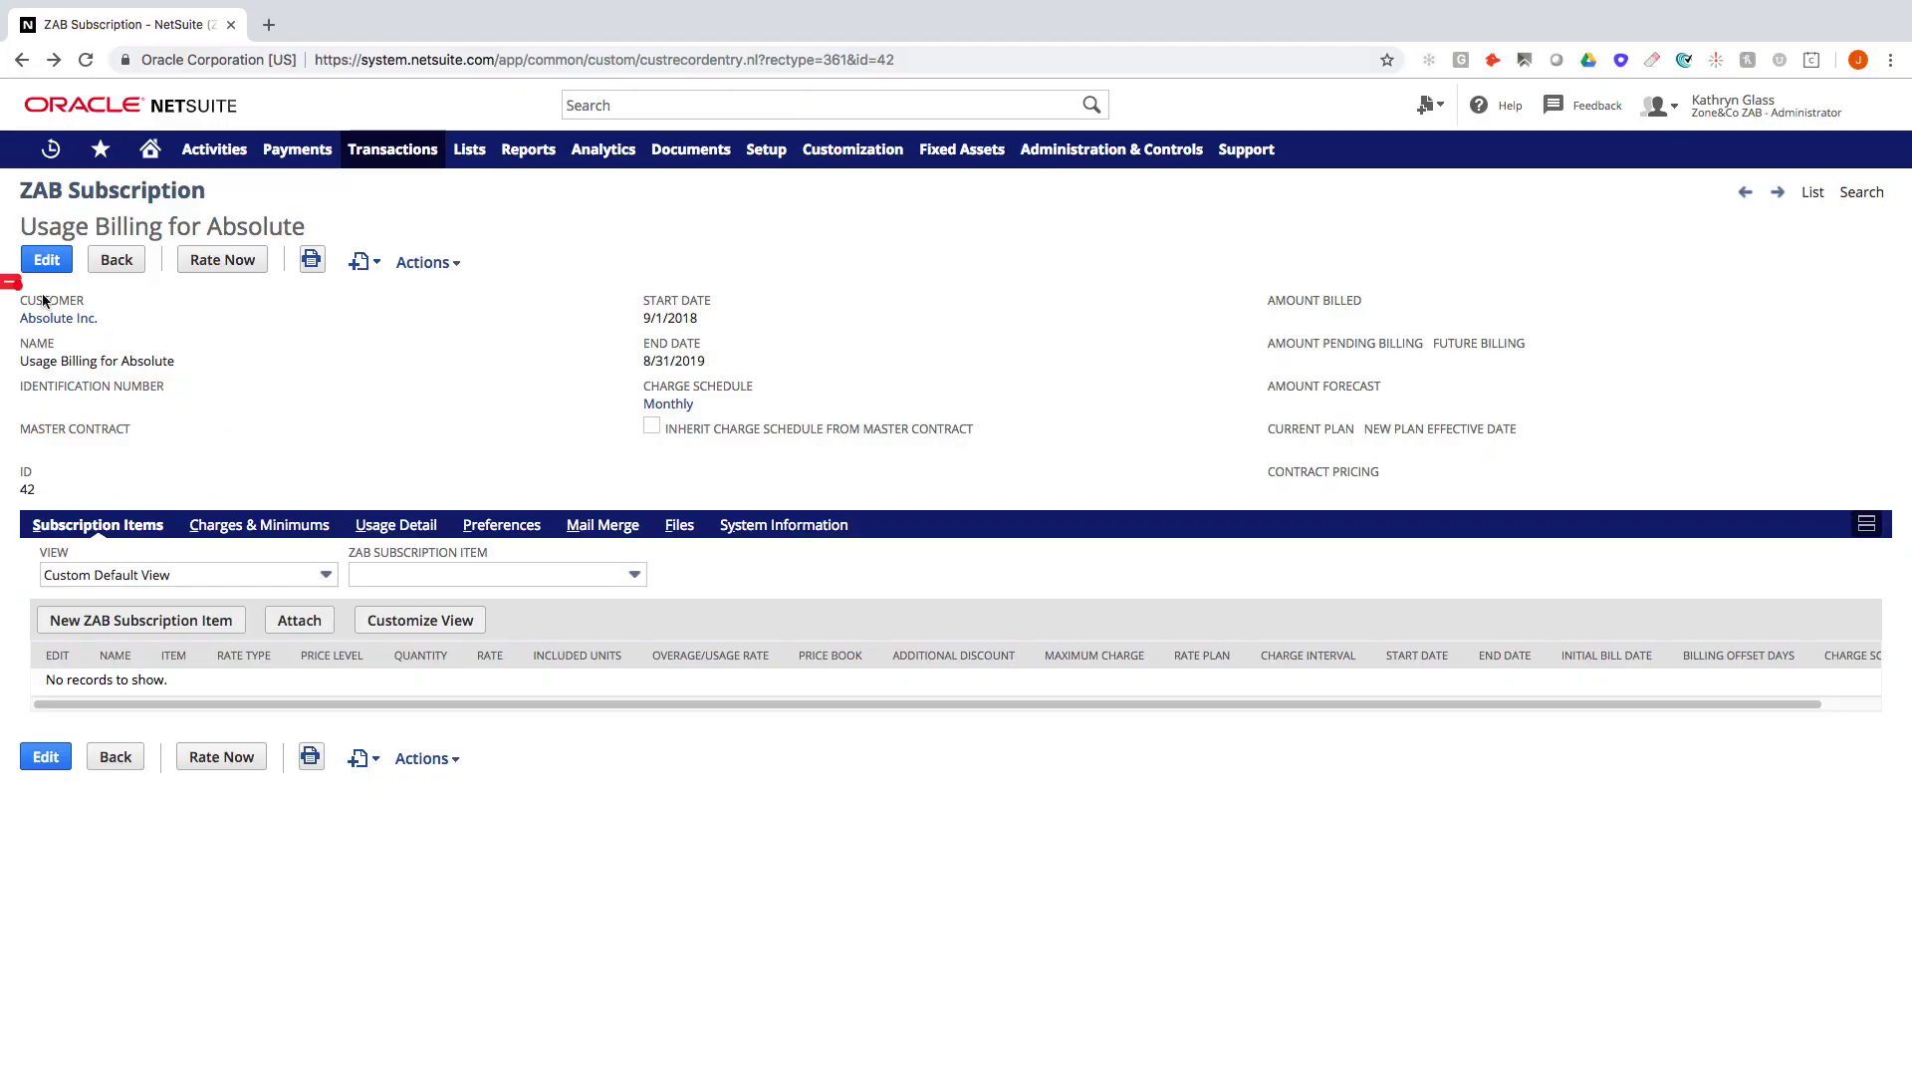
- Start a new ZAB subscription item named Consumption Usage for the item USAGE
{"action": "left_click_drag", "start_coordinate": [6, 280], "coordinate": [152, 330]}
{"action": "left_click_drag", "start_coordinate": [620, 273], "coordinate": [757, 373]}
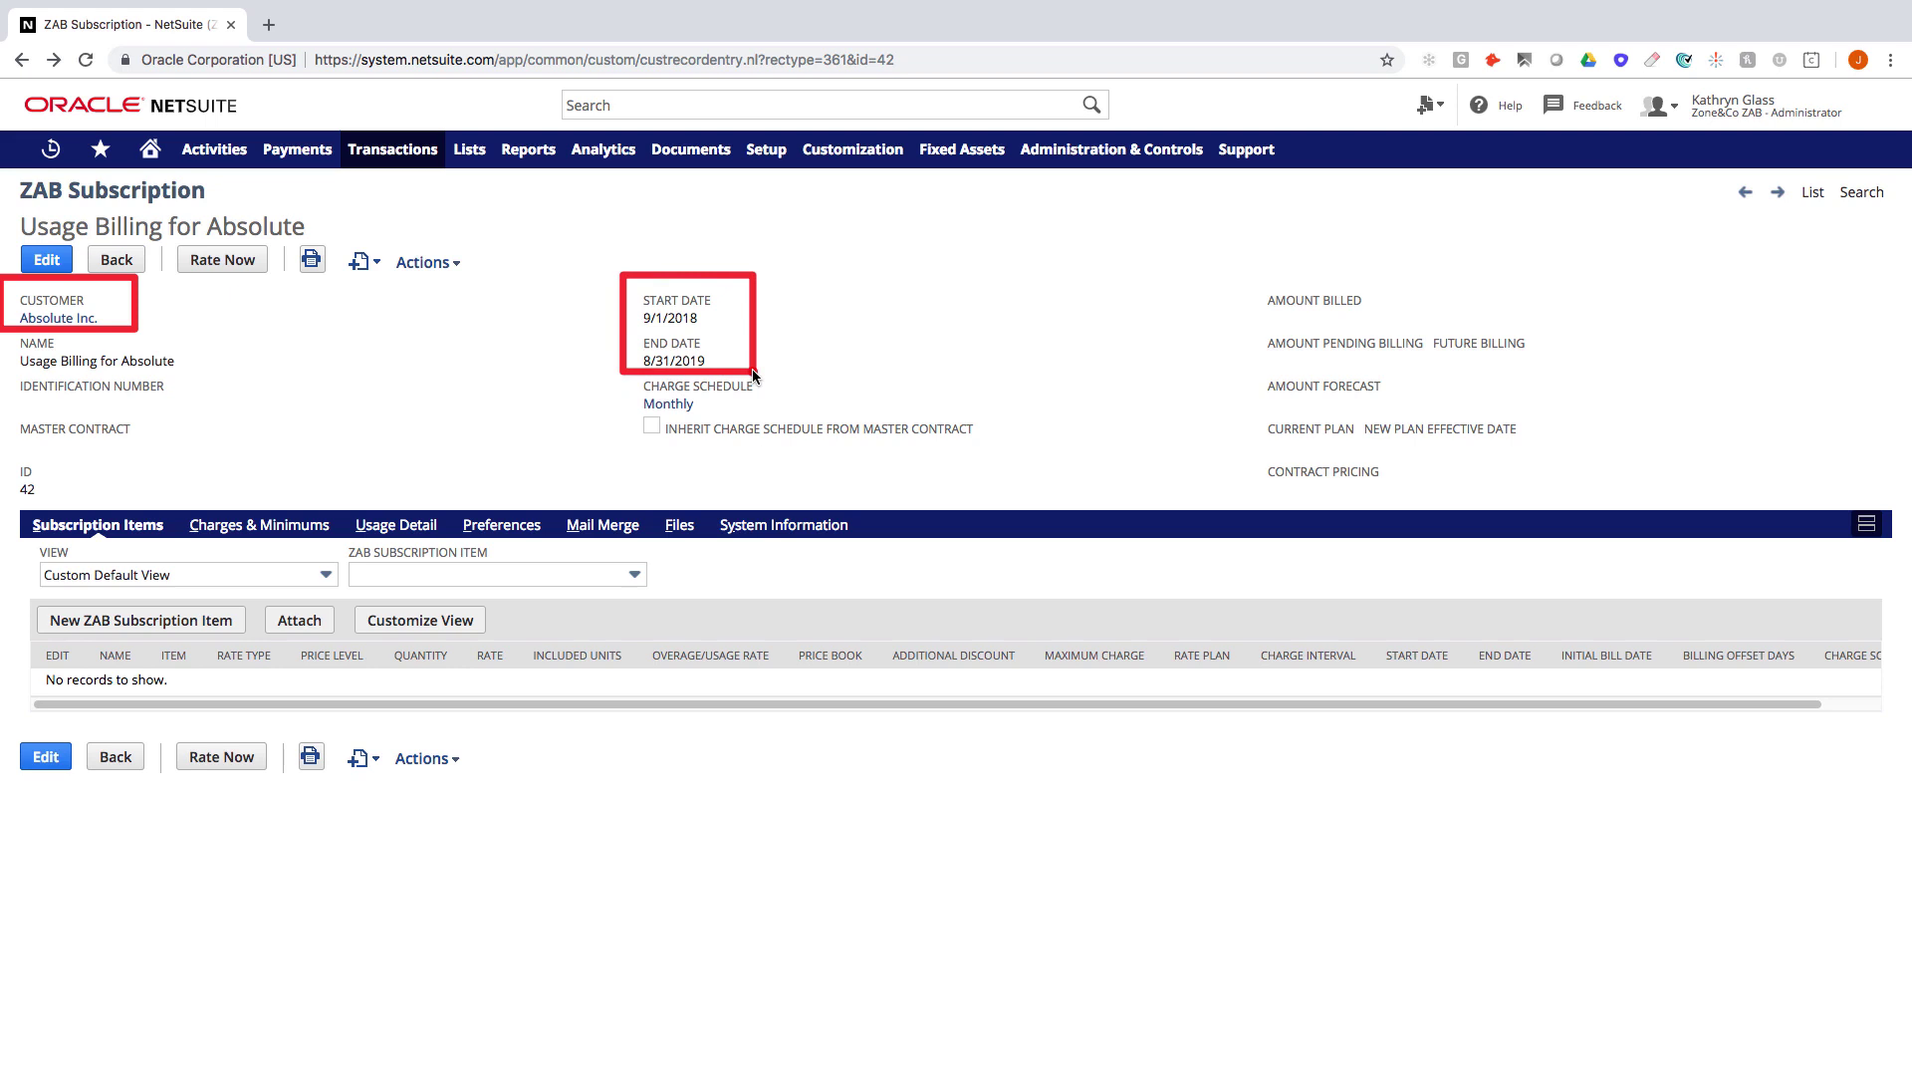
{"action": "mouse_move", "coordinate": [21, 640]}
{"action": "left_mouse_down"}
{"action": "mouse_move", "coordinate": [1287, 819]}
{"action": "mouse_move", "coordinate": [1876, 807]}
{"action": "left_mouse_up"}
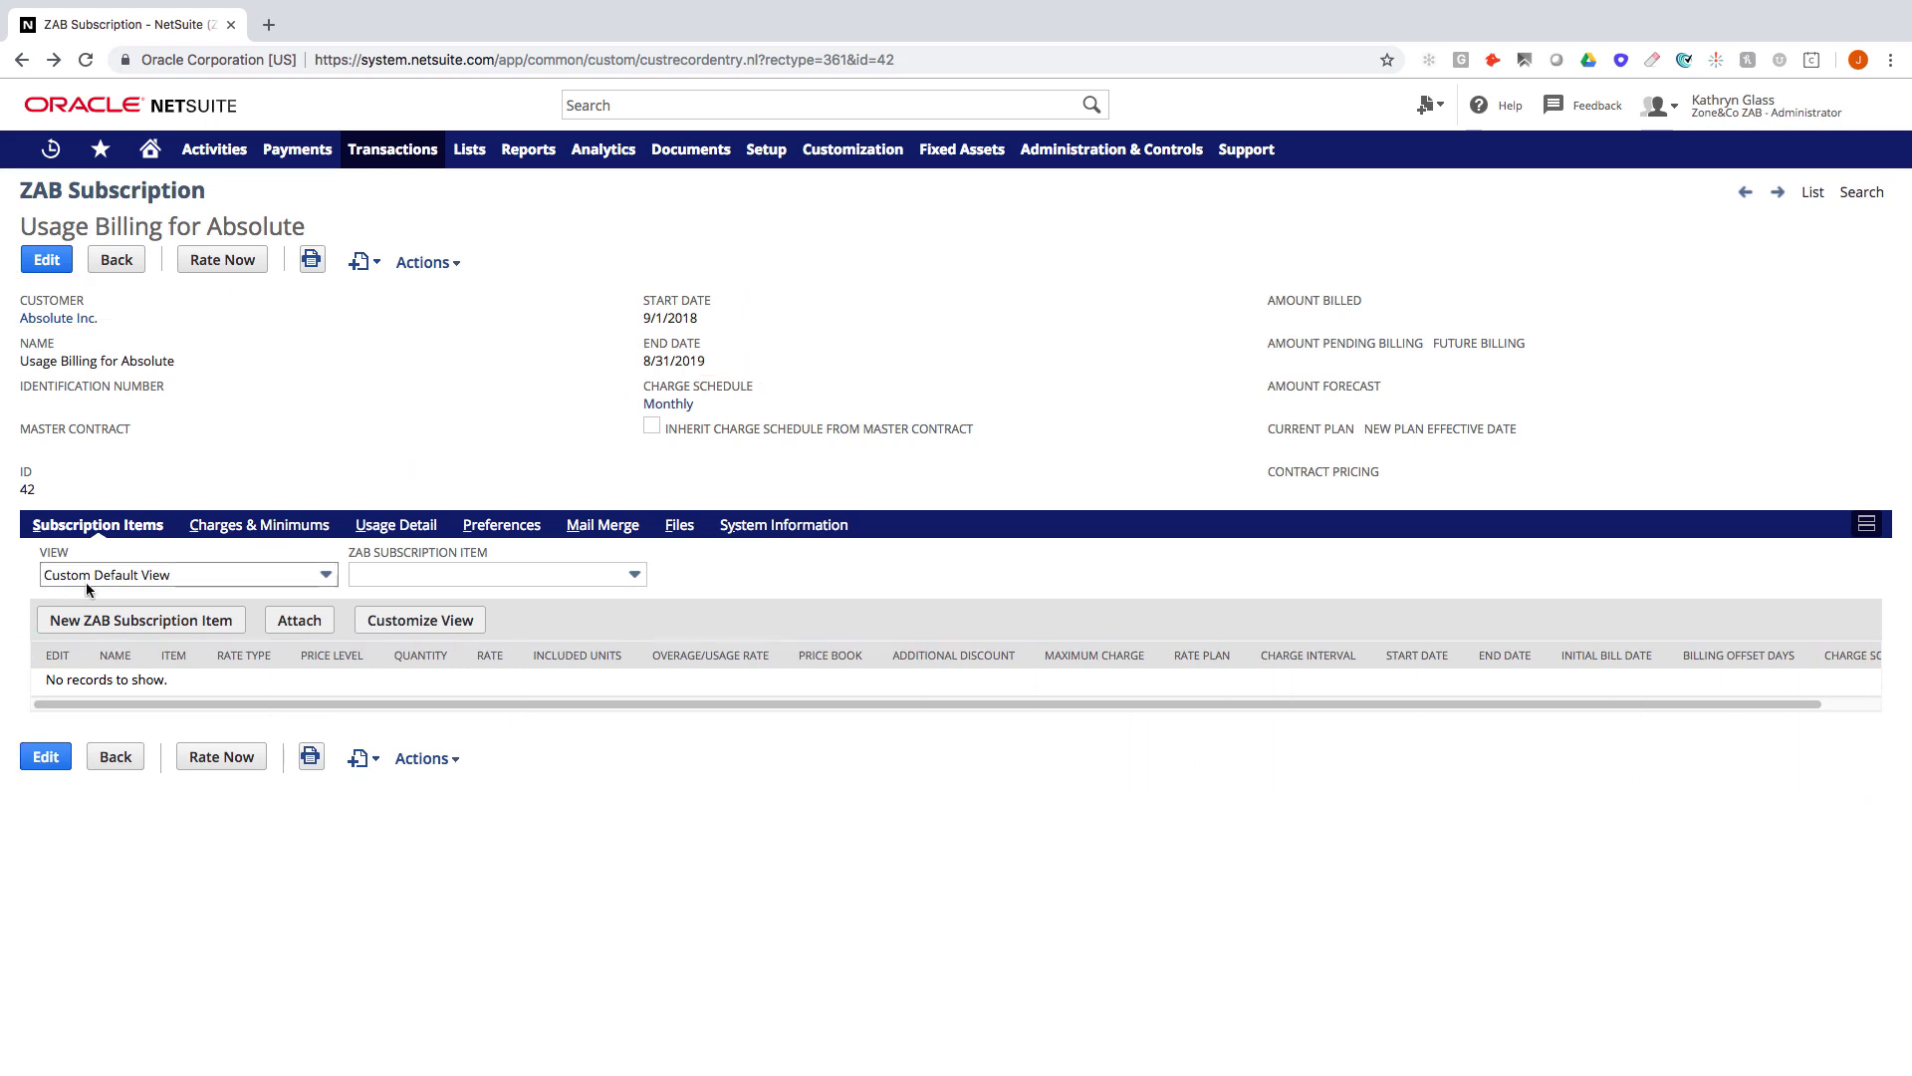
{"action": "left_click", "coordinate": [92, 621]}
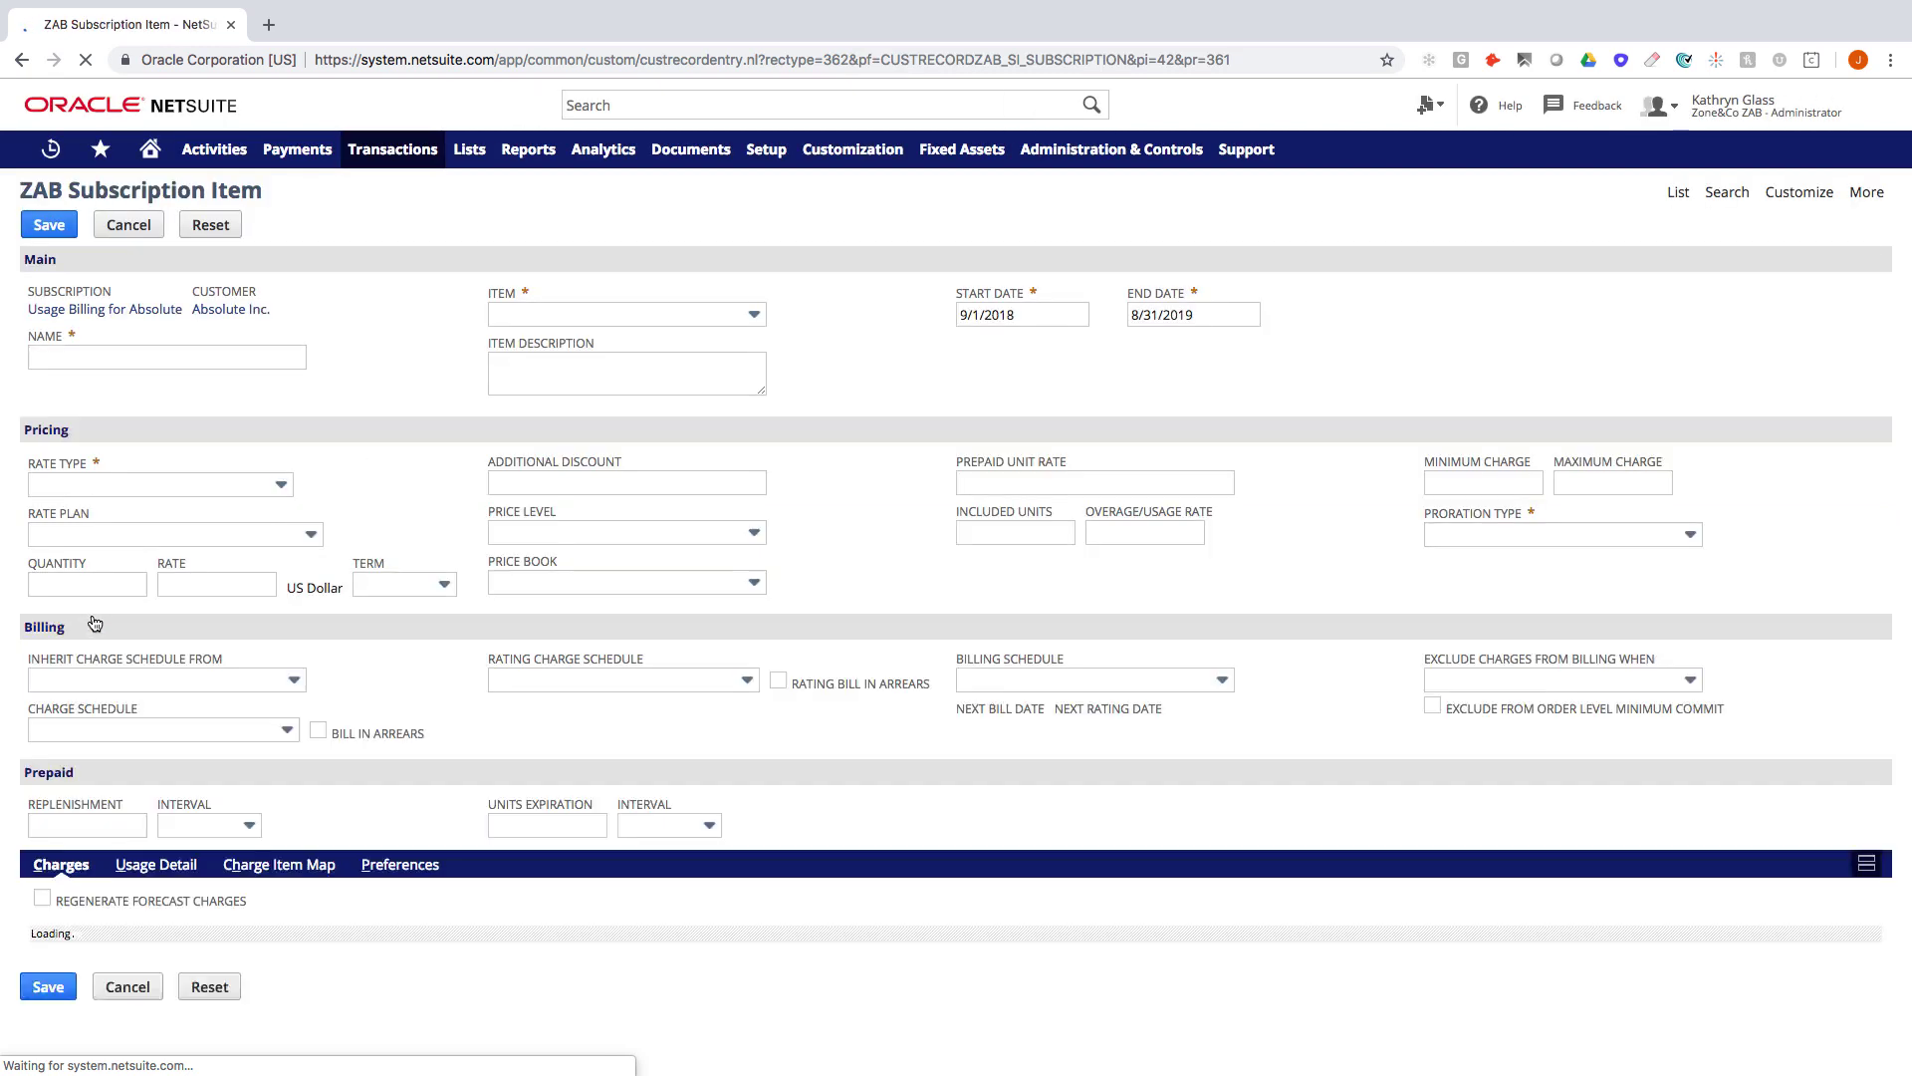
{"action": "left_click", "coordinate": [94, 356]}
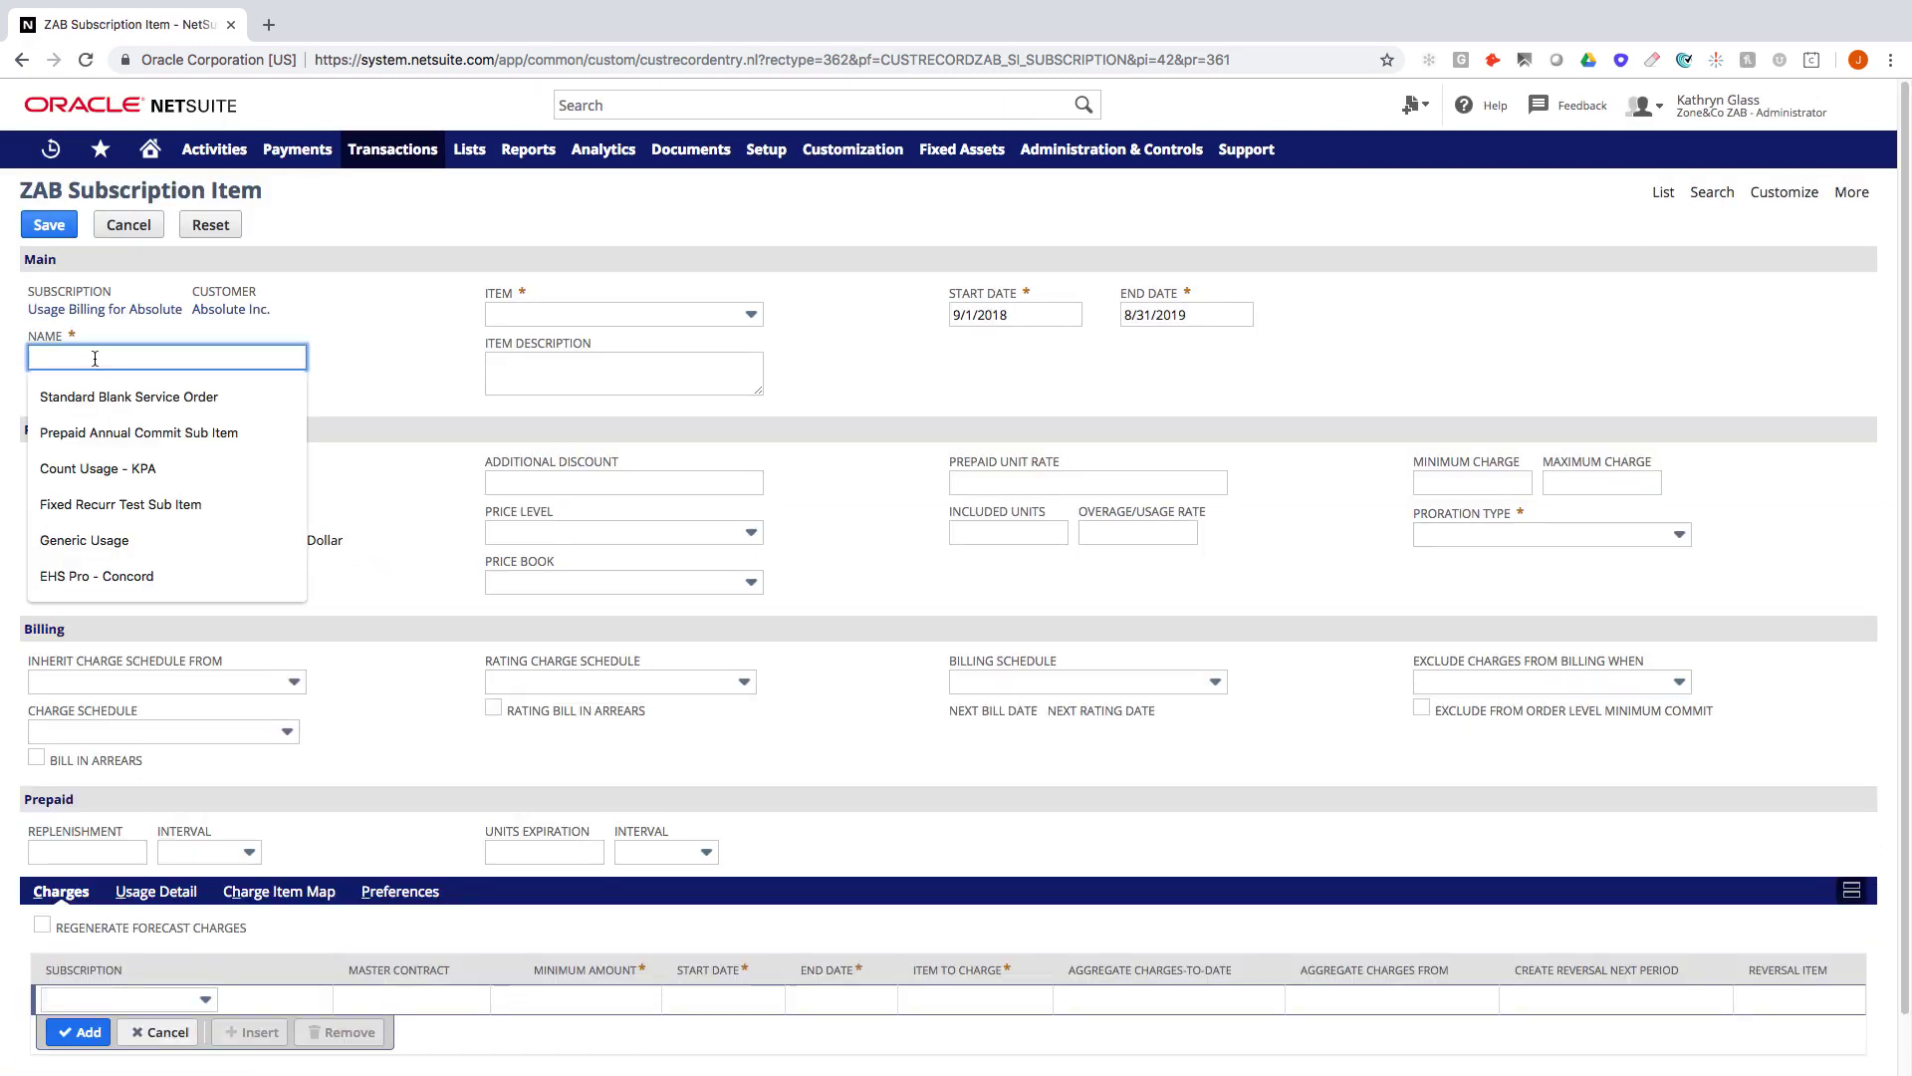
{"action": "type", "text": "Consumption Usage"}
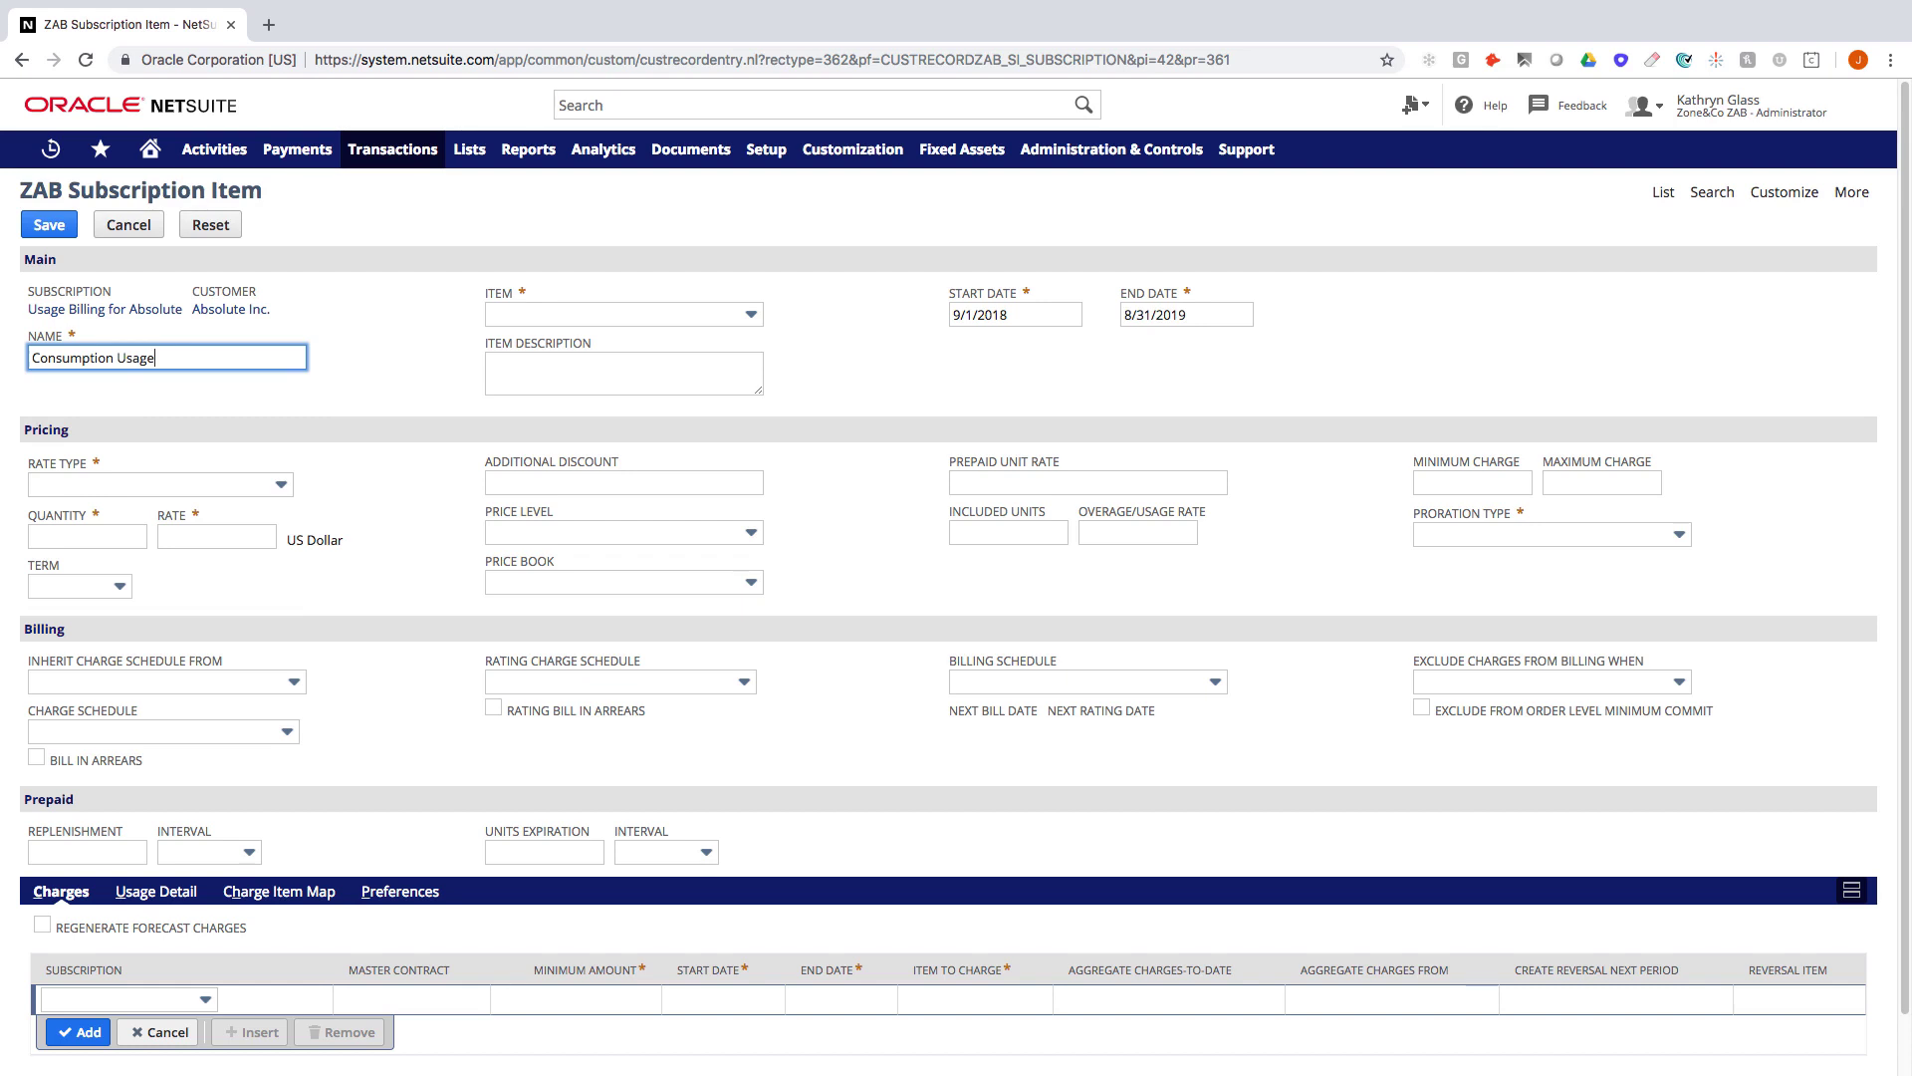
{"action": "left_click", "coordinate": [617, 314]}
{"action": "type", "text": "u"}
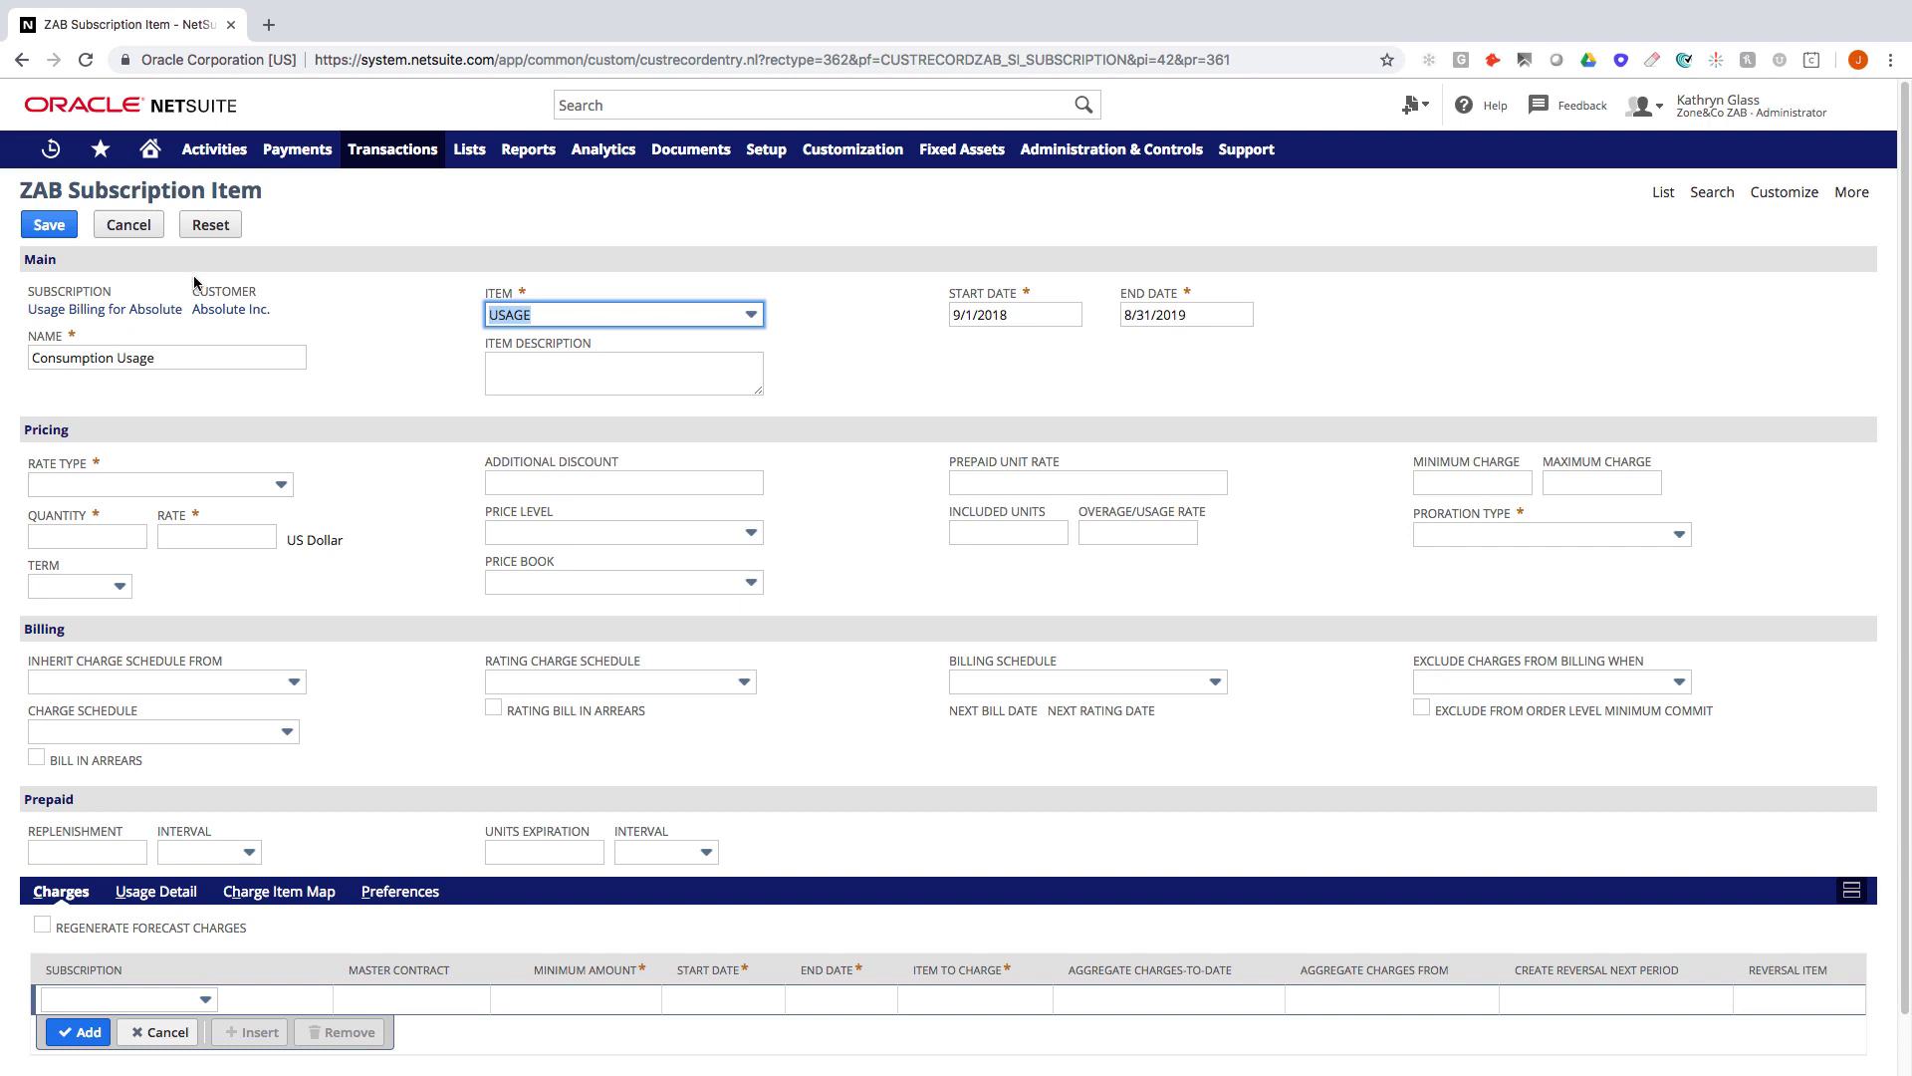
{"action": "mouse_move", "coordinate": [546, 324]}
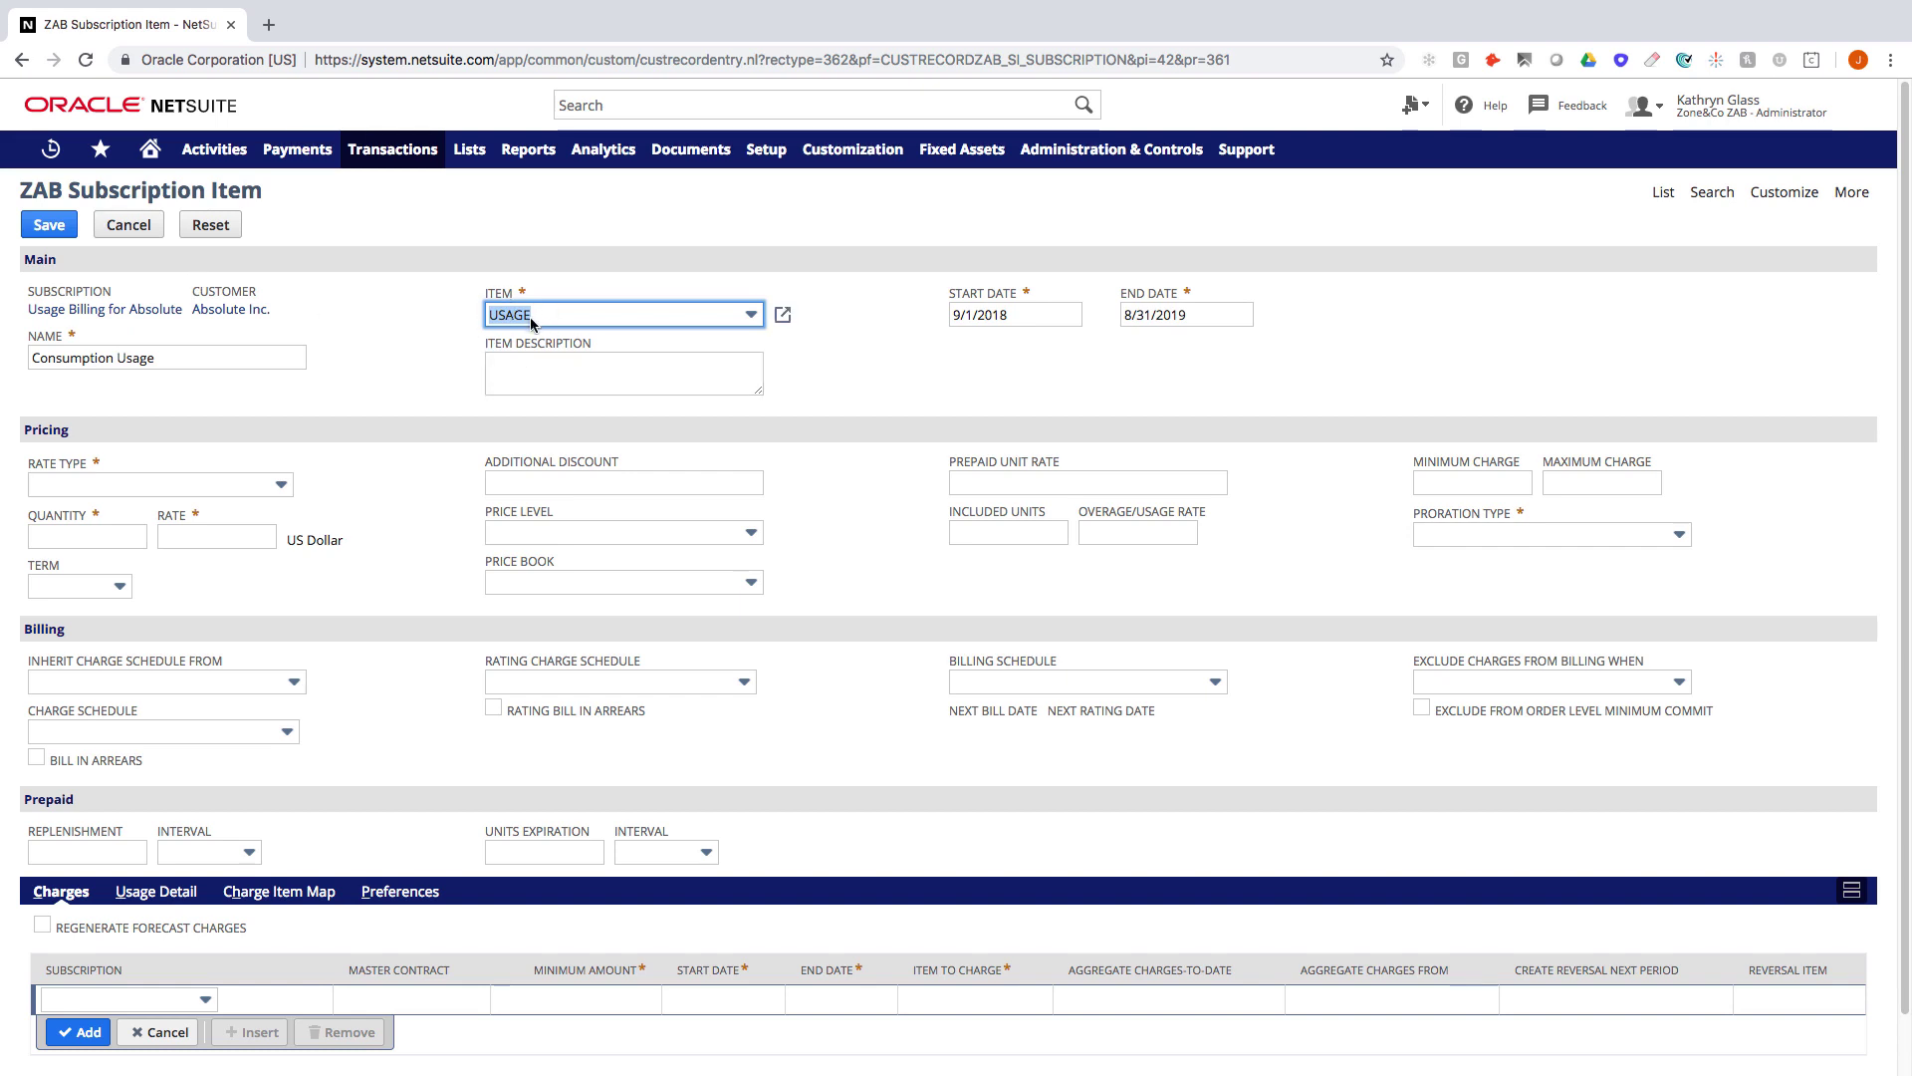
{"action": "key", "text": "Tab"}
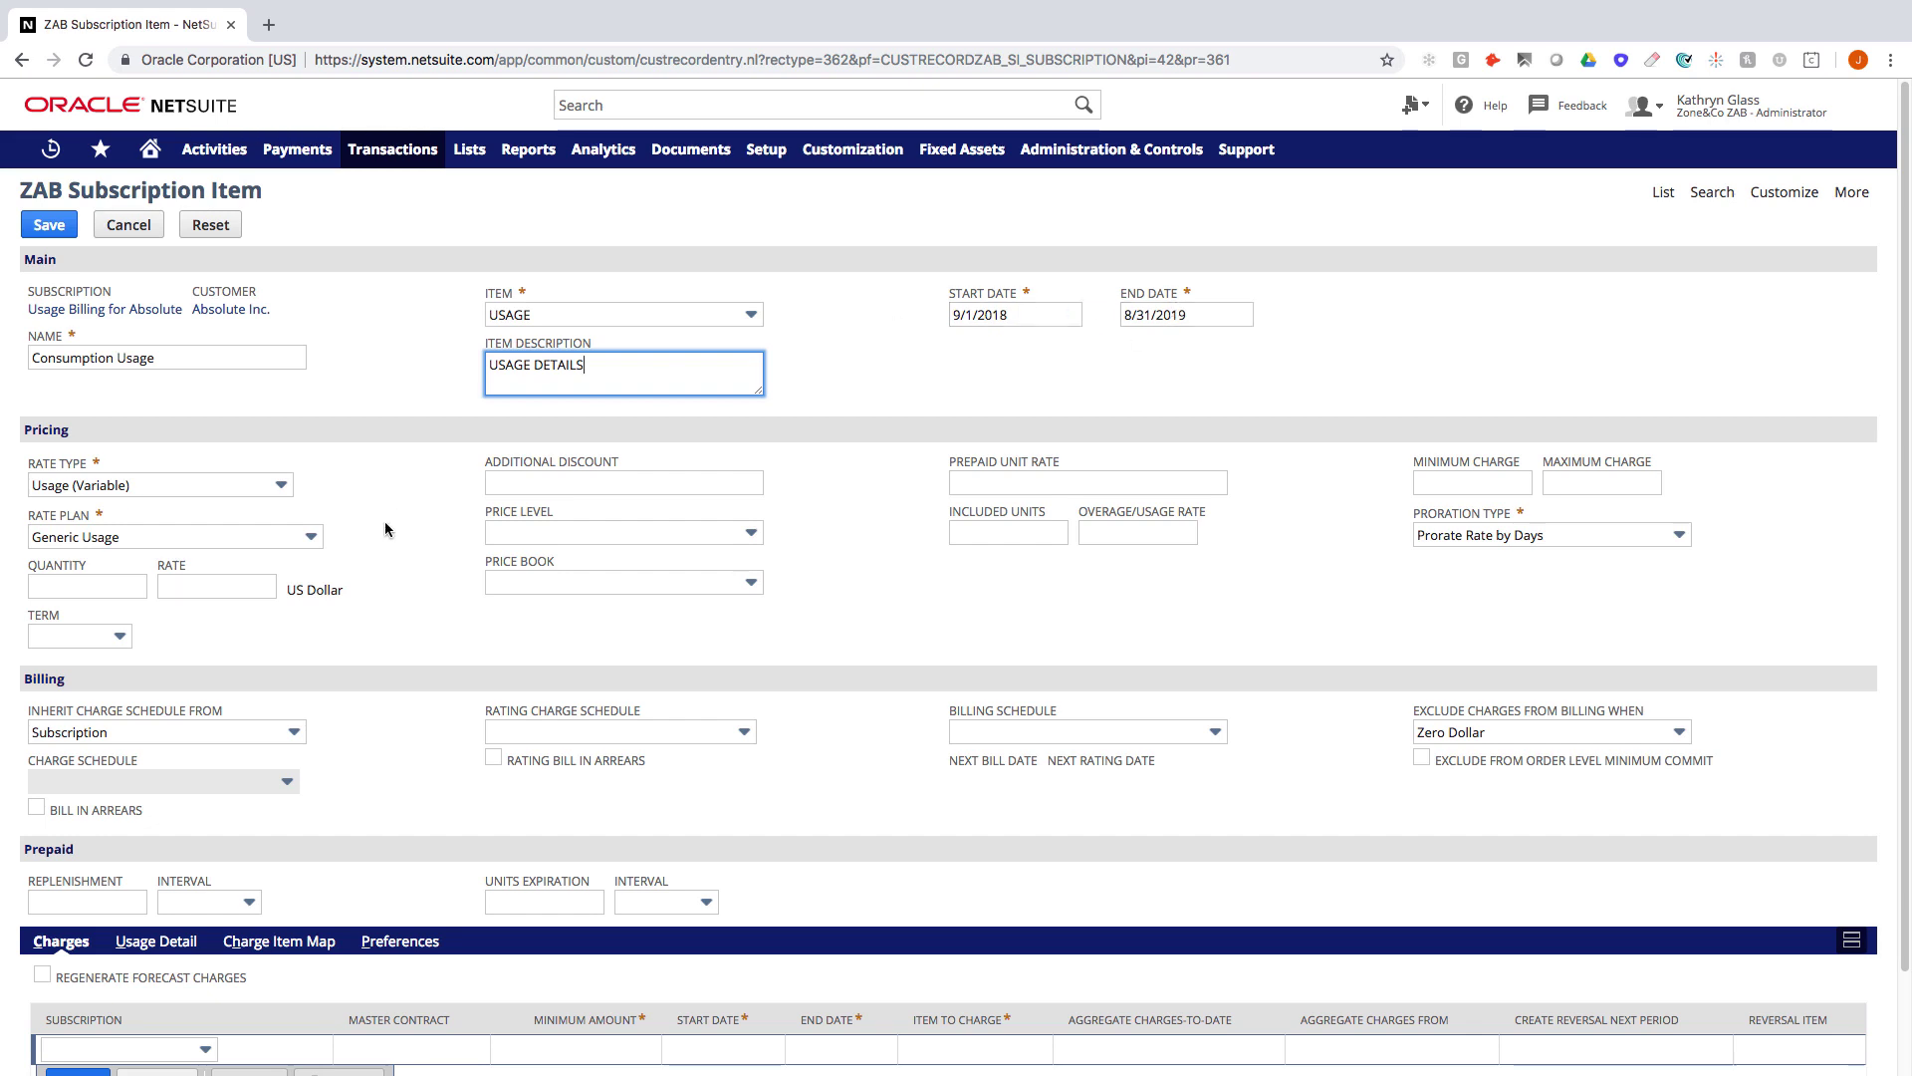
- Choose the Generic Tiers price book and open its record
{"action": "left_click", "coordinate": [563, 584]}
{"action": "scroll", "coordinate": [564, 697], "scroll_direction": "down", "scroll_amount": 4}
{"action": "scroll", "coordinate": [564, 697], "scroll_direction": "up", "scroll_amount": 1}
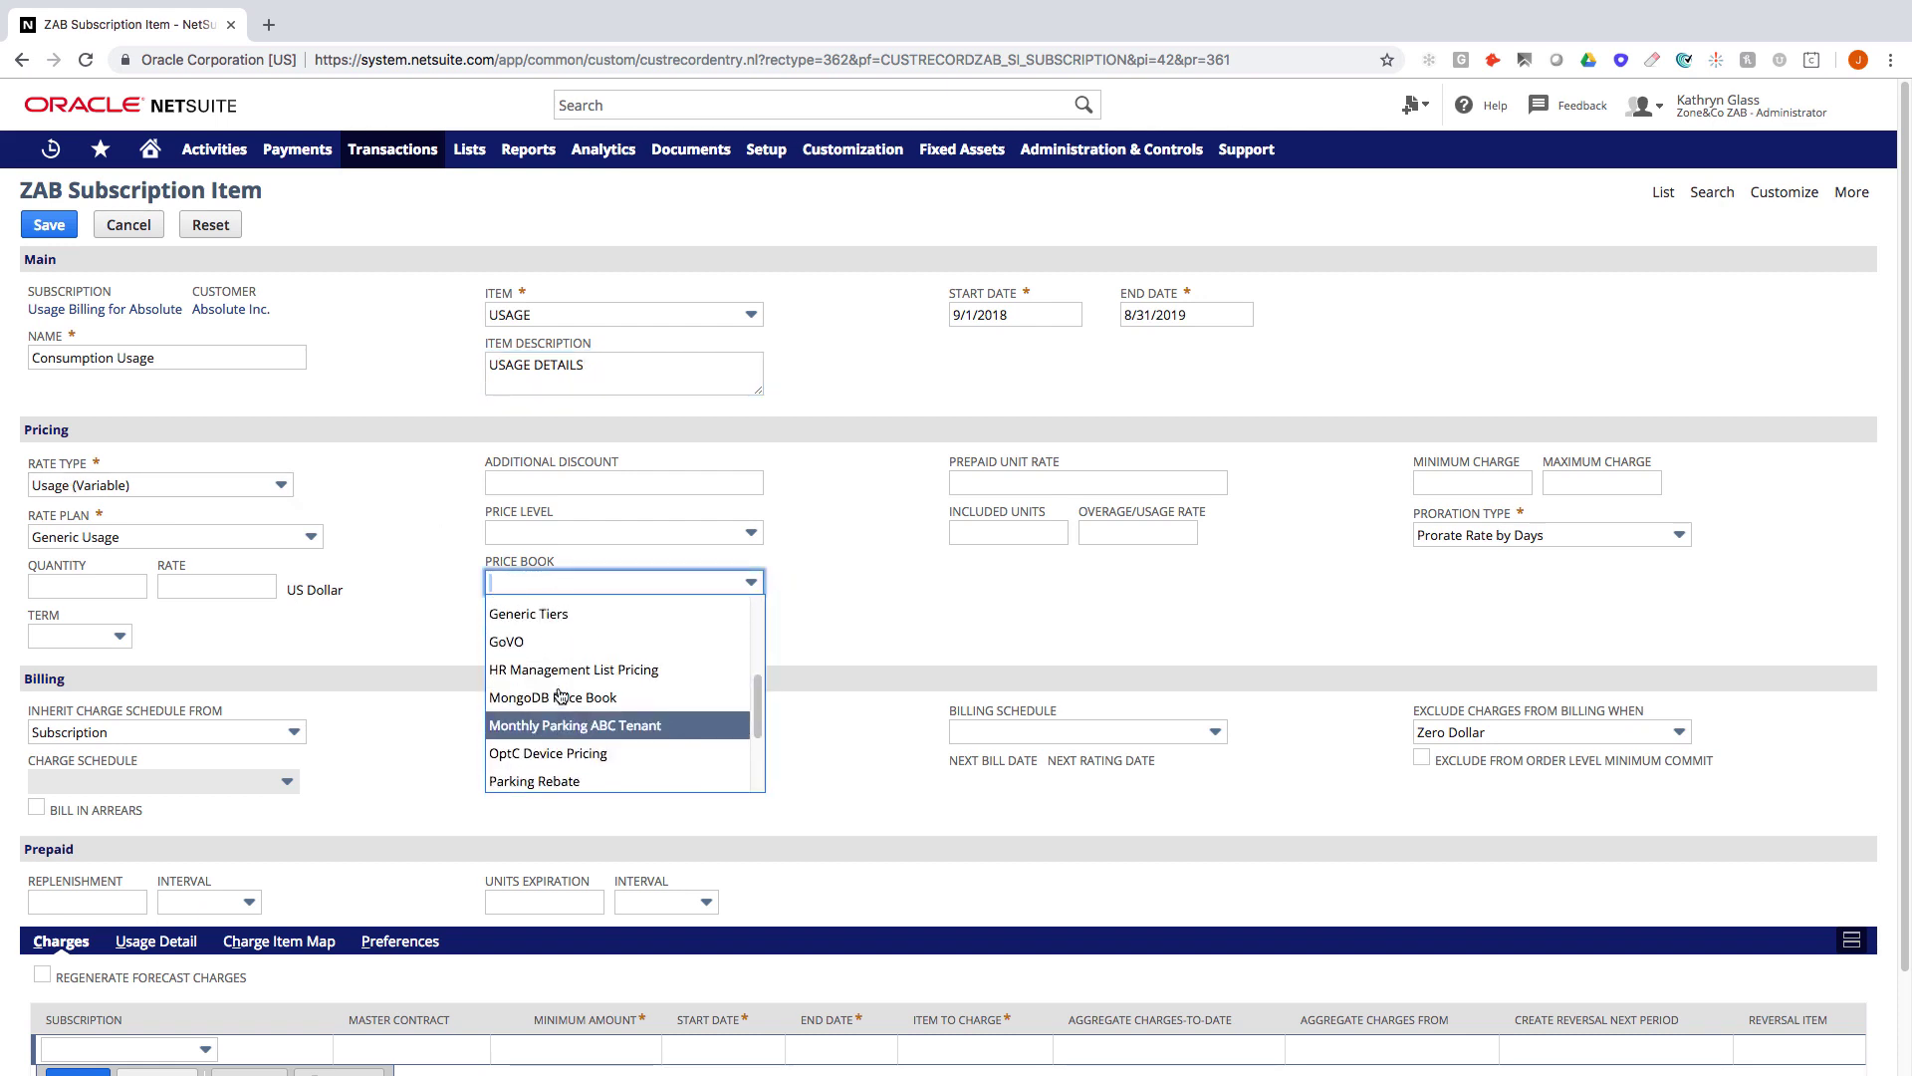
{"action": "left_click", "coordinate": [542, 615]}
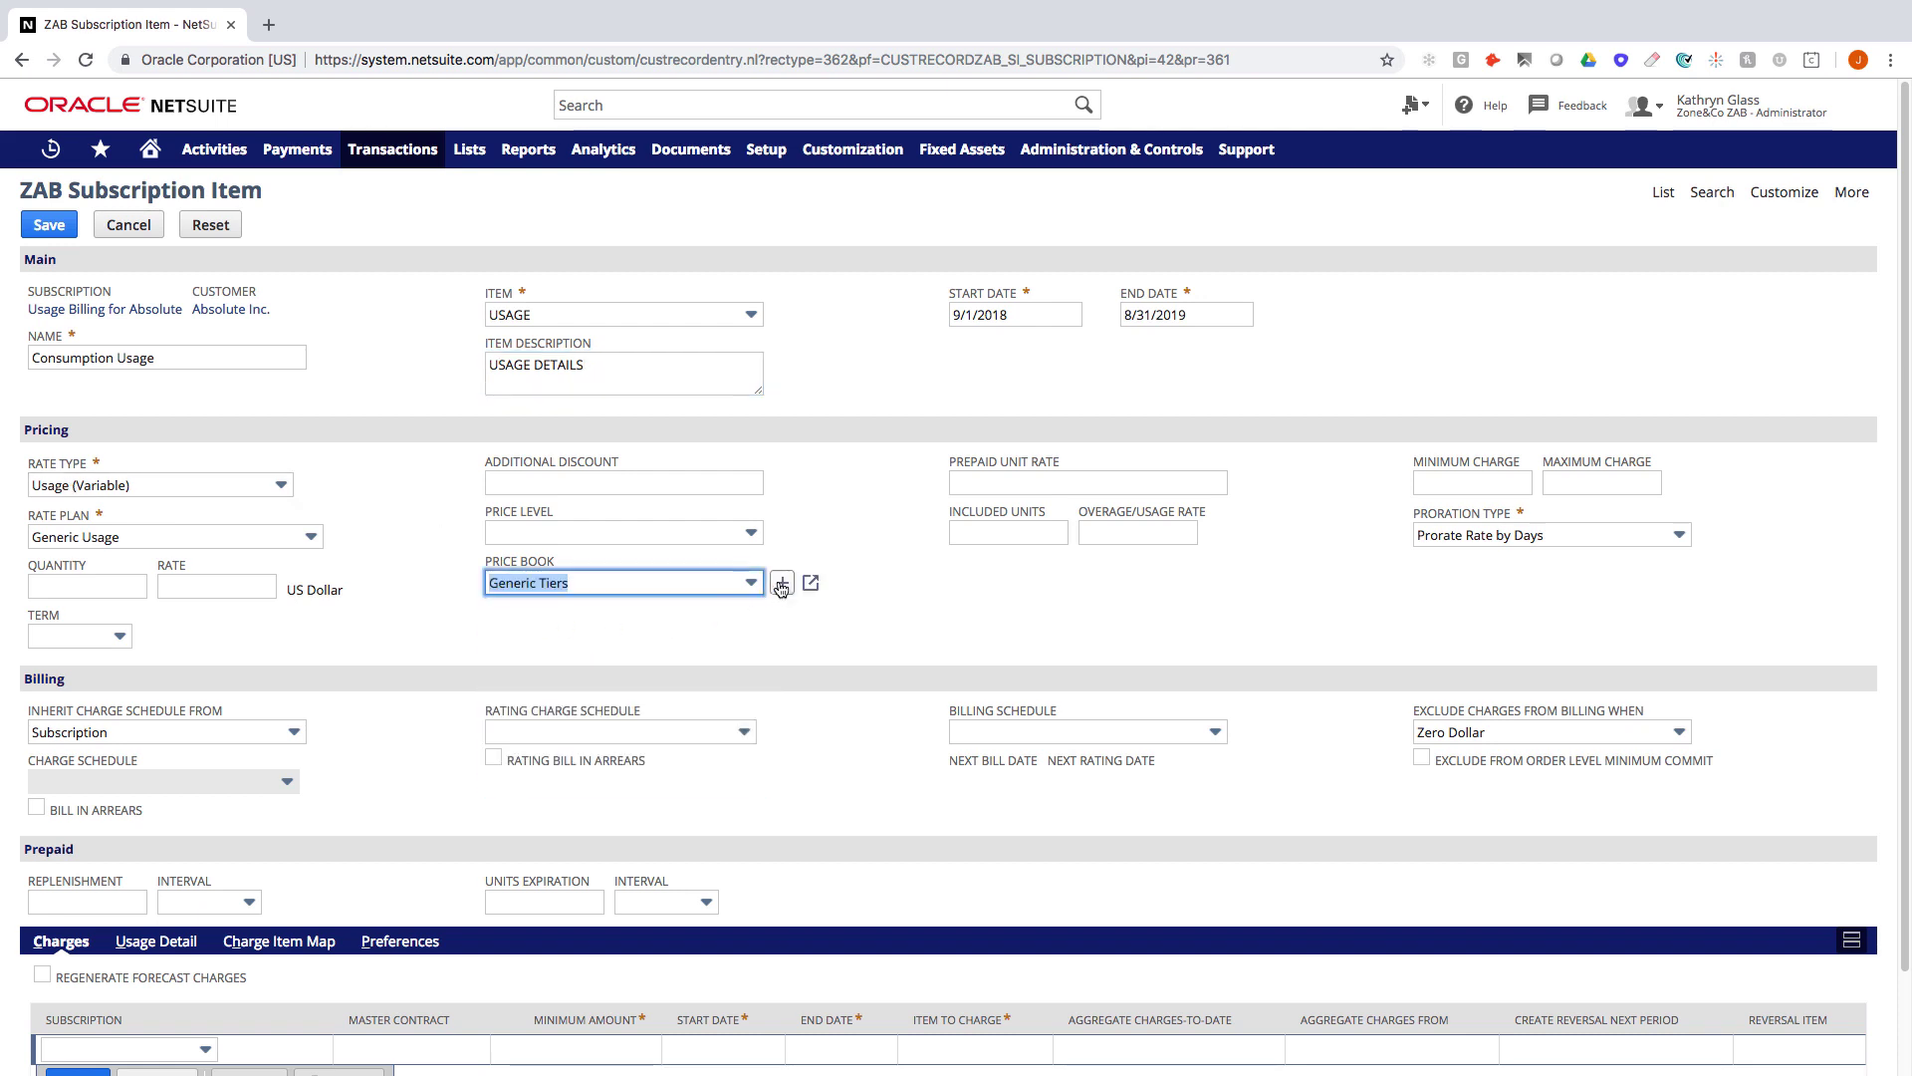
{"action": "left_click", "coordinate": [811, 586]}
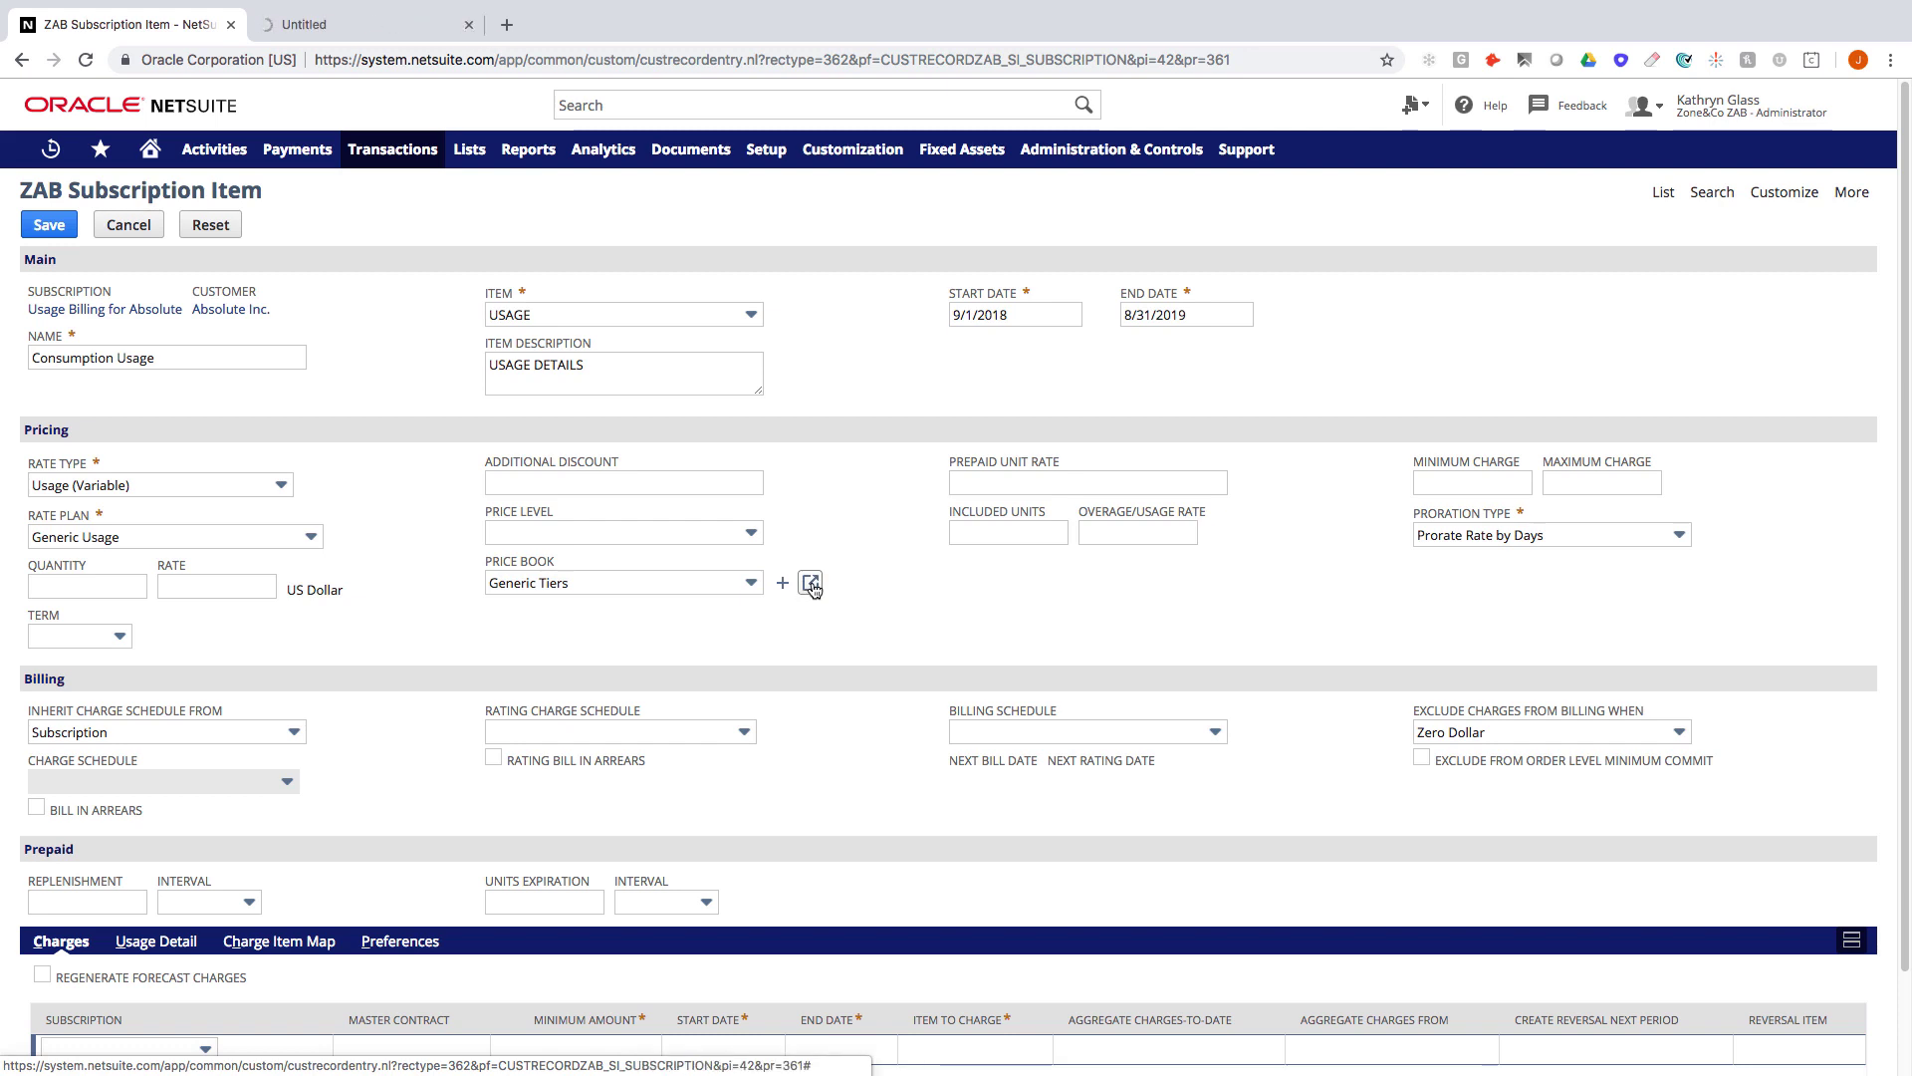
- In edit mode, check the Generic Tiers pricing types, keep Linear, and close the price book
{"action": "left_click", "coordinate": [363, 25]}
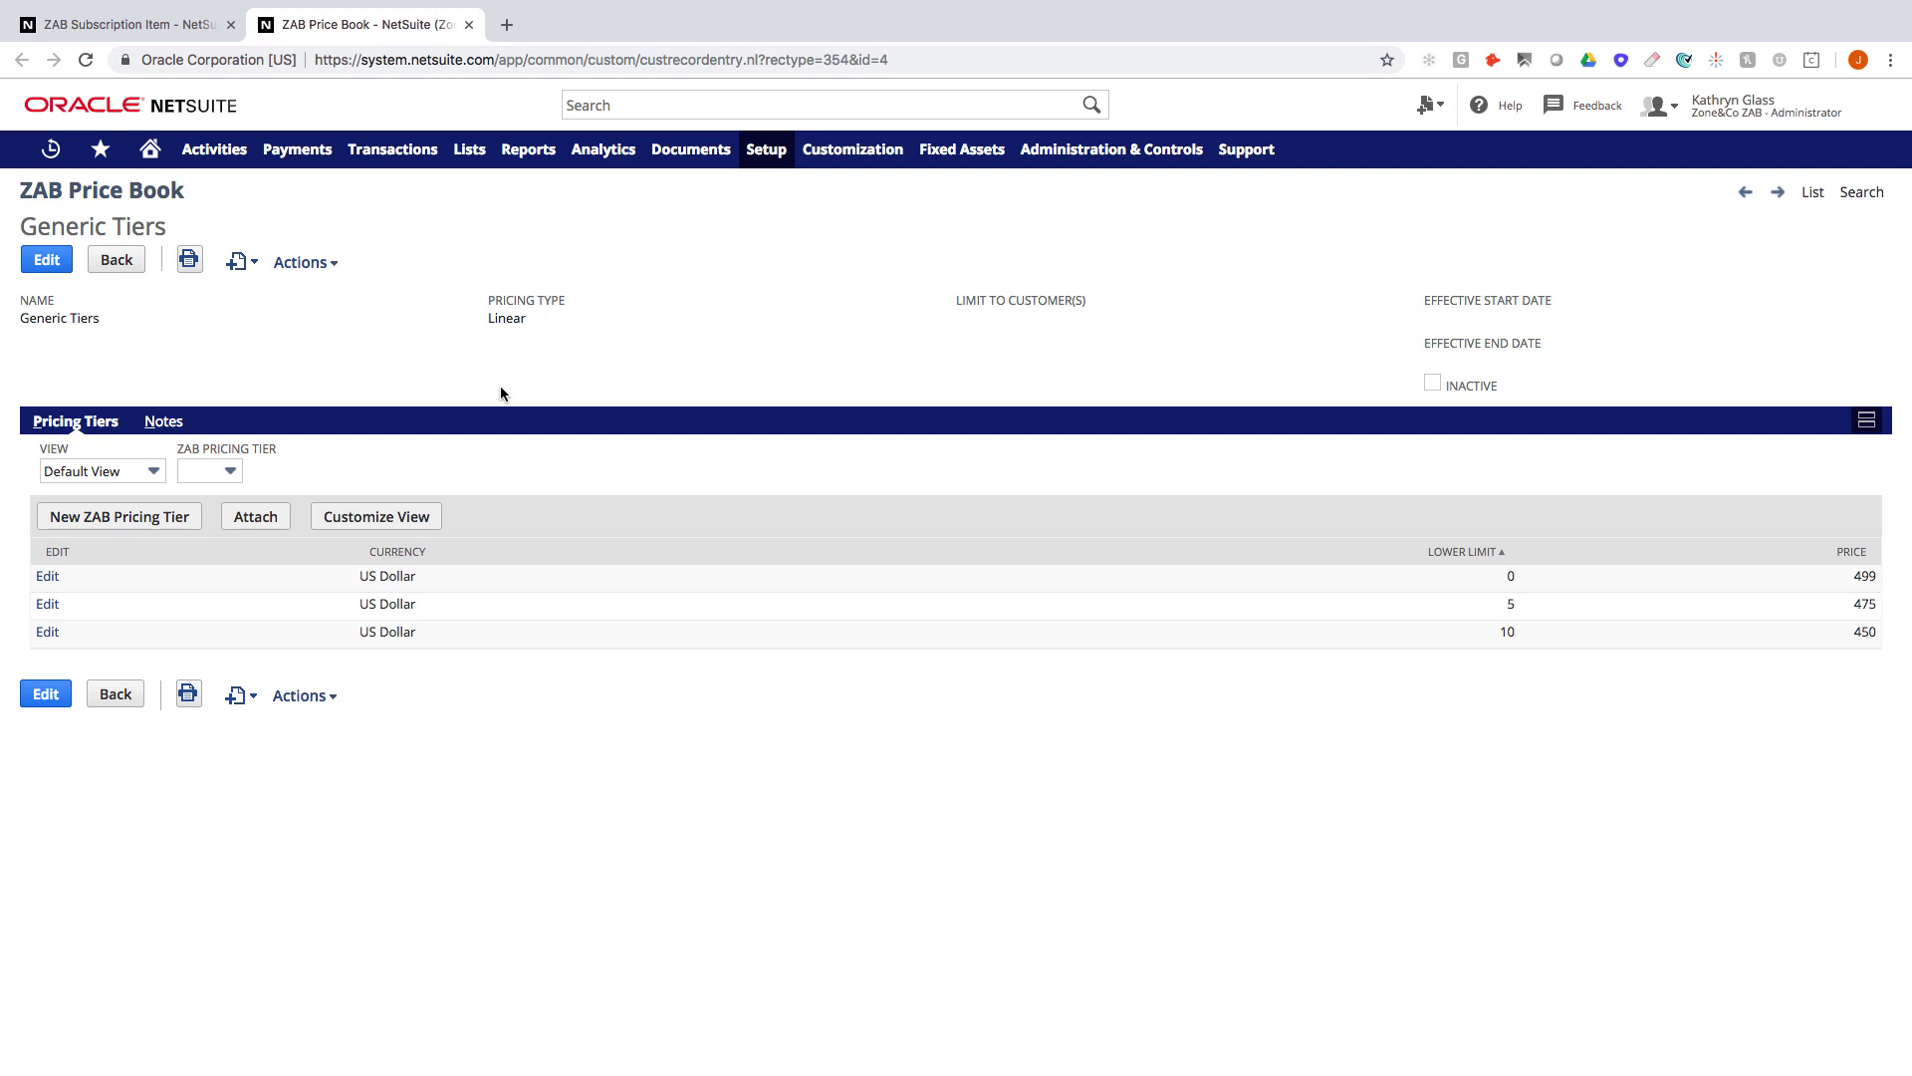
{"action": "left_click", "coordinate": [47, 260]}
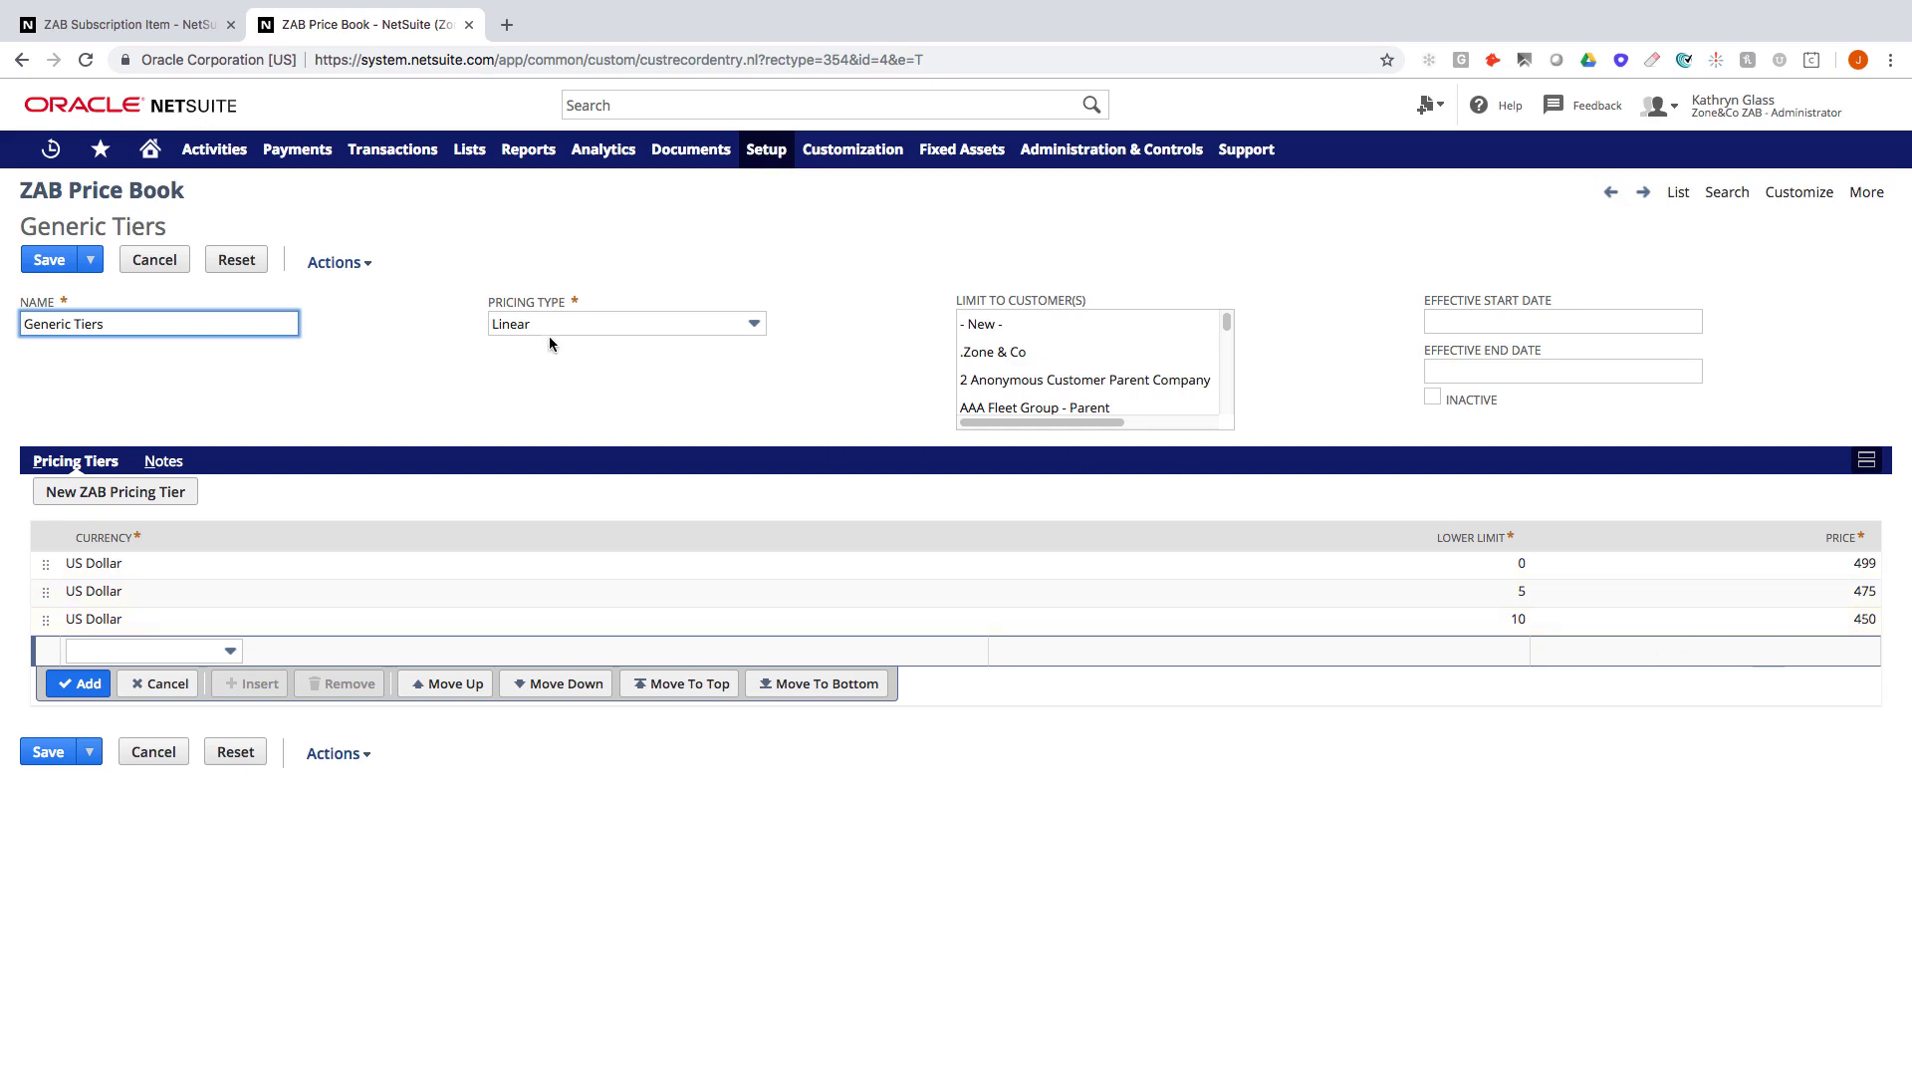
{"action": "left_click", "coordinate": [571, 321]}
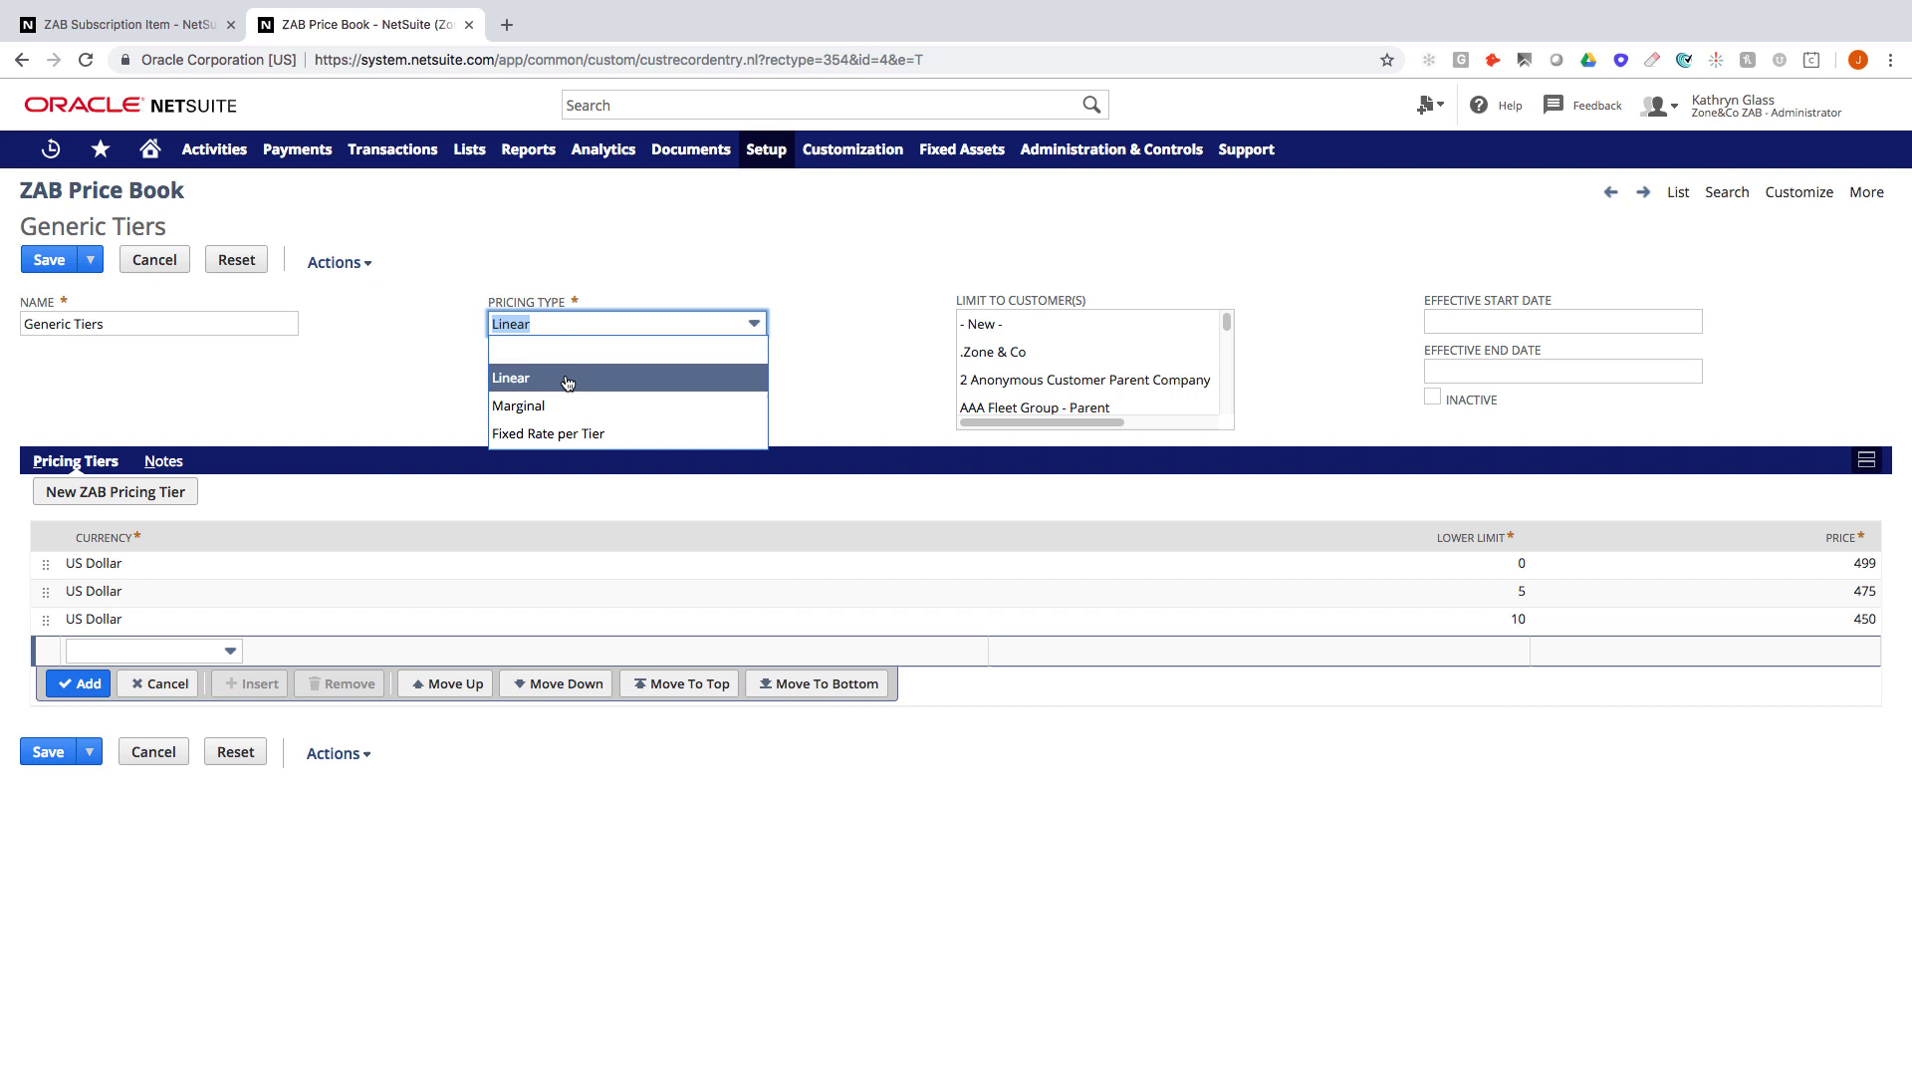
{"action": "left_click", "coordinate": [1545, 831]}
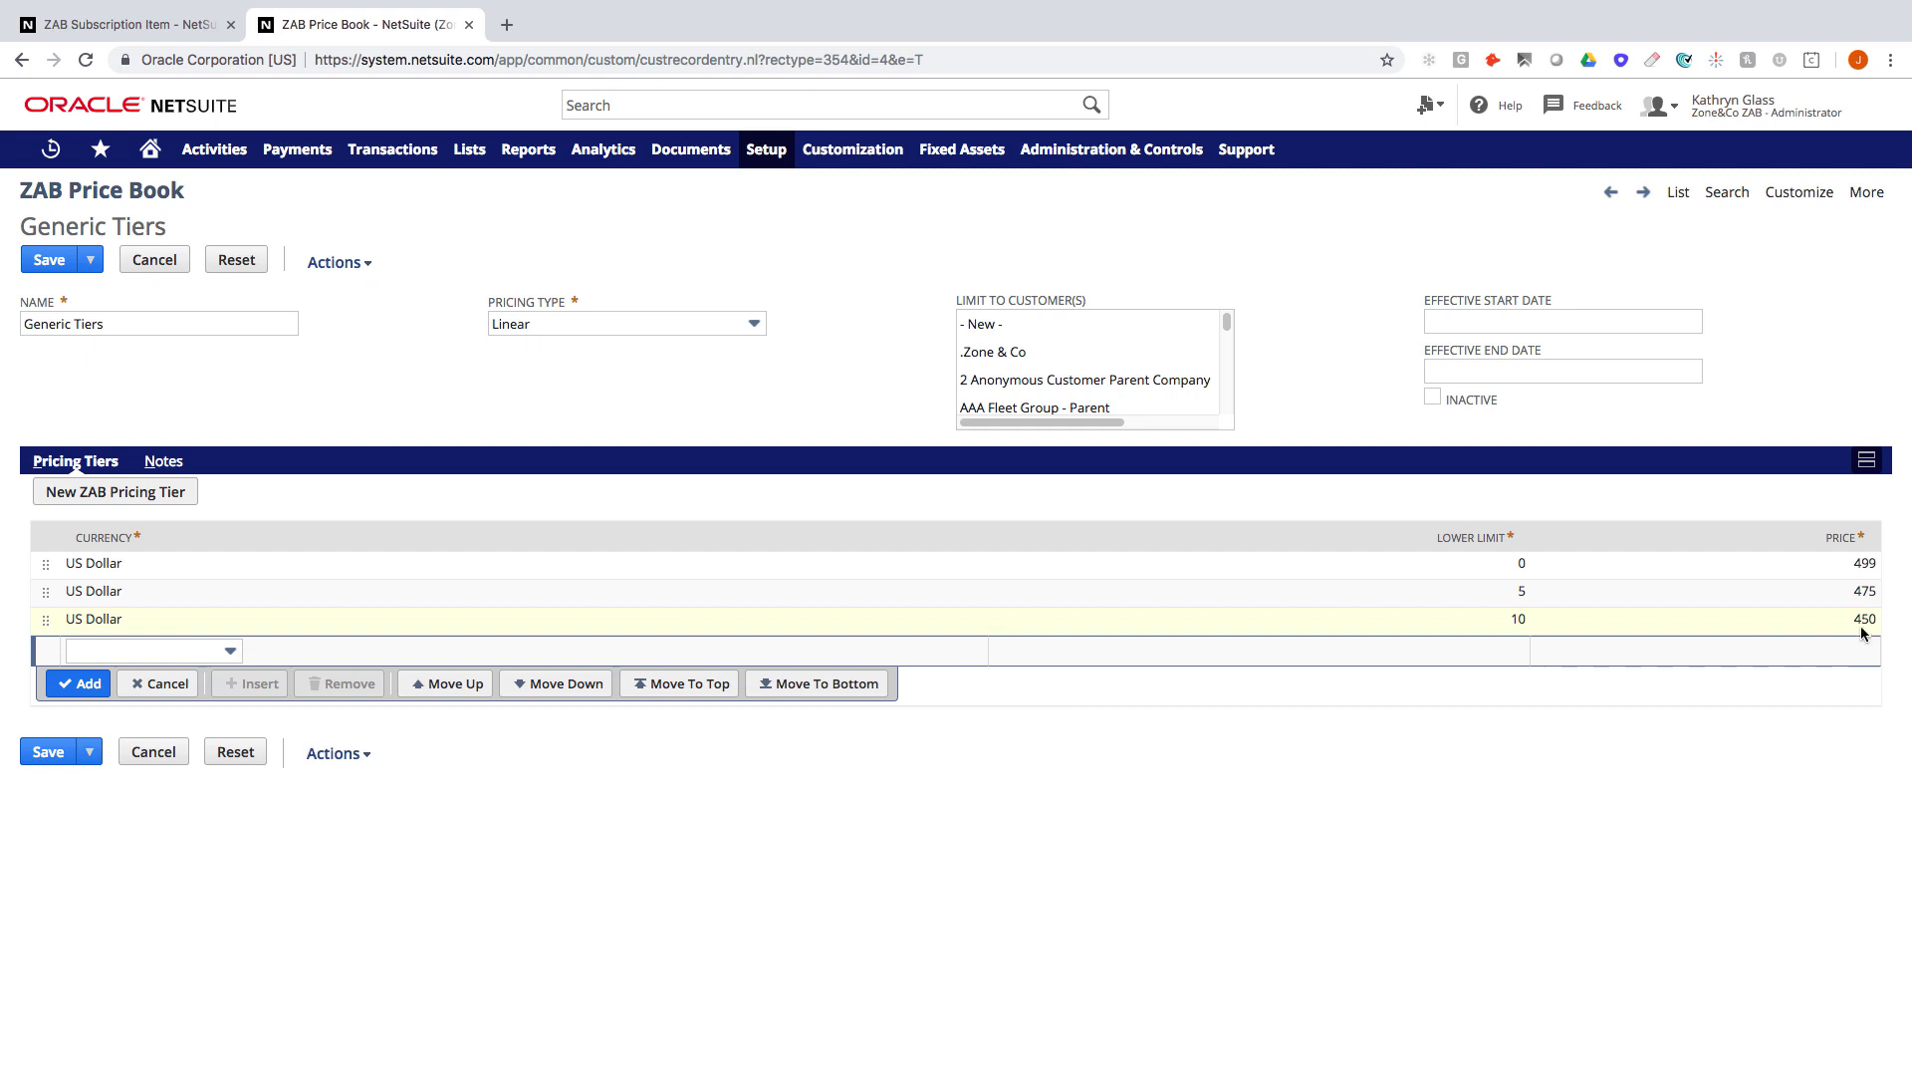
{"action": "left_click", "coordinate": [754, 324]}
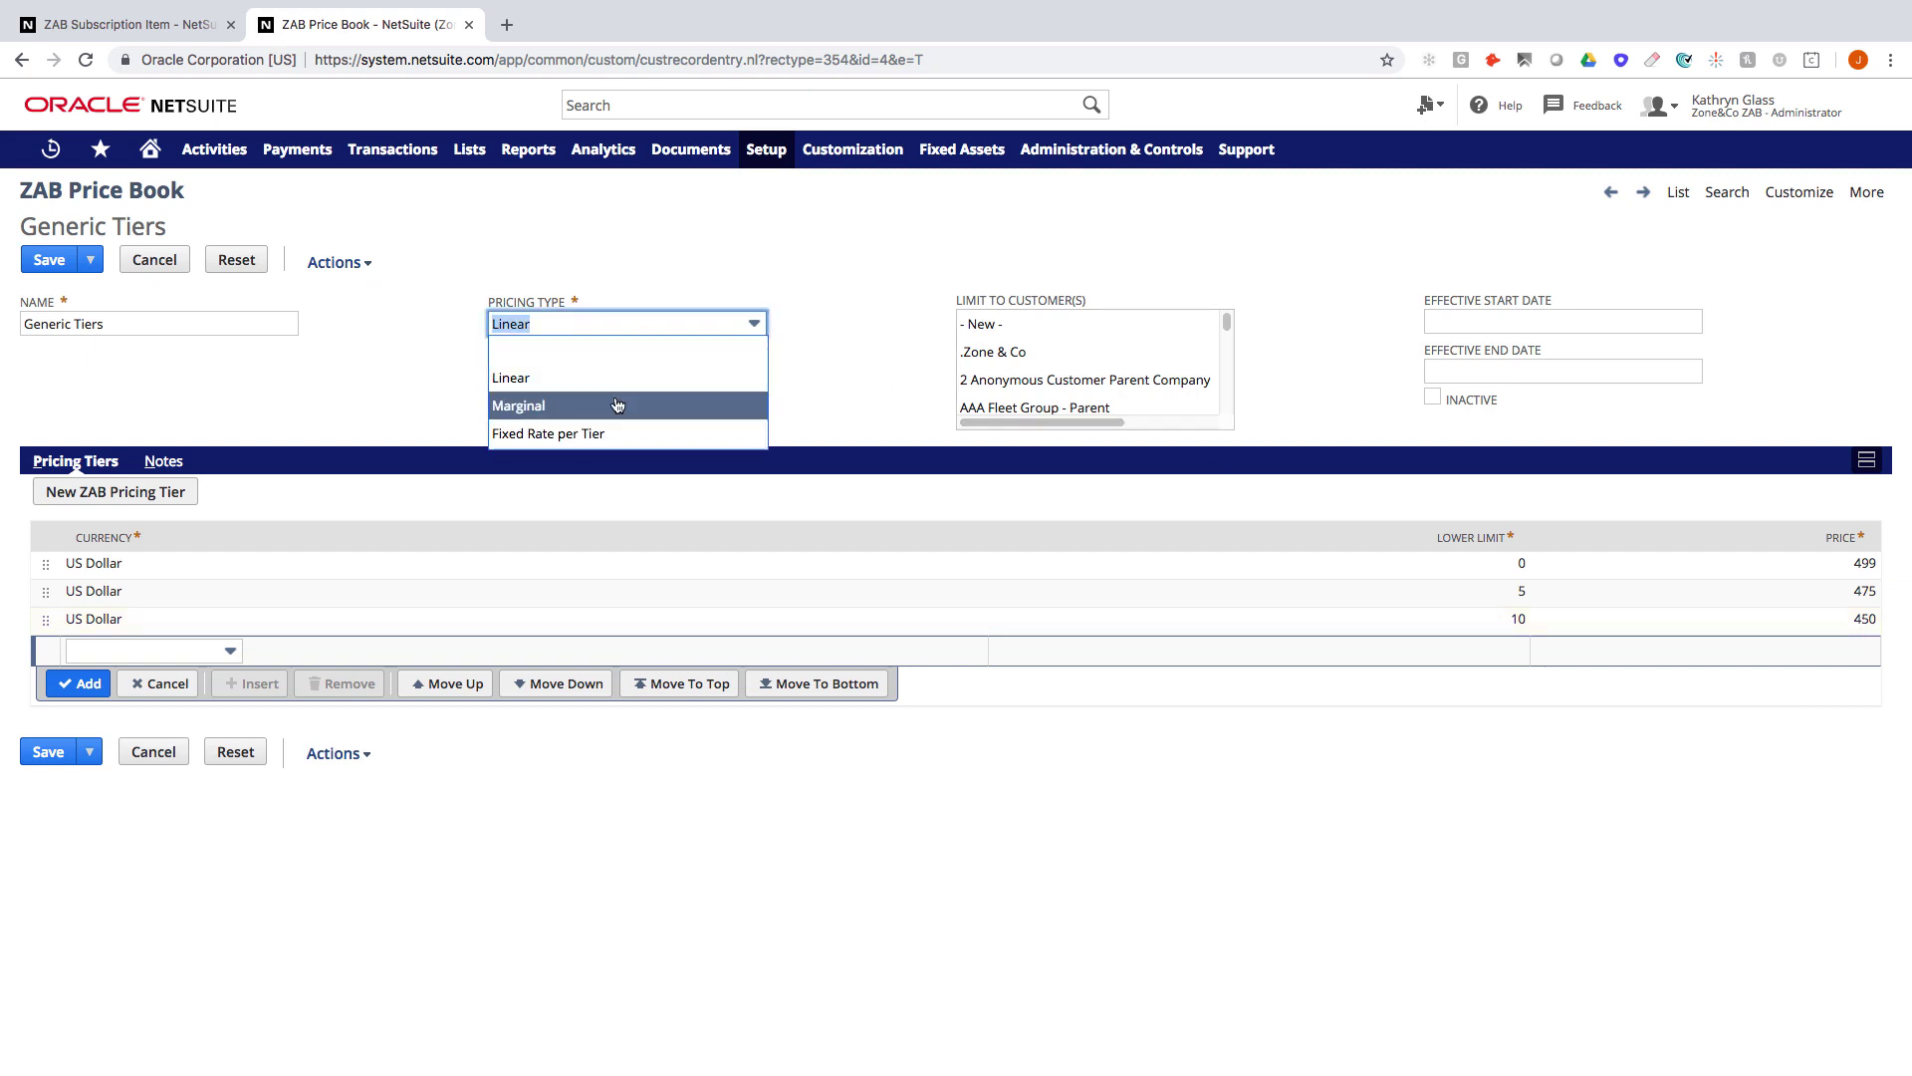
{"action": "left_click", "coordinate": [847, 414]}
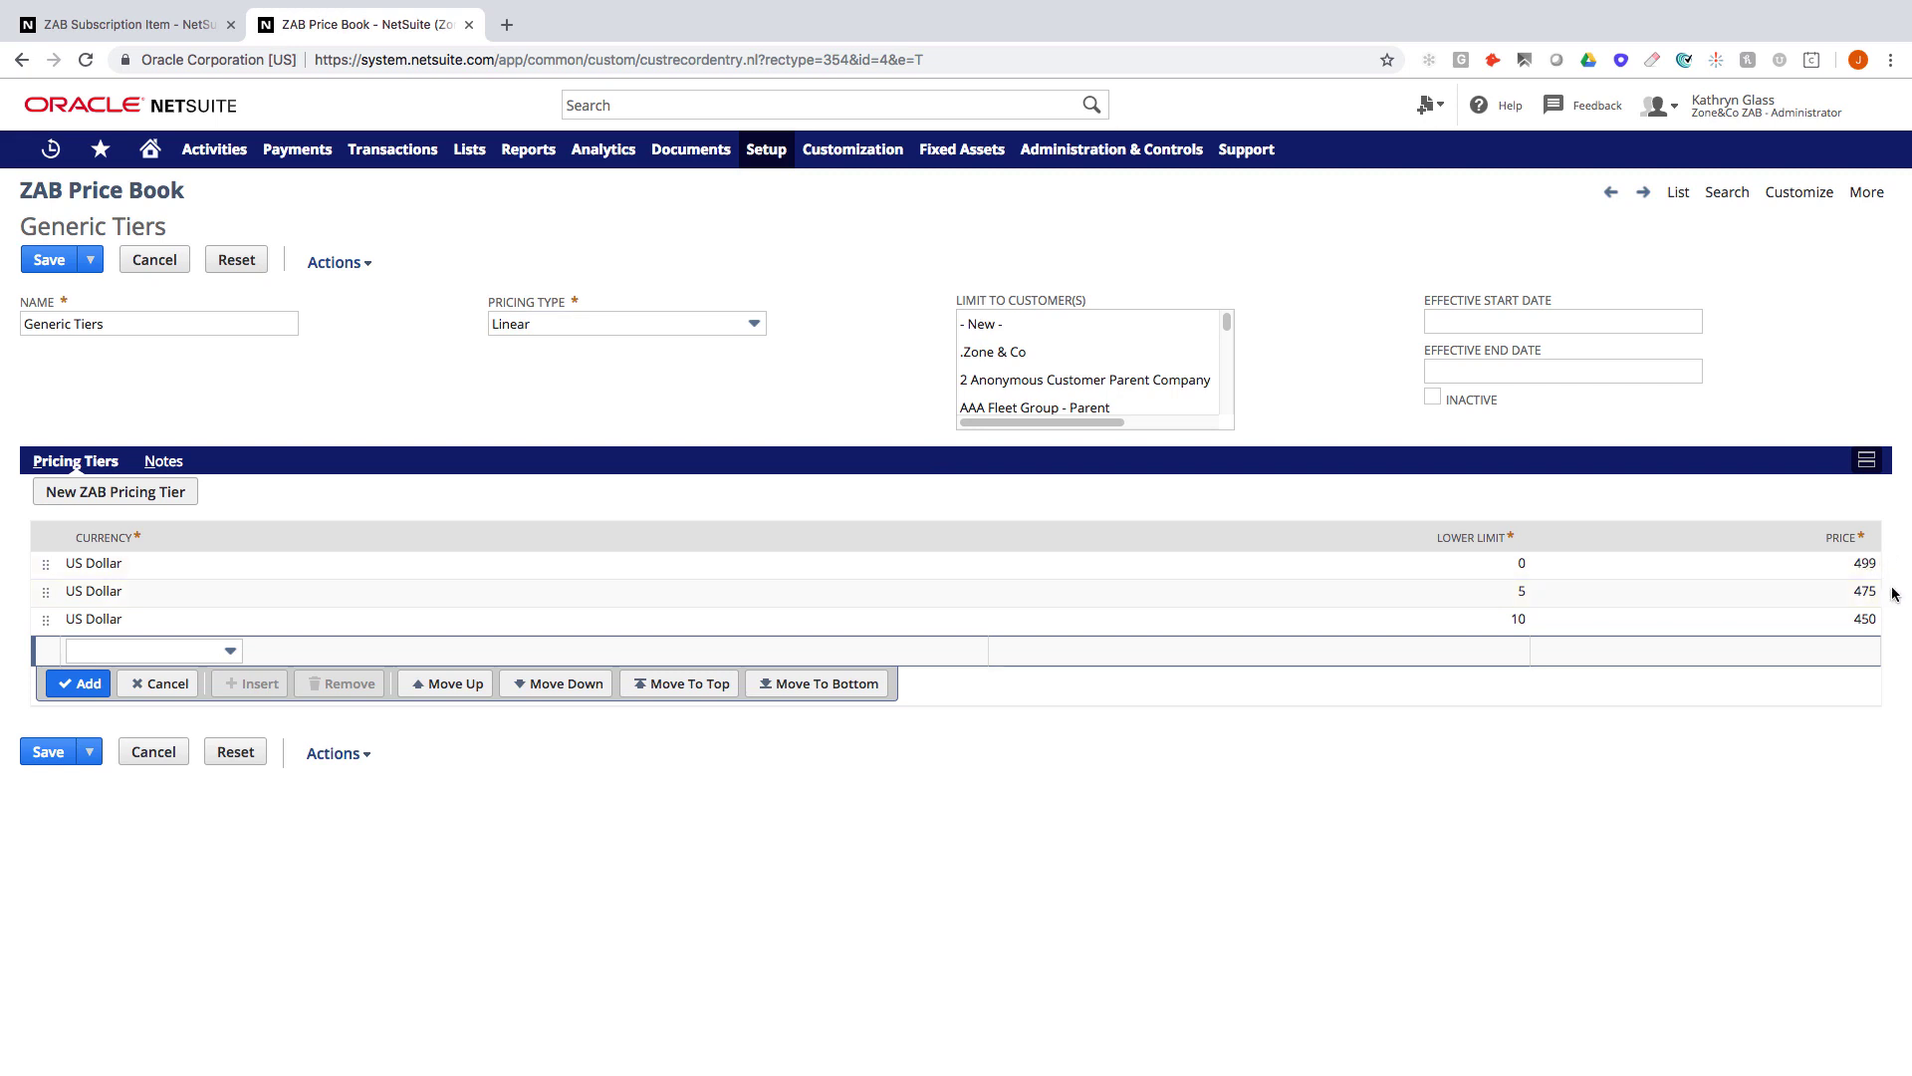
{"action": "left_click", "coordinate": [754, 324]}
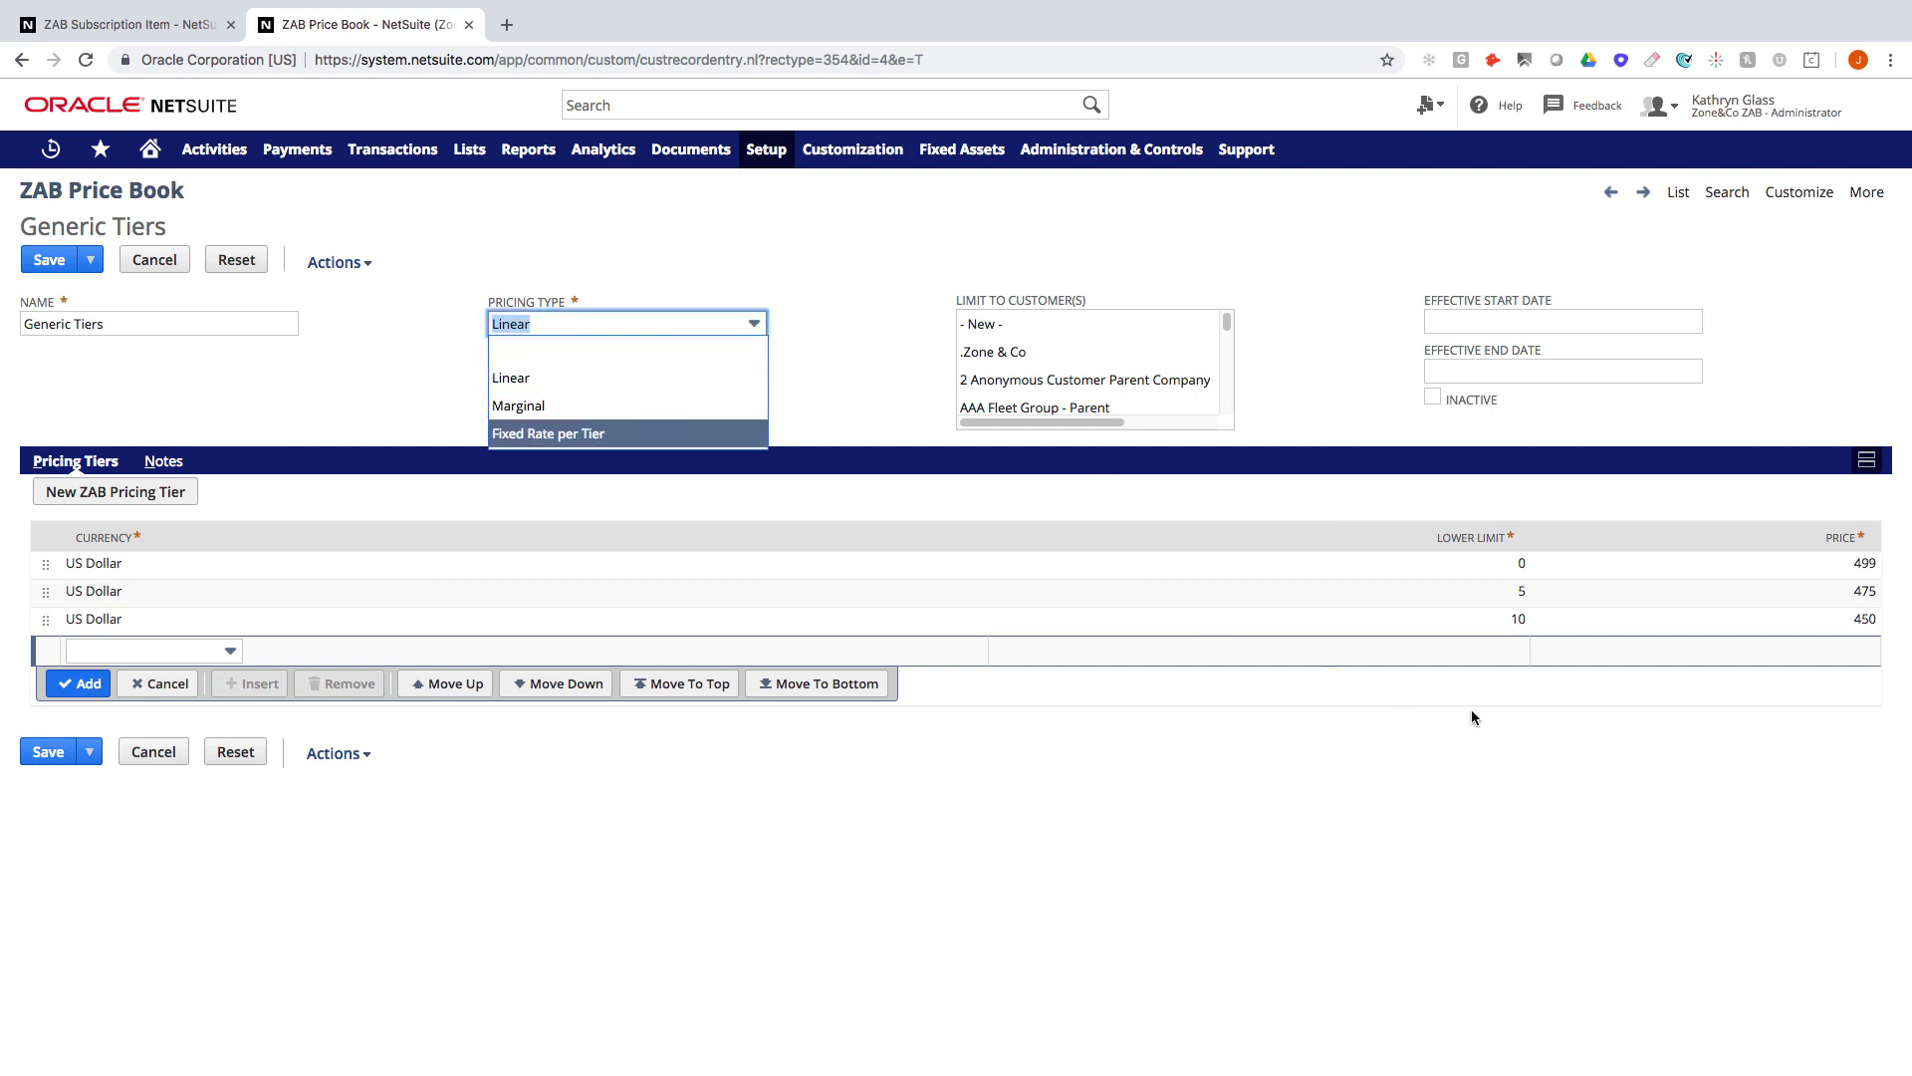
{"action": "left_click", "coordinate": [1689, 785]}
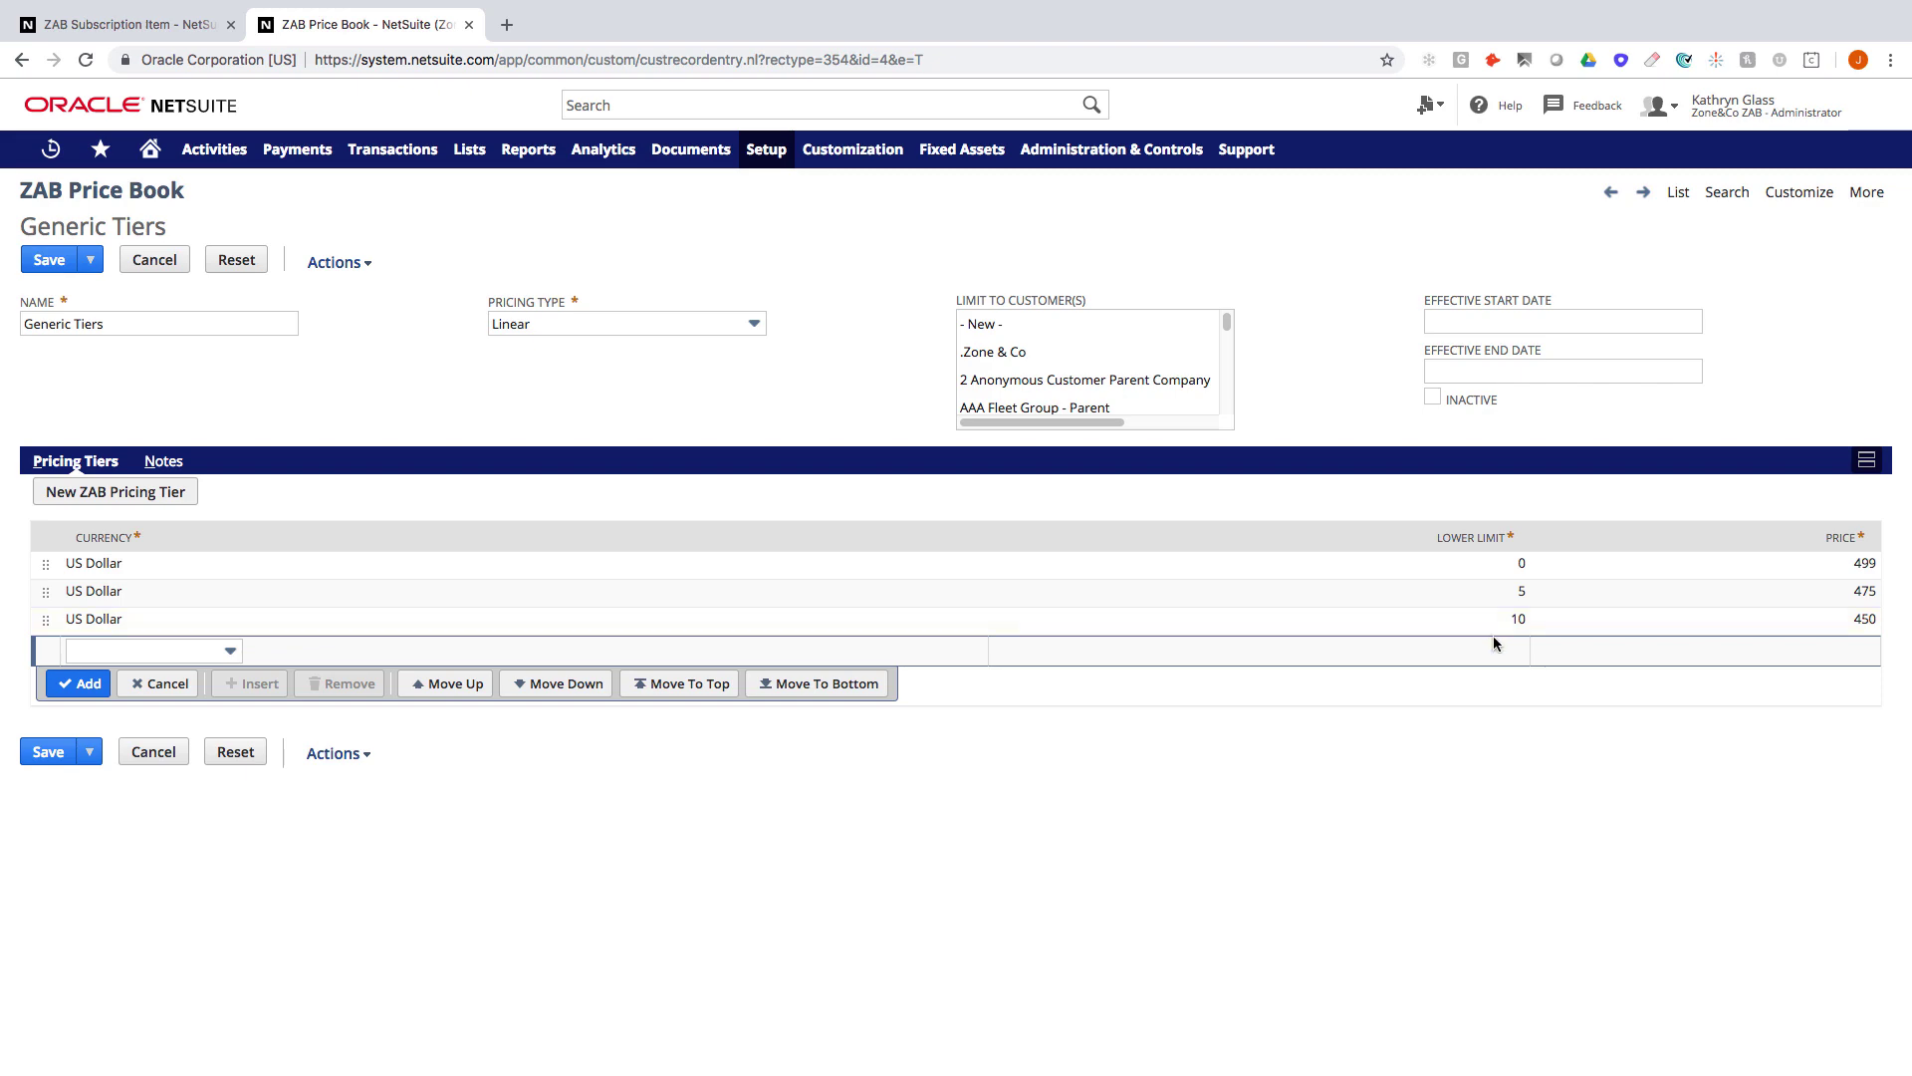
{"action": "left_click", "coordinate": [469, 23]}
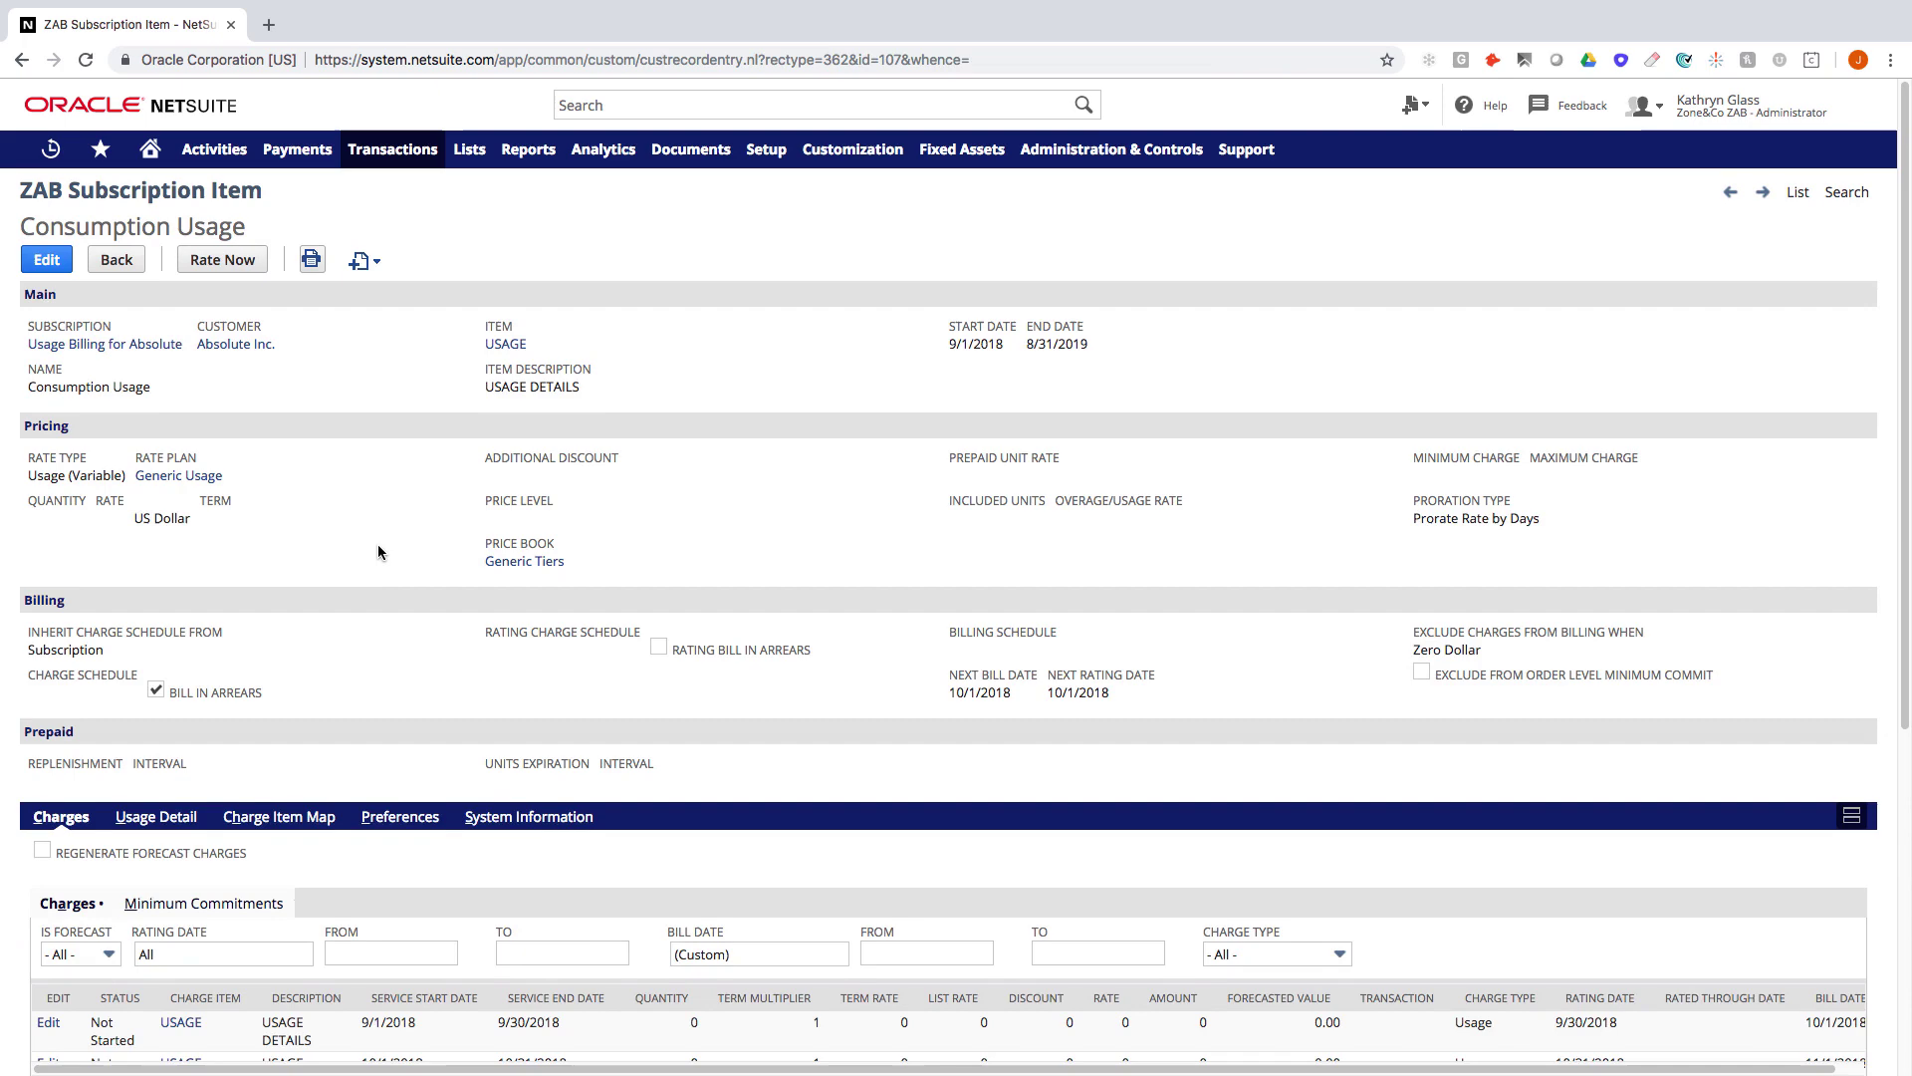
{"action": "scroll", "coordinate": [378, 552], "scroll_direction": "down", "scroll_amount": 5}
{"action": "scroll", "coordinate": [355, 543], "scroll_direction": "down", "scroll_amount": 3}
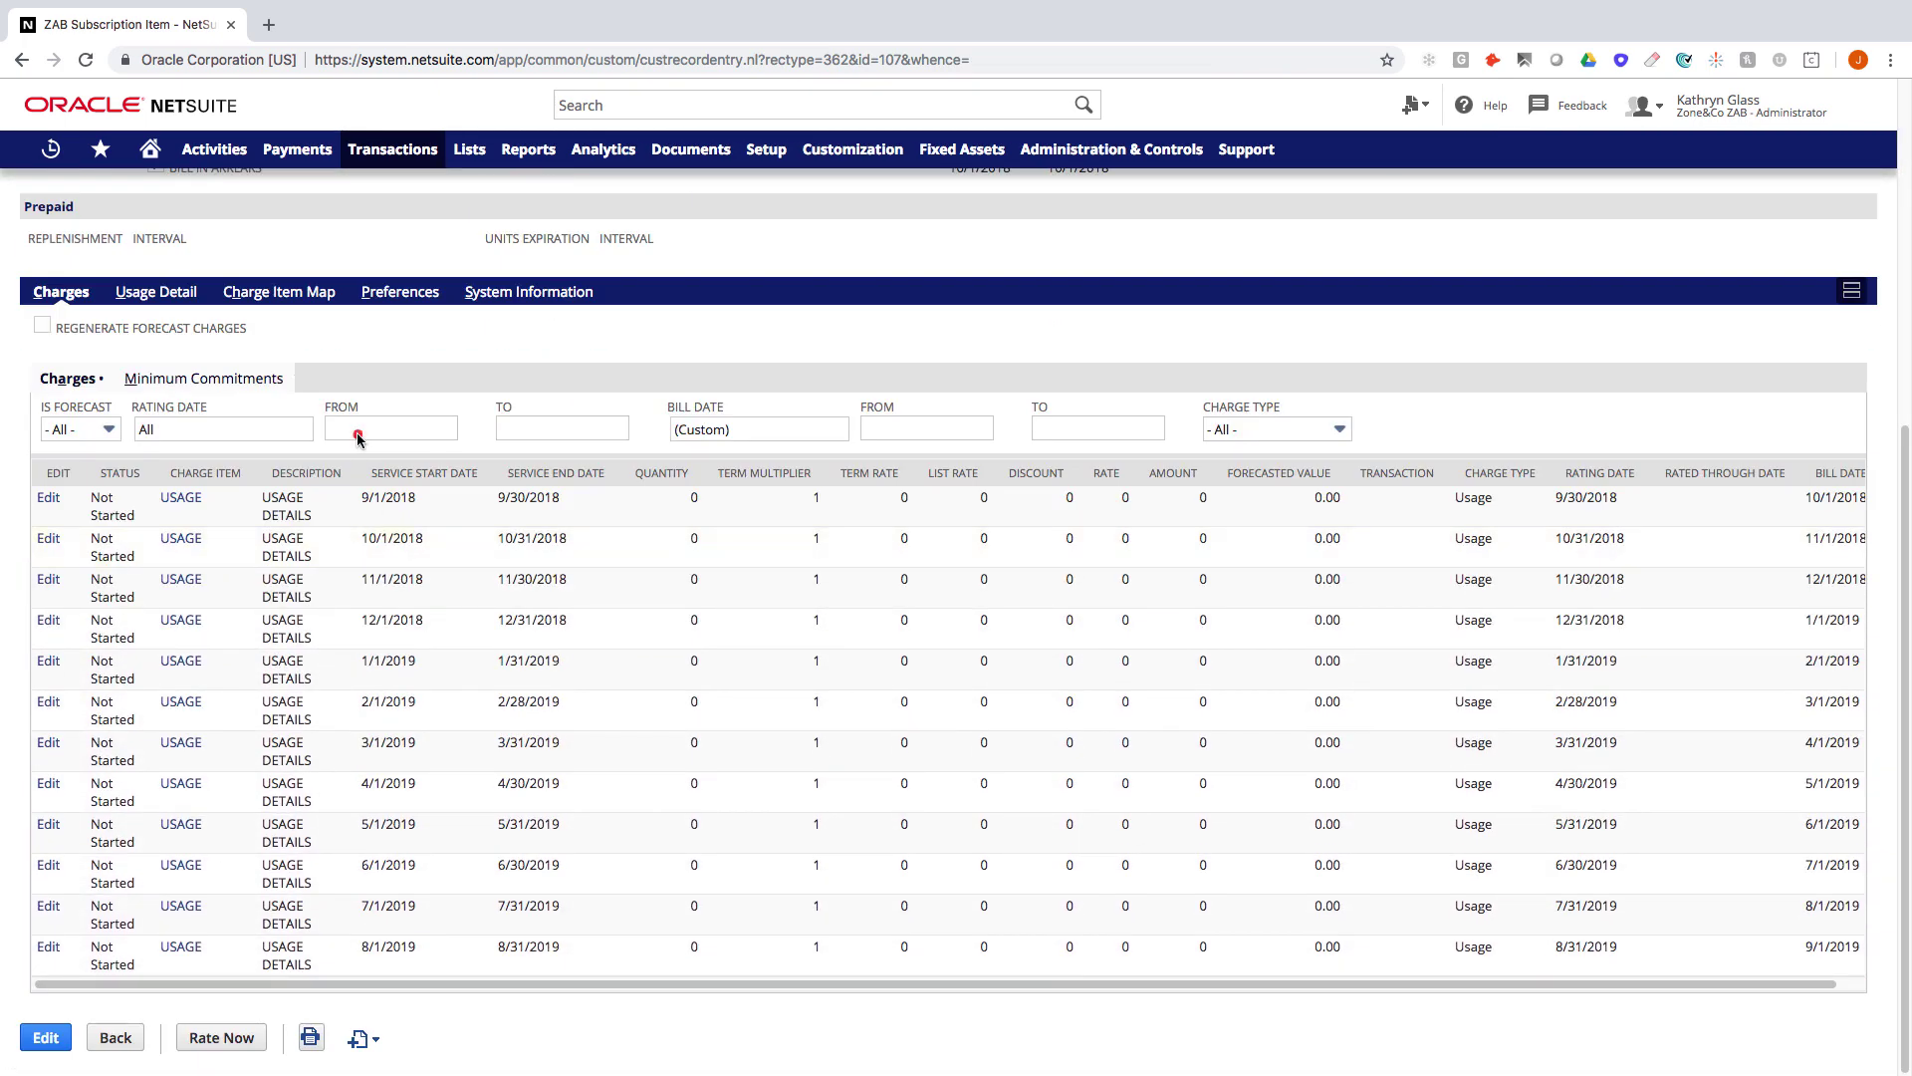
{"action": "mouse_move", "coordinate": [337, 442]}
{"action": "left_mouse_down"}
{"action": "mouse_move", "coordinate": [474, 509]}
{"action": "mouse_move", "coordinate": [614, 518]}
{"action": "left_mouse_up"}
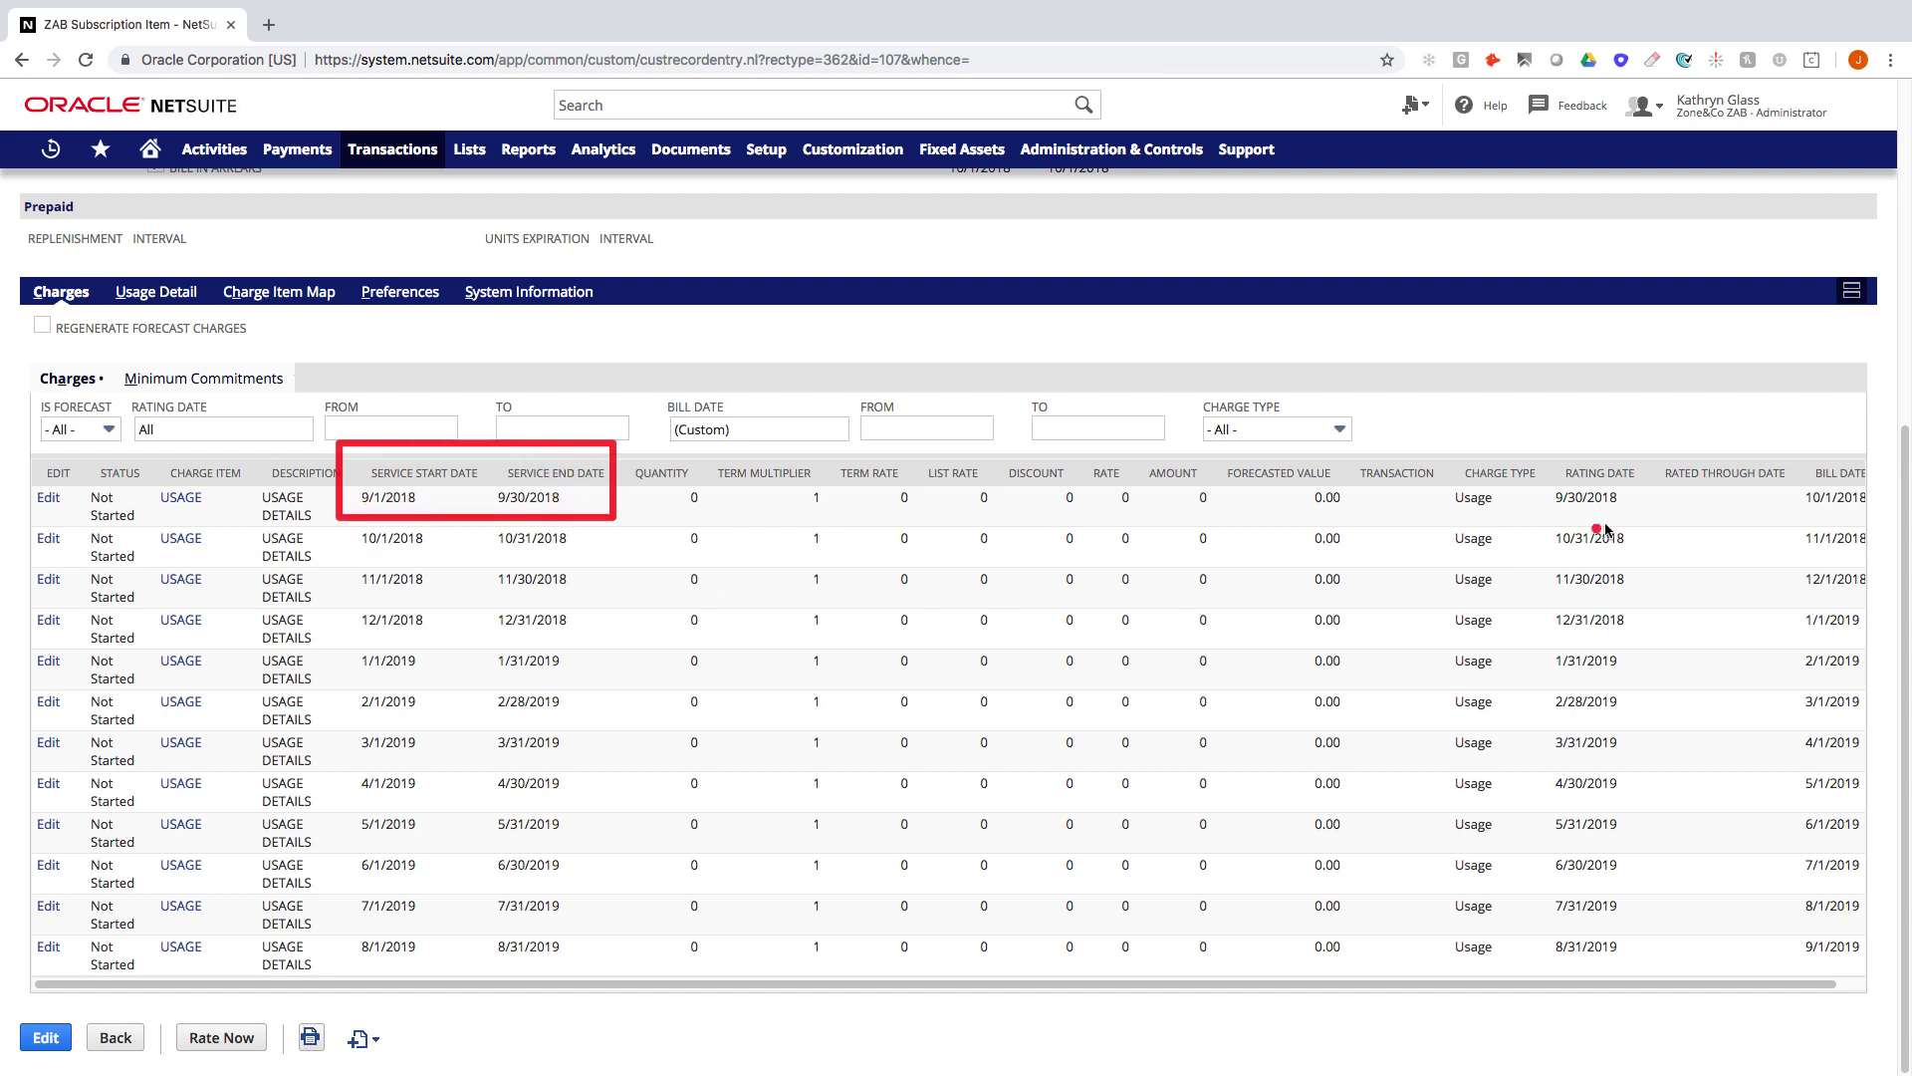
{"action": "left_click_drag", "start_coordinate": [1788, 435], "coordinate": [1880, 518]}
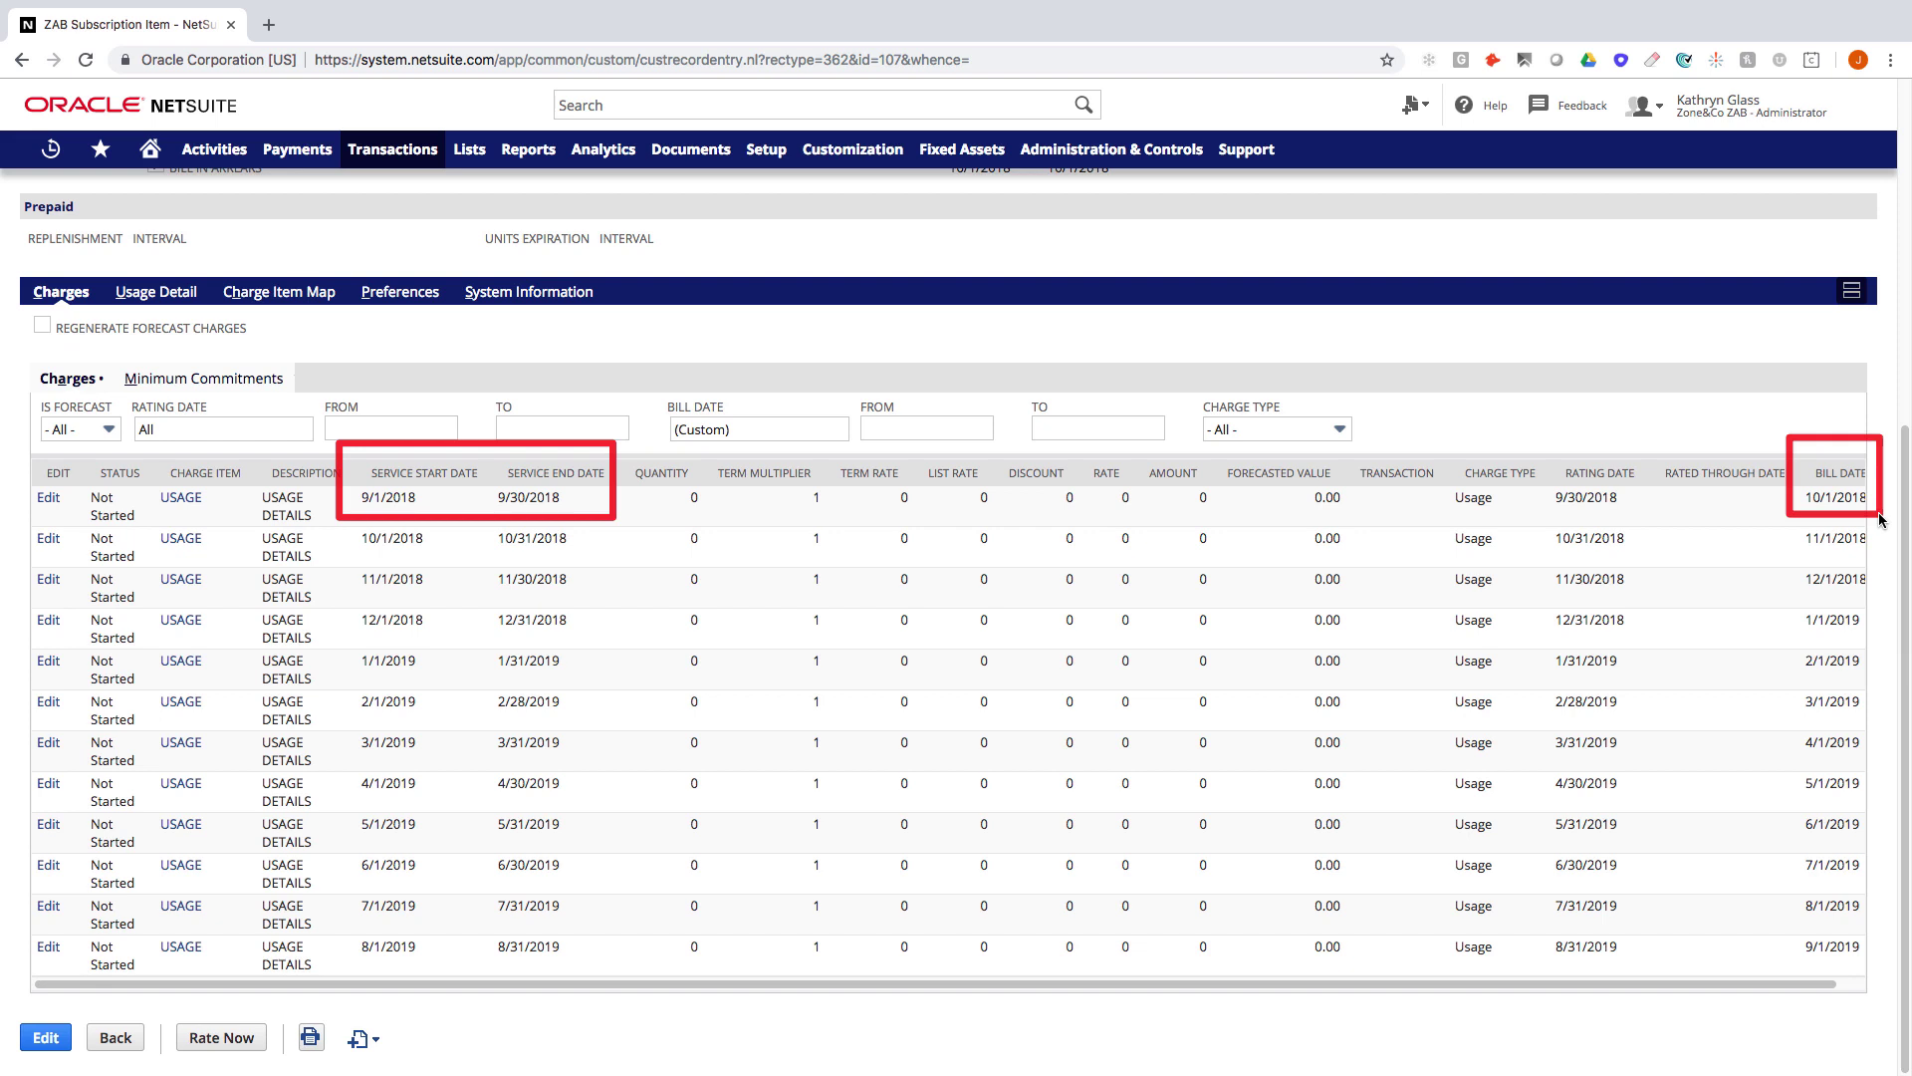
{"action": "key", "text": "Escape"}
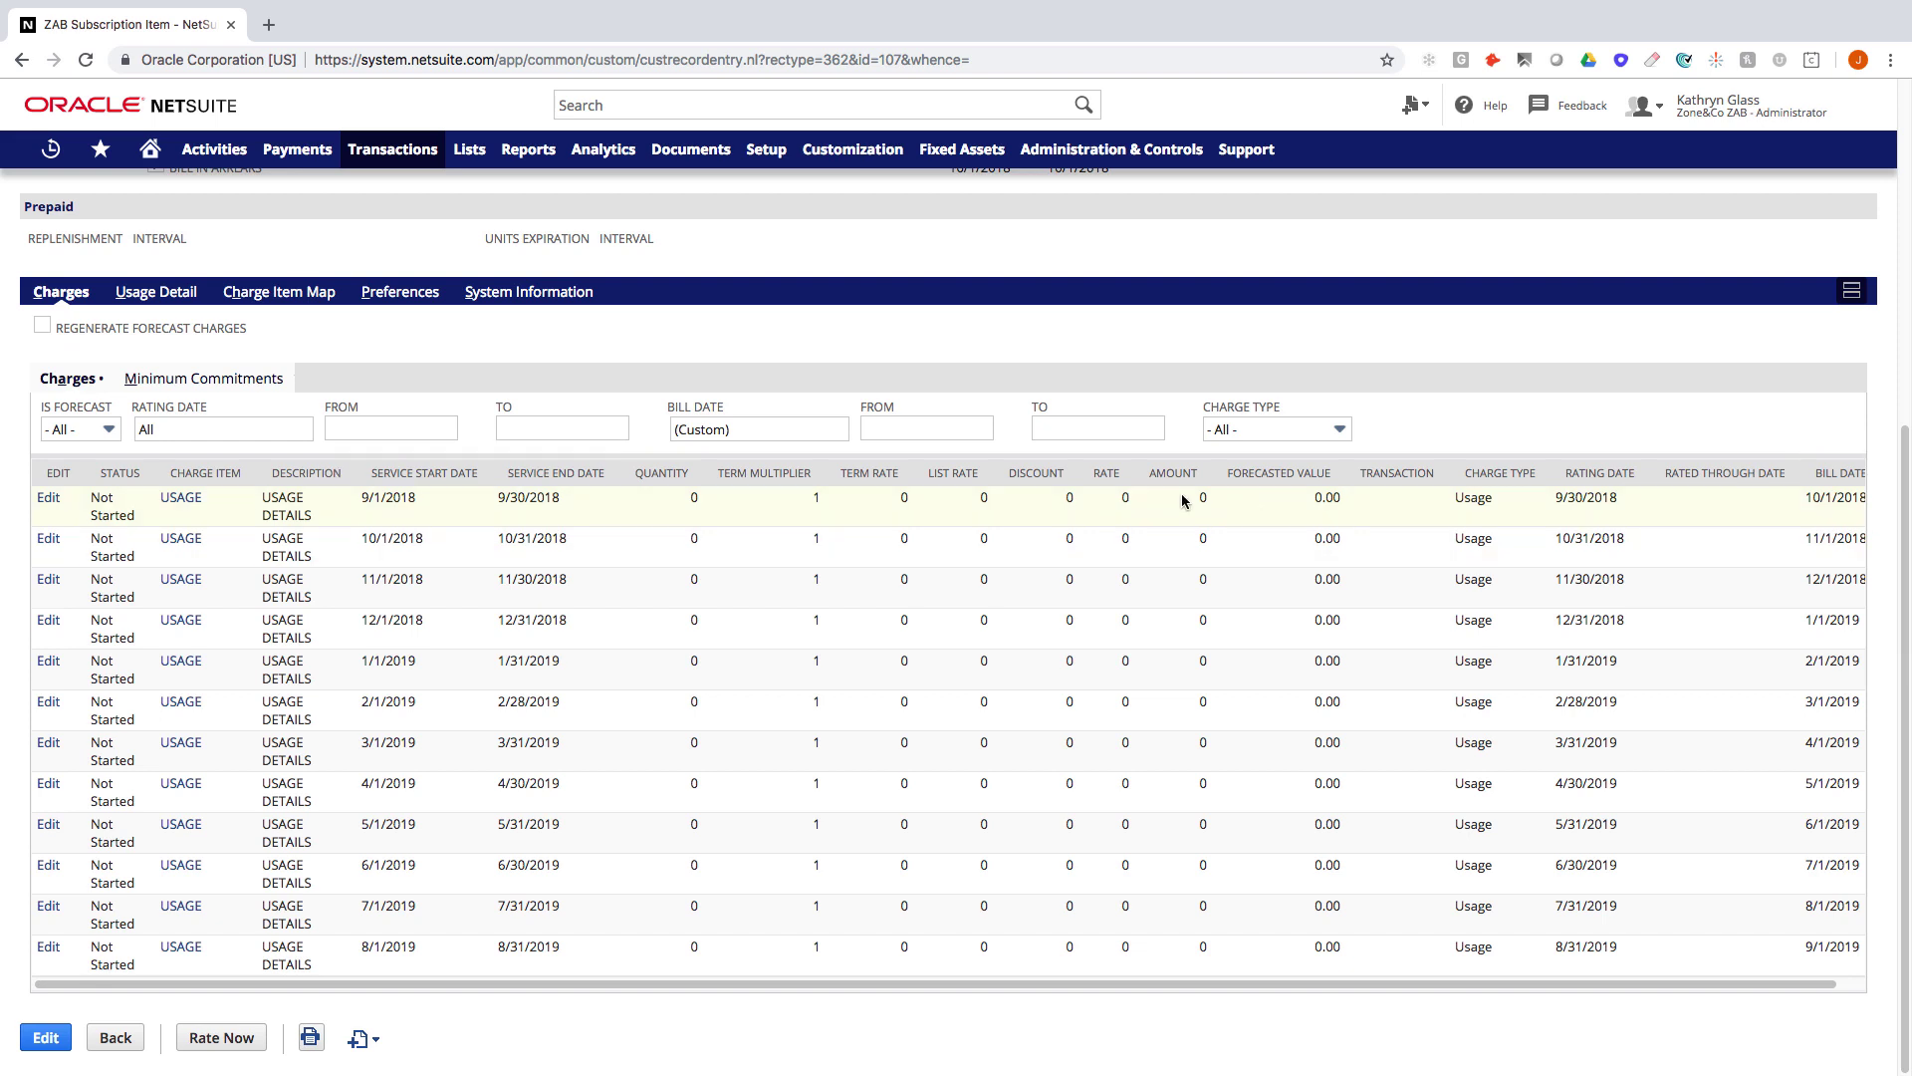
{"action": "mouse_move", "coordinate": [1135, 455]}
{"action": "left_mouse_down"}
{"action": "mouse_move", "coordinate": [1204, 628]}
{"action": "mouse_move", "coordinate": [1214, 963]}
{"action": "left_mouse_up"}
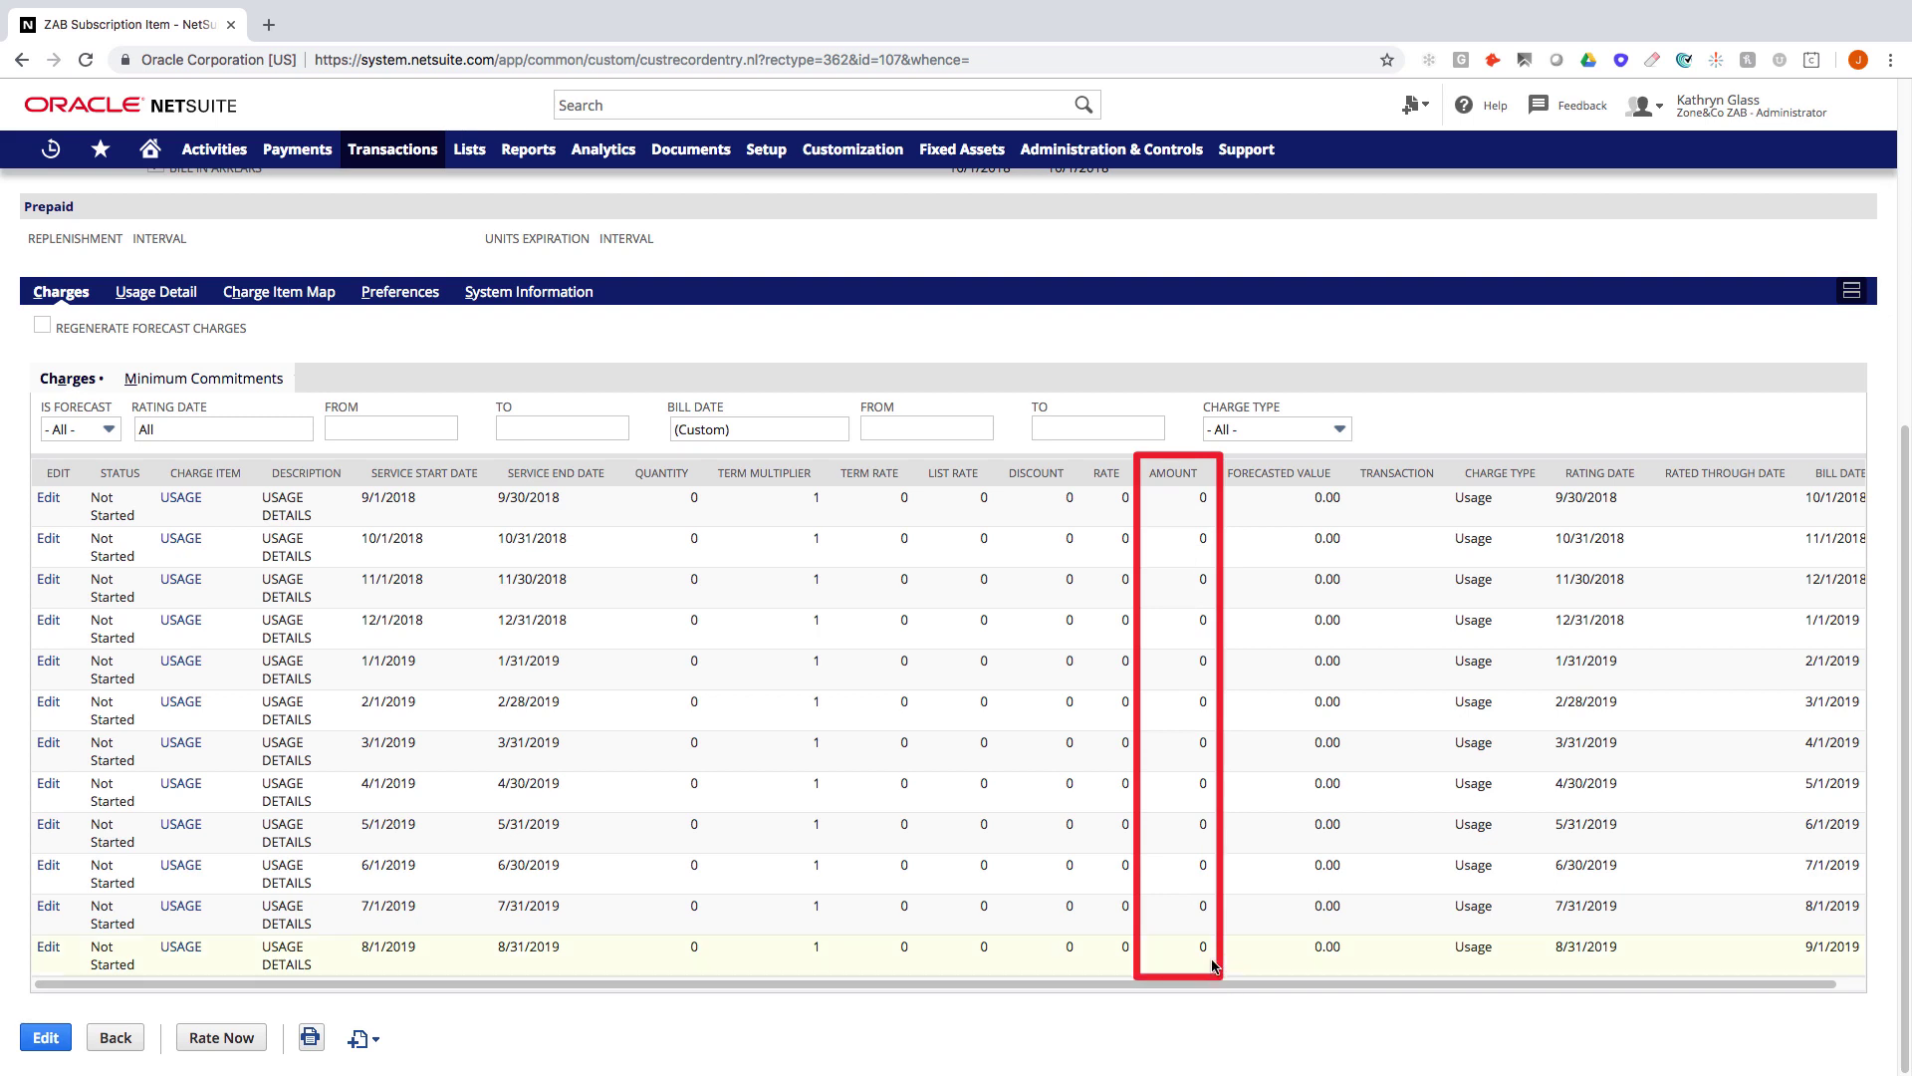
{"action": "key", "text": "Escape"}
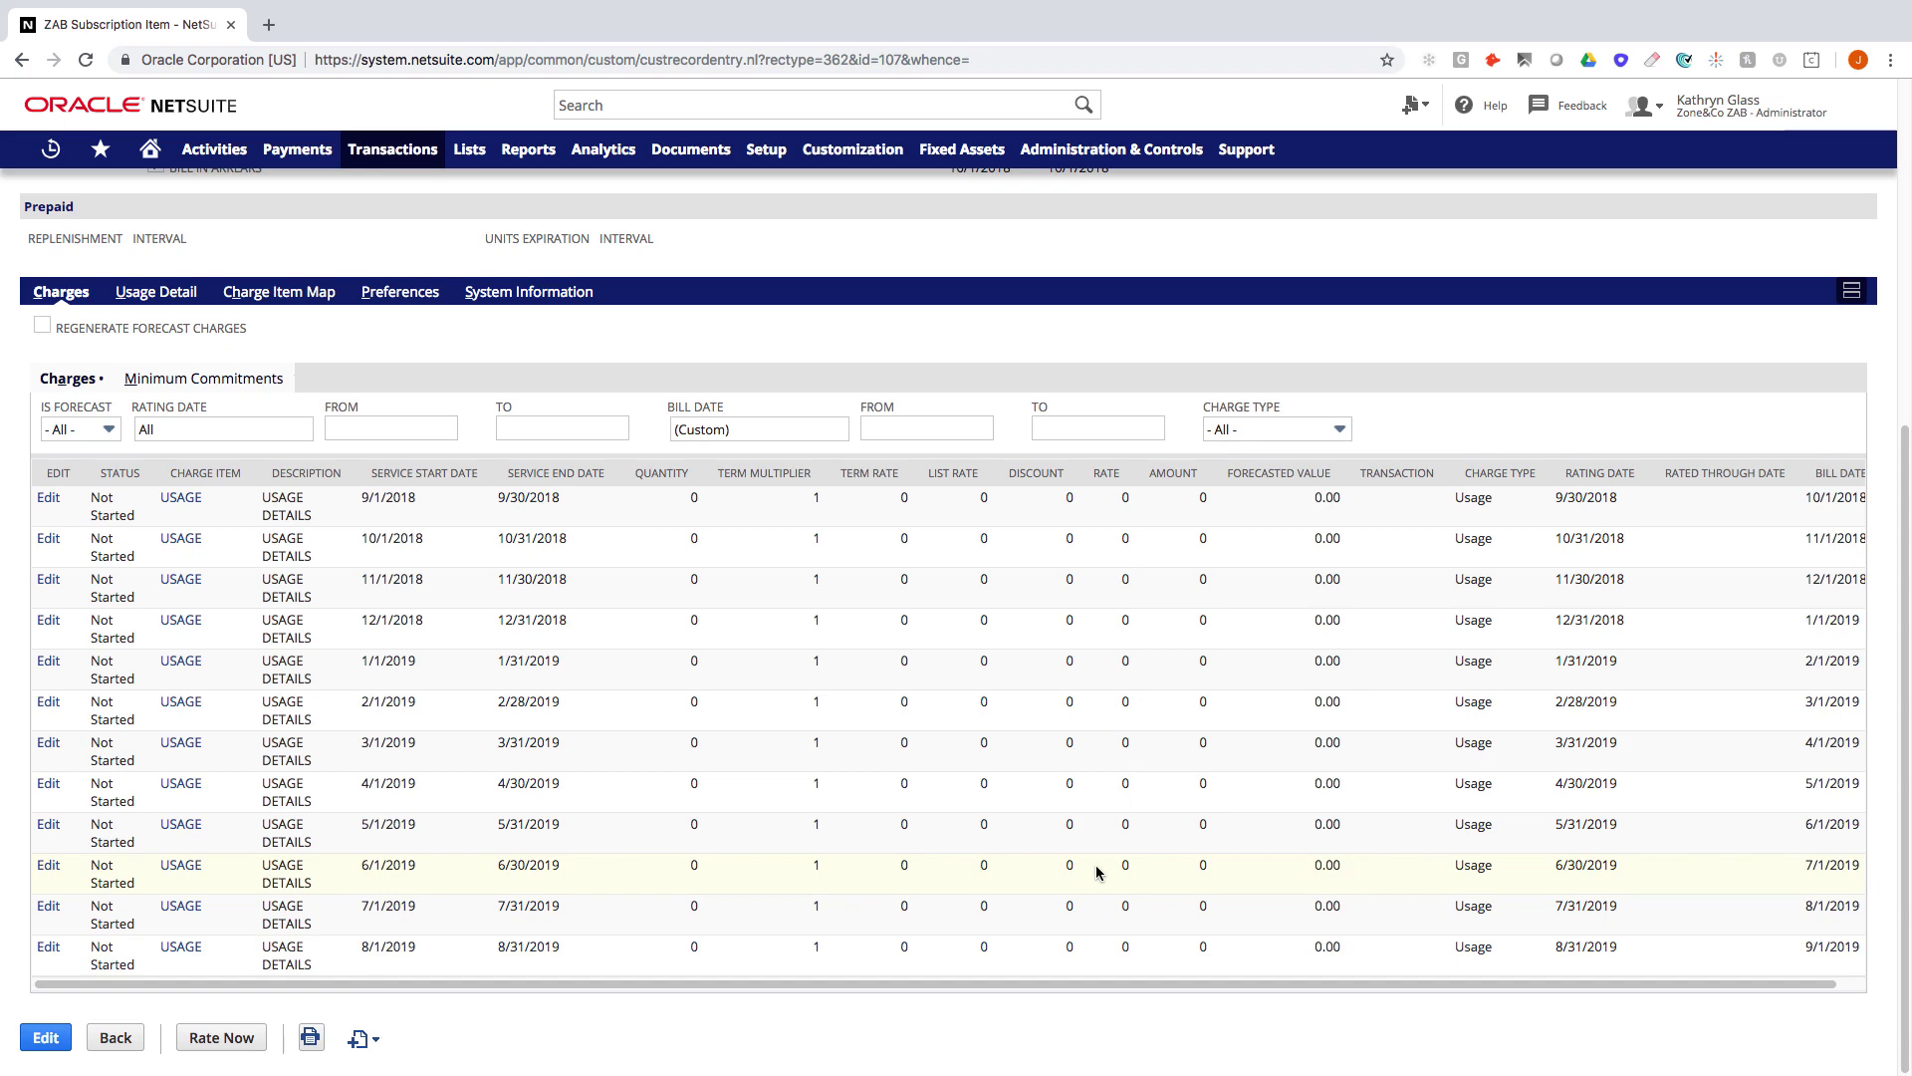
- From Usage Detail > ZAB Usage Data, start a new usage data record and click into its Date field
{"action": "left_click", "coordinate": [161, 295]}
{"action": "left_click", "coordinate": [164, 854]}
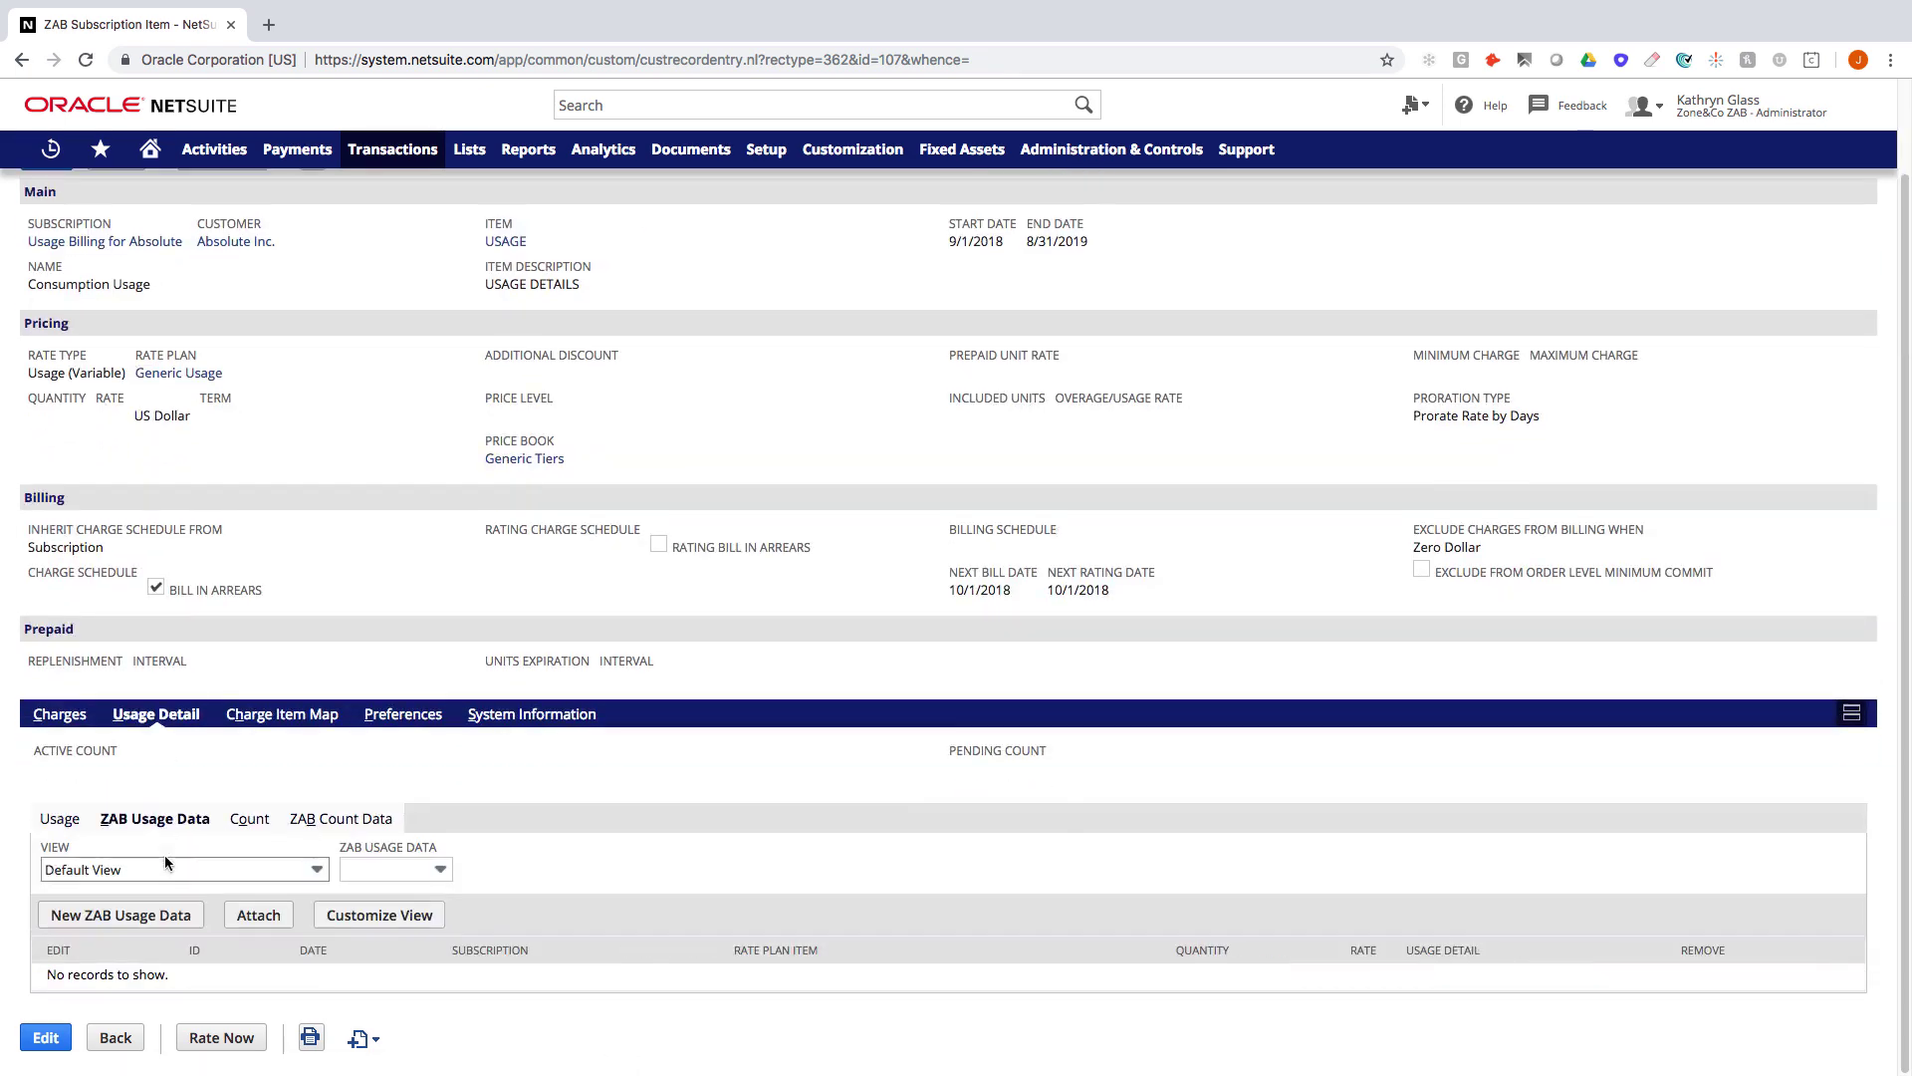
{"action": "left_click", "coordinate": [121, 925]}
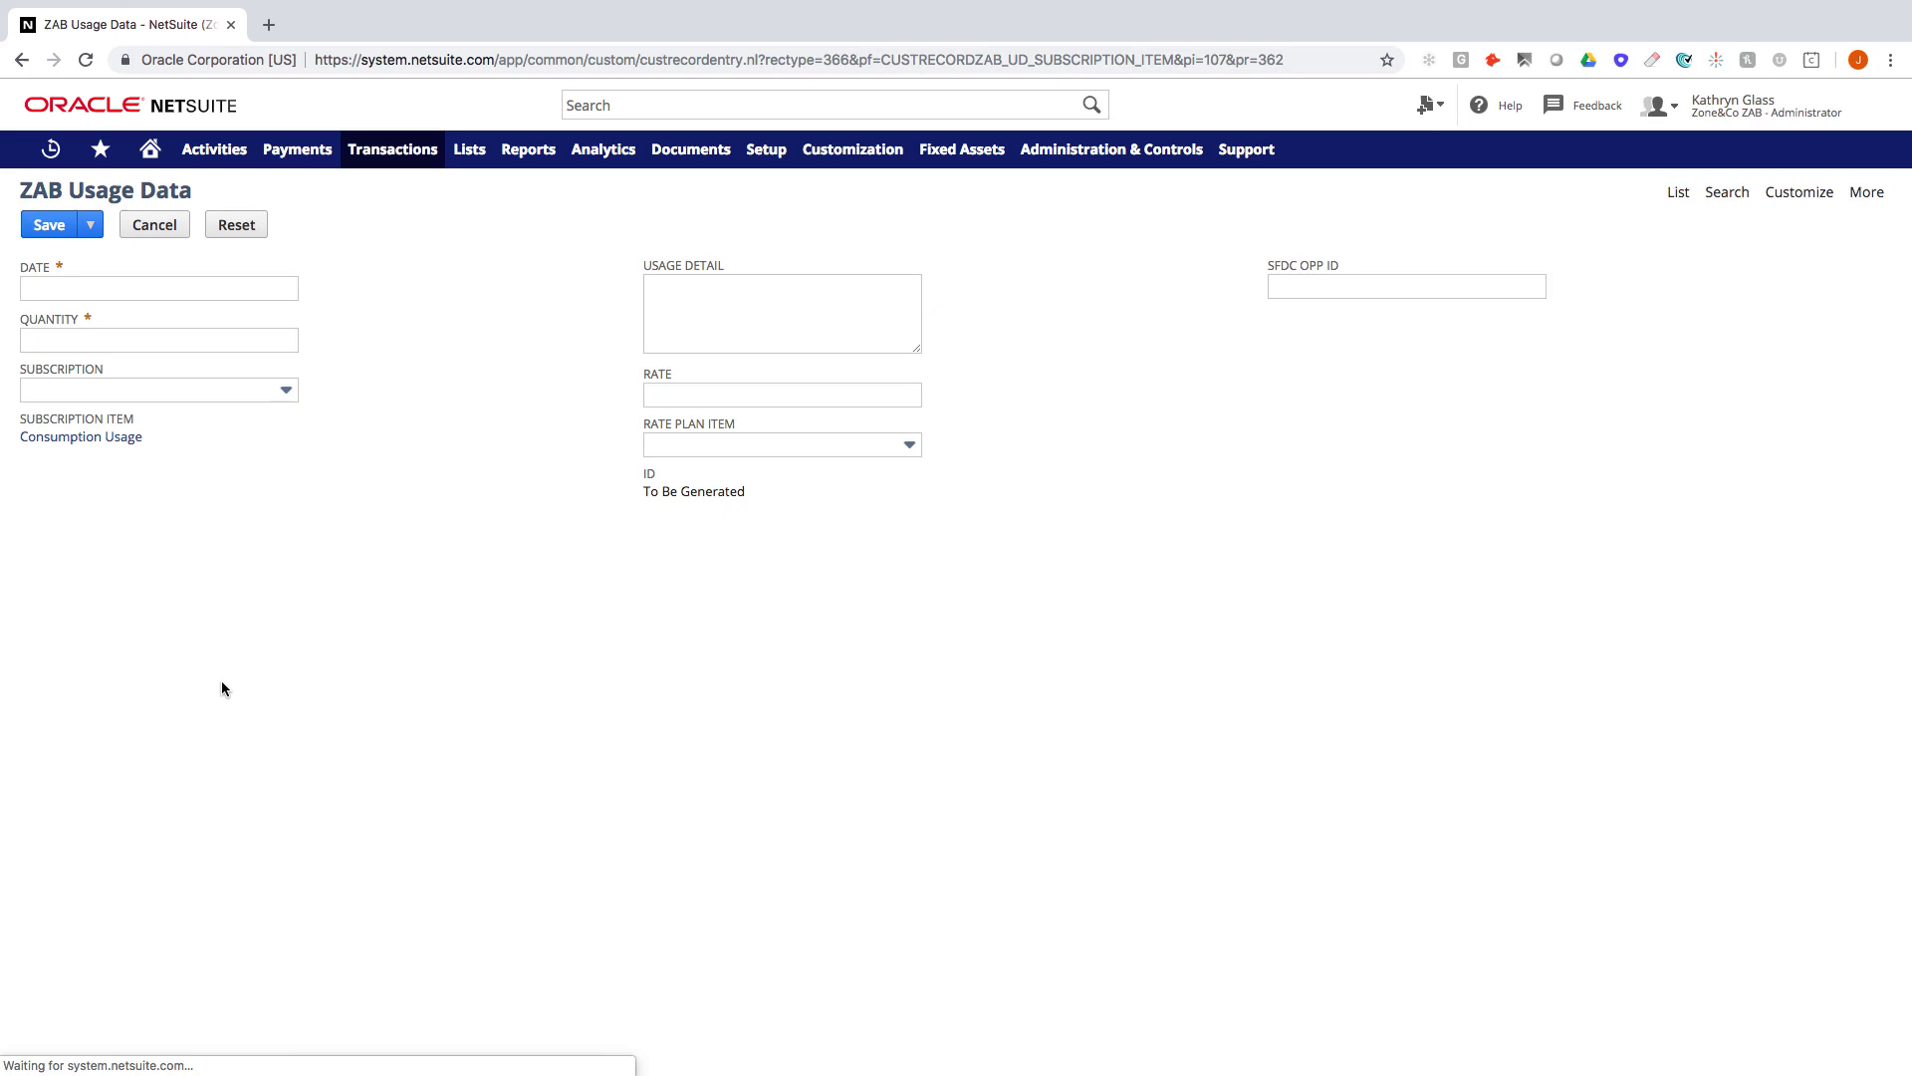
{"action": "left_click", "coordinate": [203, 287]}
{"action": "left_click", "coordinate": [333, 393]}
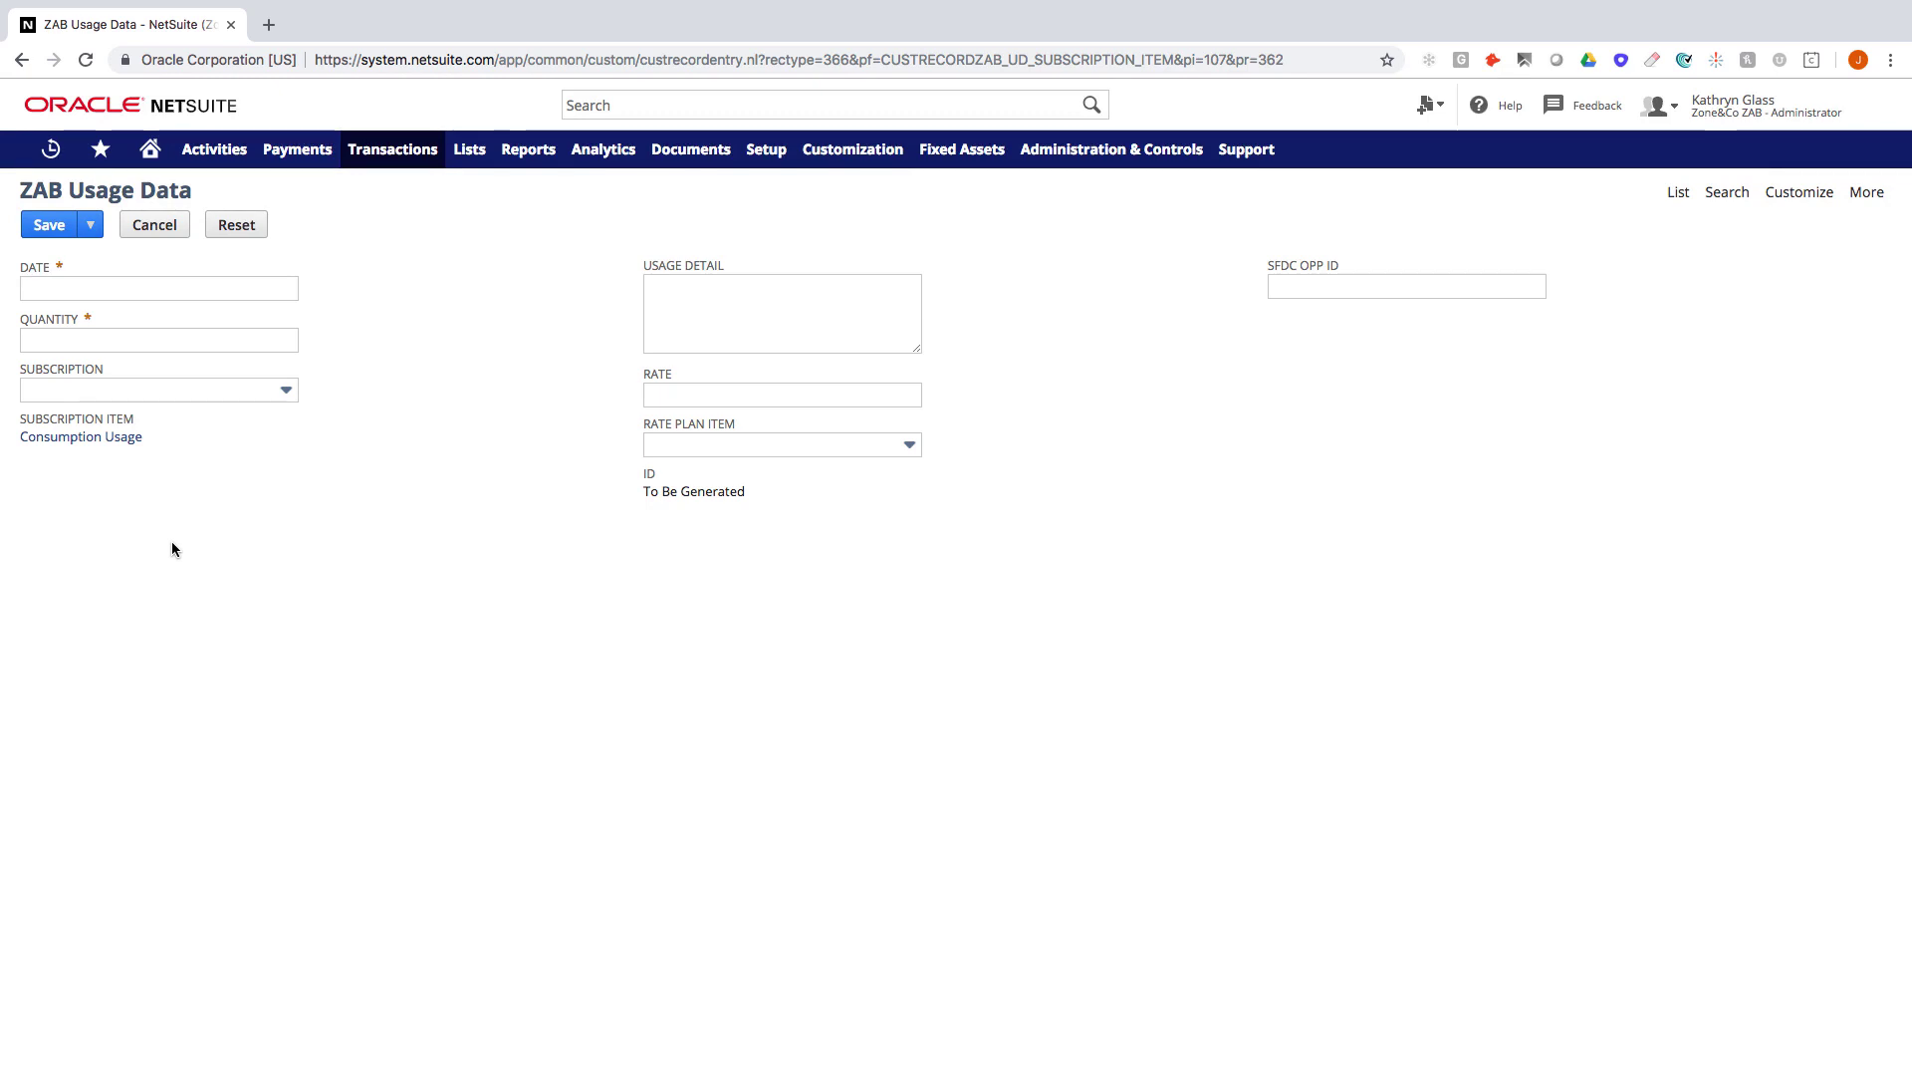
{"action": "mouse_move", "coordinate": [769, 155]}
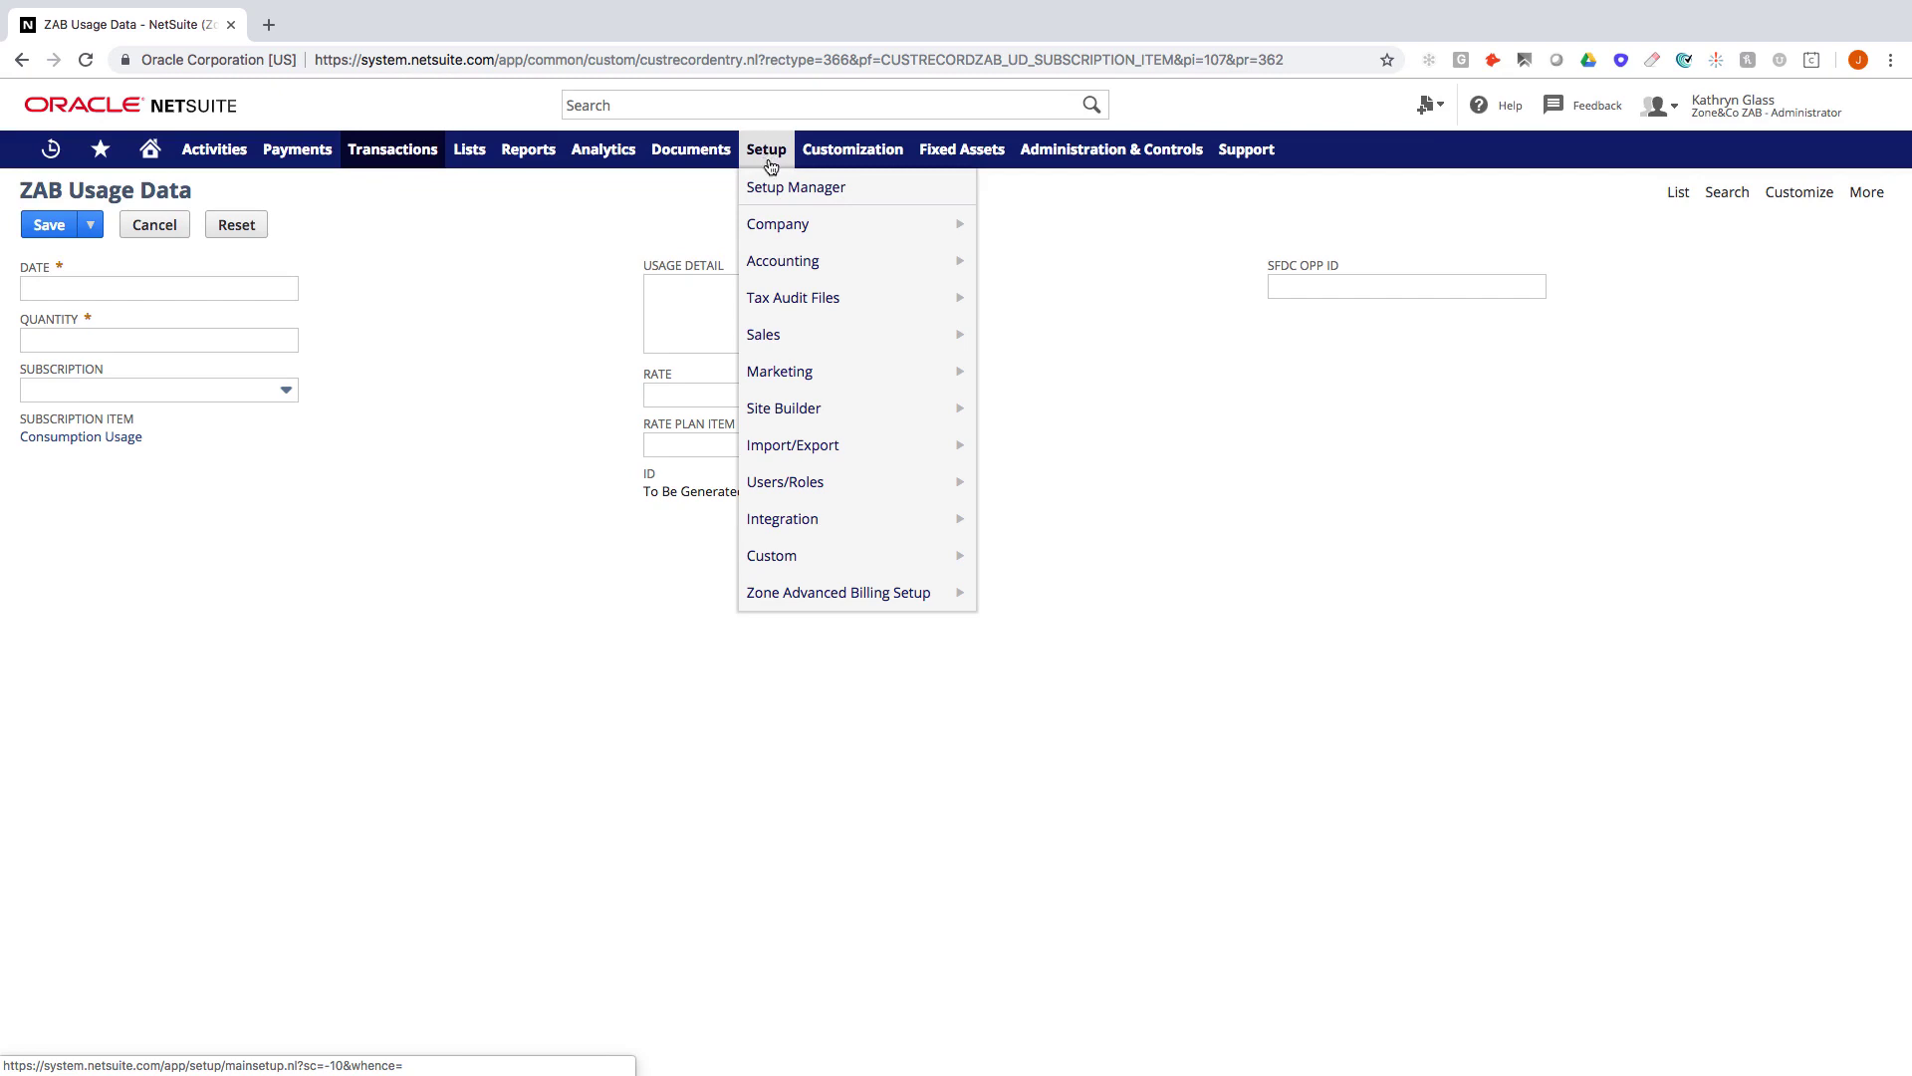
- Go to Setup > Import/Export > Saved CSV Imports
{"action": "mouse_move", "coordinate": [814, 455]}
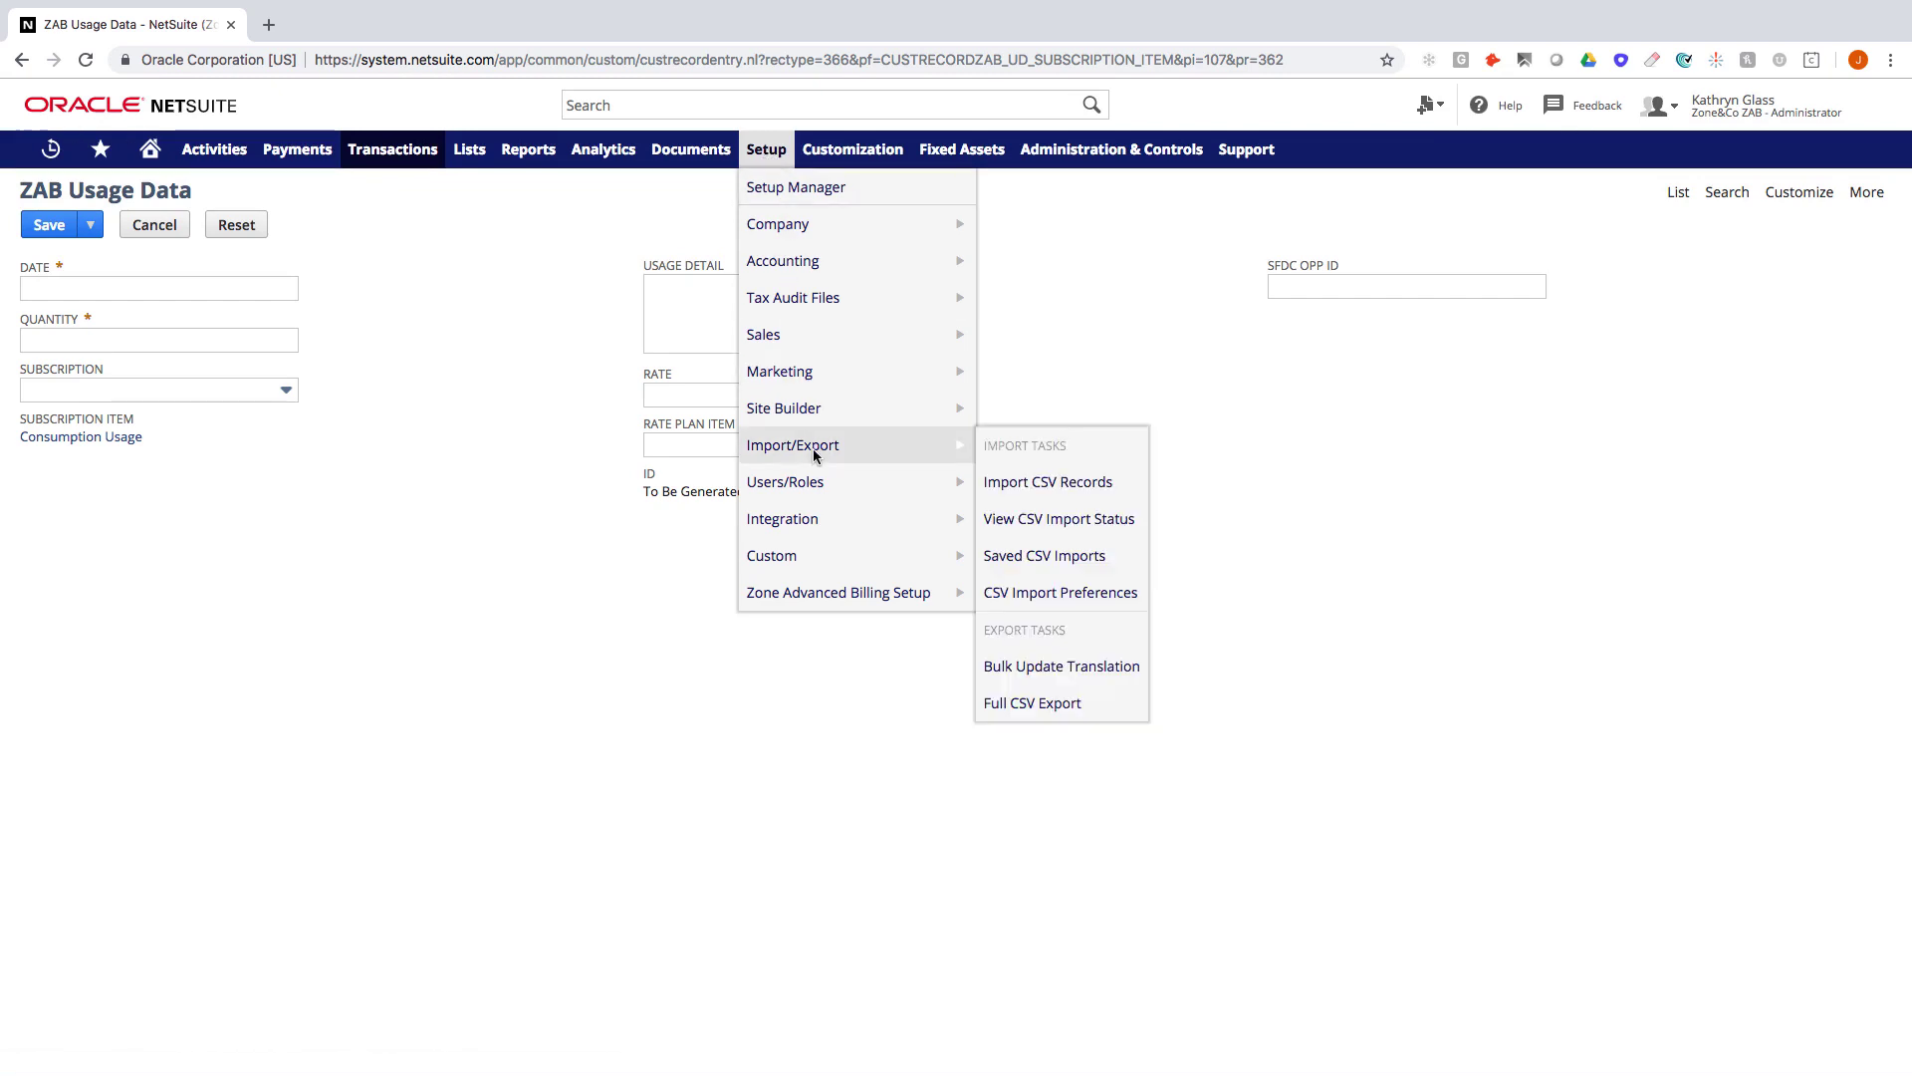
{"action": "left_click", "coordinate": [1063, 558]}
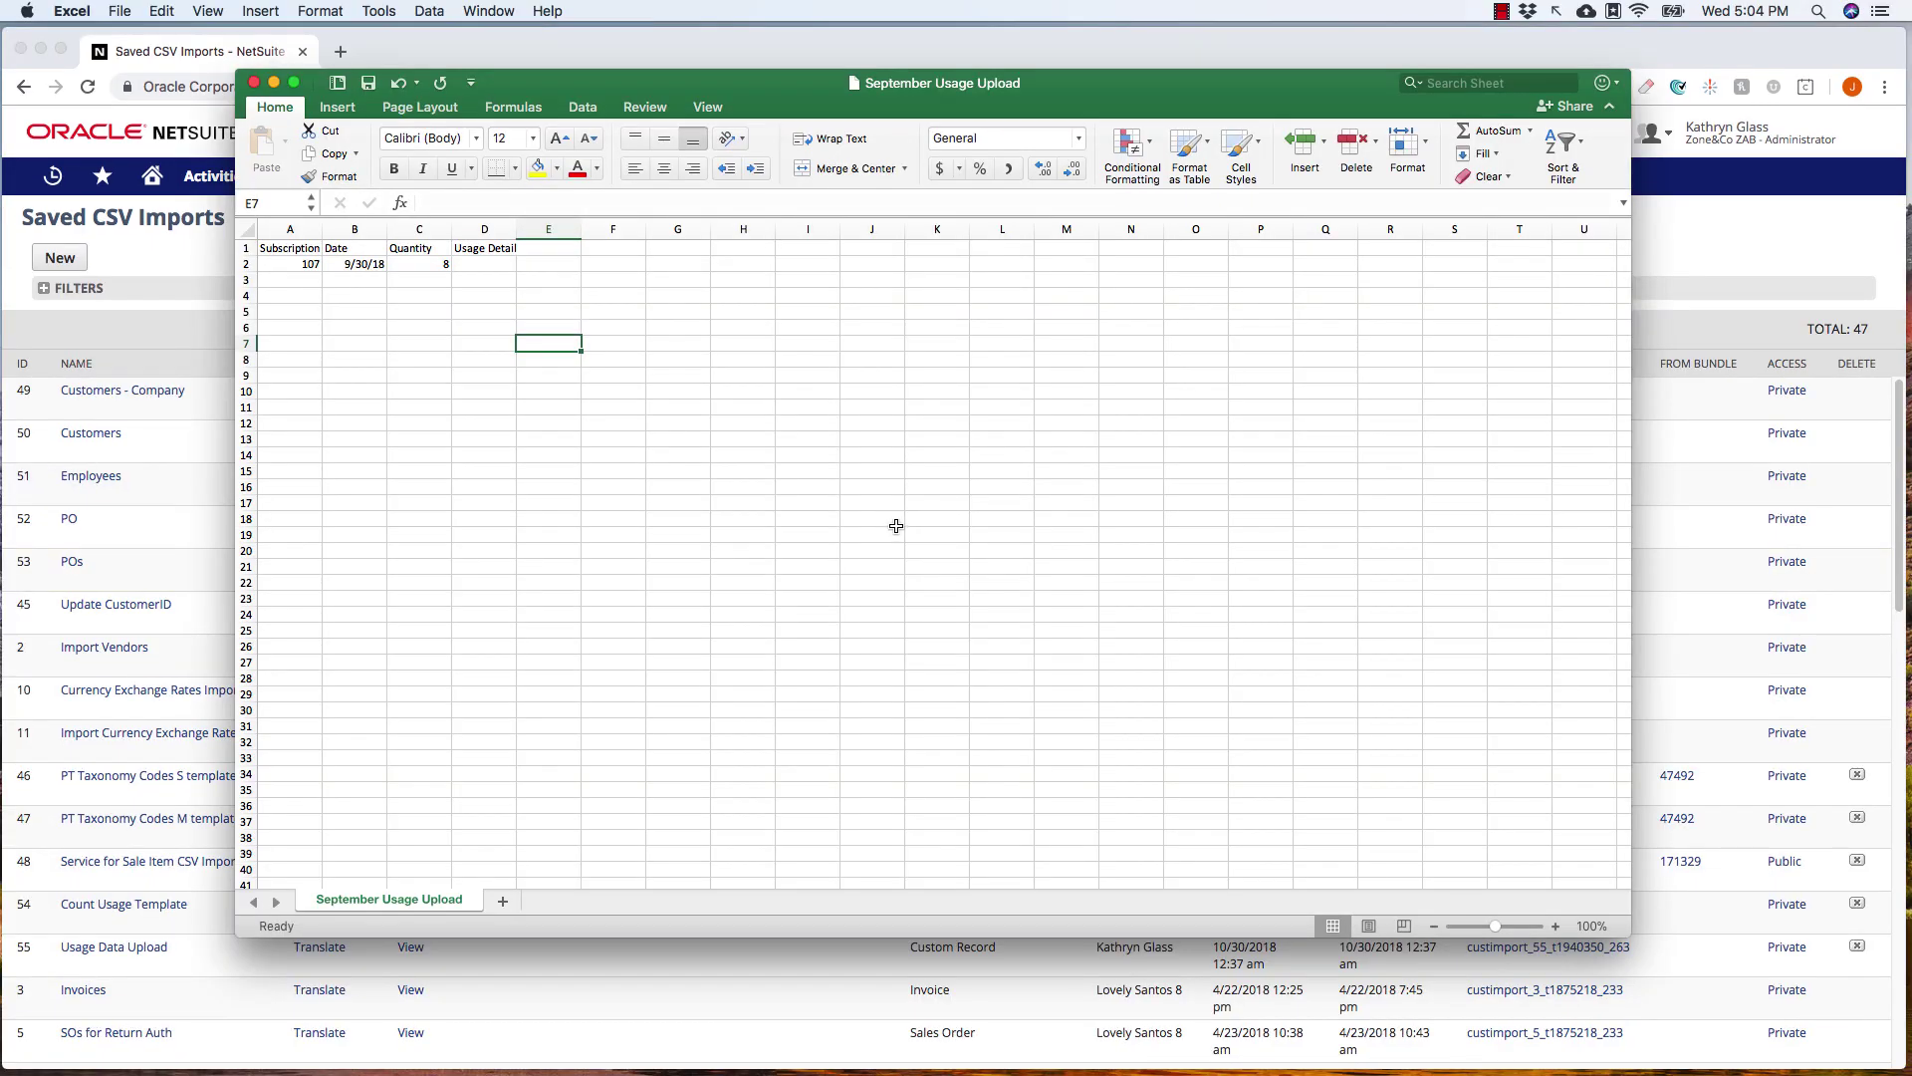
- Zoom the sheet to 150% and autofit column A to its Subscription Item header
{"action": "left_click", "coordinate": [1556, 926]}
{"action": "left_click", "coordinate": [1557, 926]}
{"action": "left_click", "coordinate": [1556, 926]}
{"action": "left_click", "coordinate": [1557, 926]}
{"action": "left_click", "coordinate": [1556, 927]}
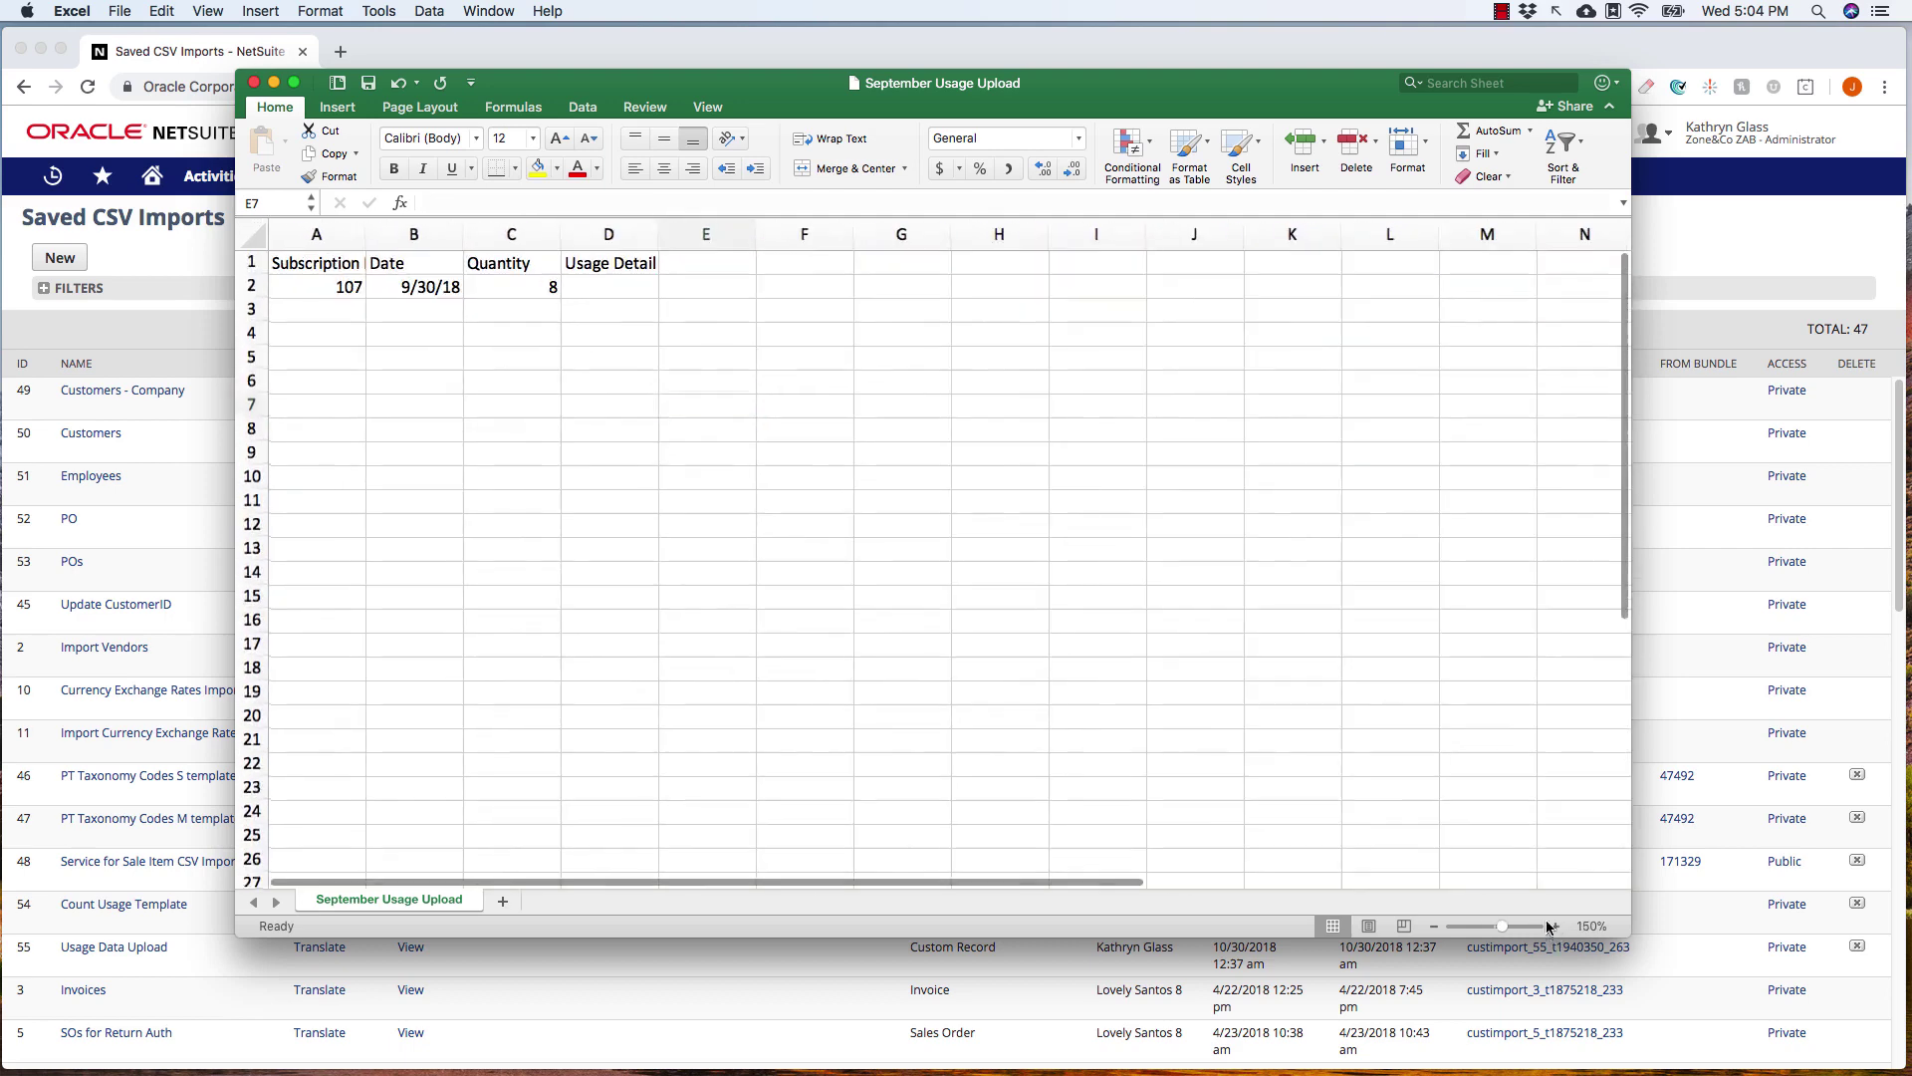
{"action": "left_click", "coordinate": [316, 263]}
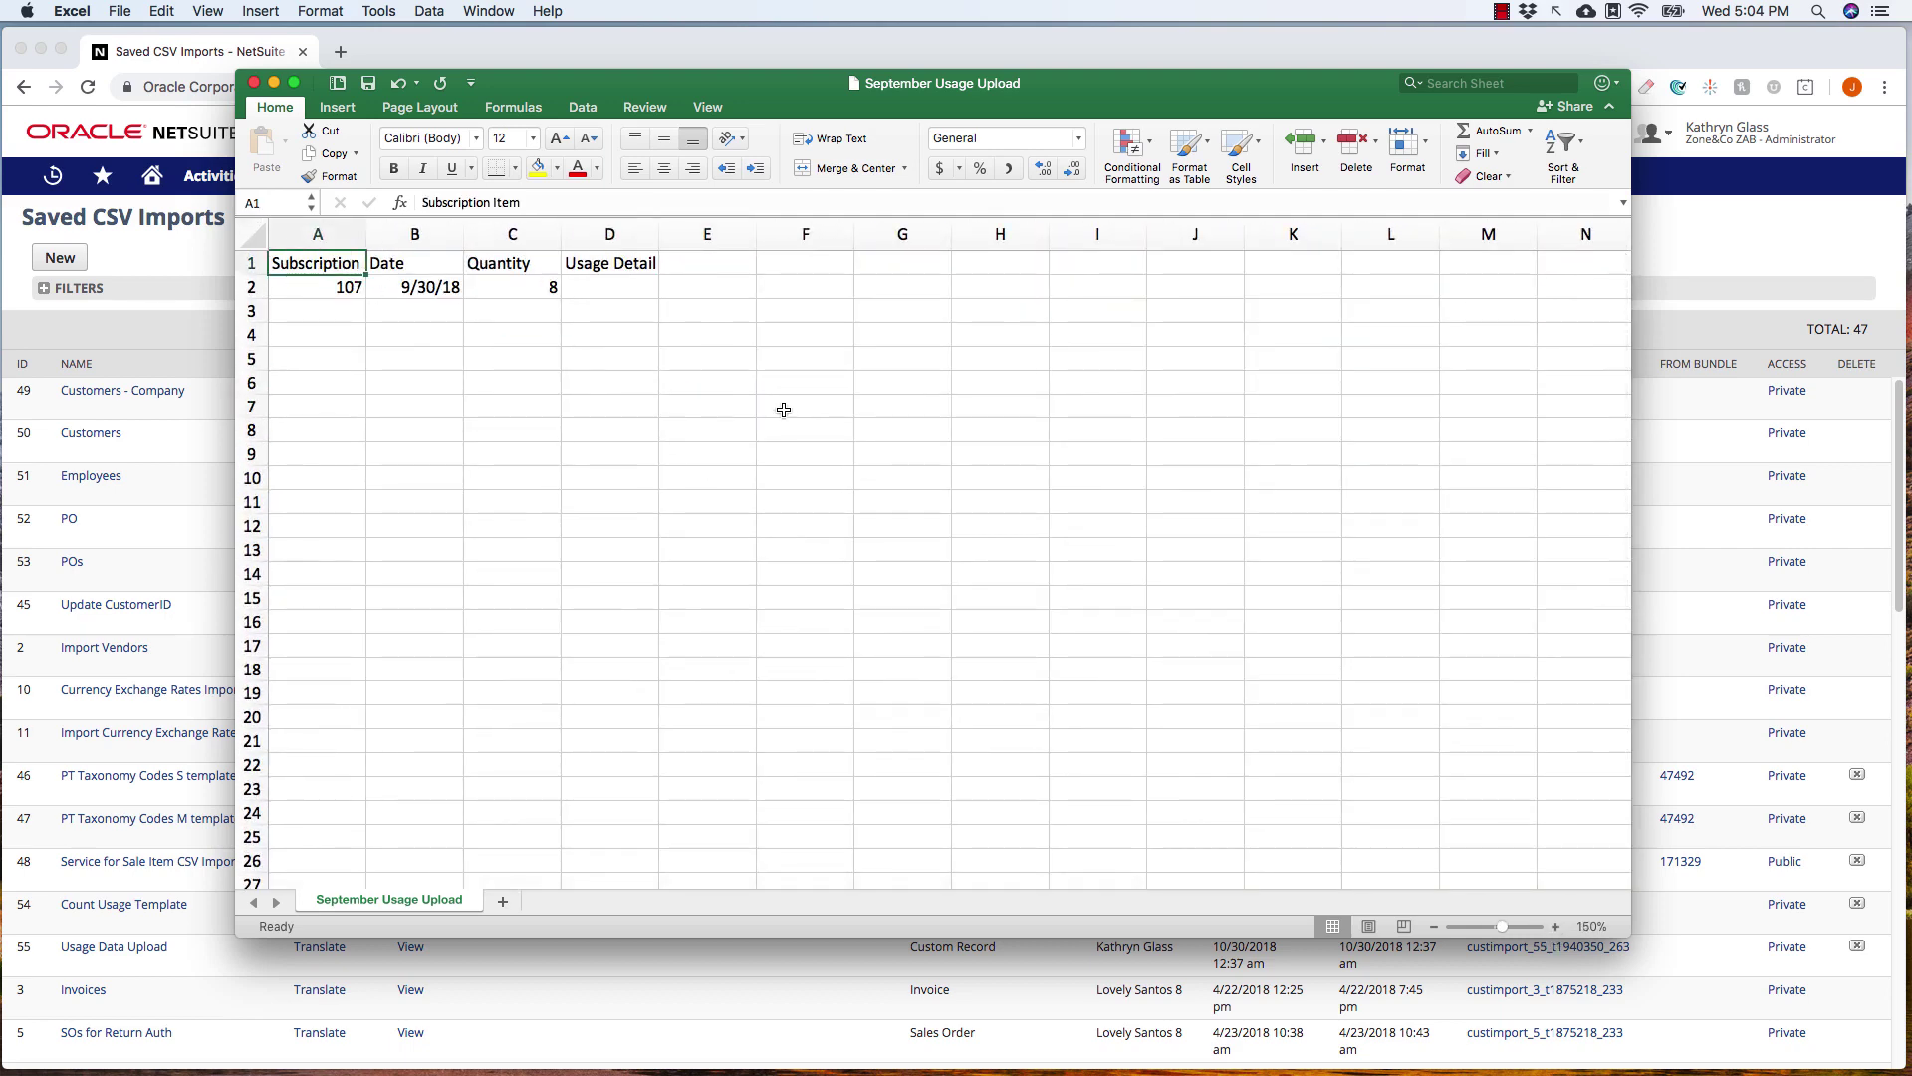
{"action": "double_click", "coordinate": [365, 234]}
- Check the usage row: subscription item 107, date 9/30/18, quantity 8, empty Usage Detail
{"action": "left_click", "coordinate": [377, 287]}
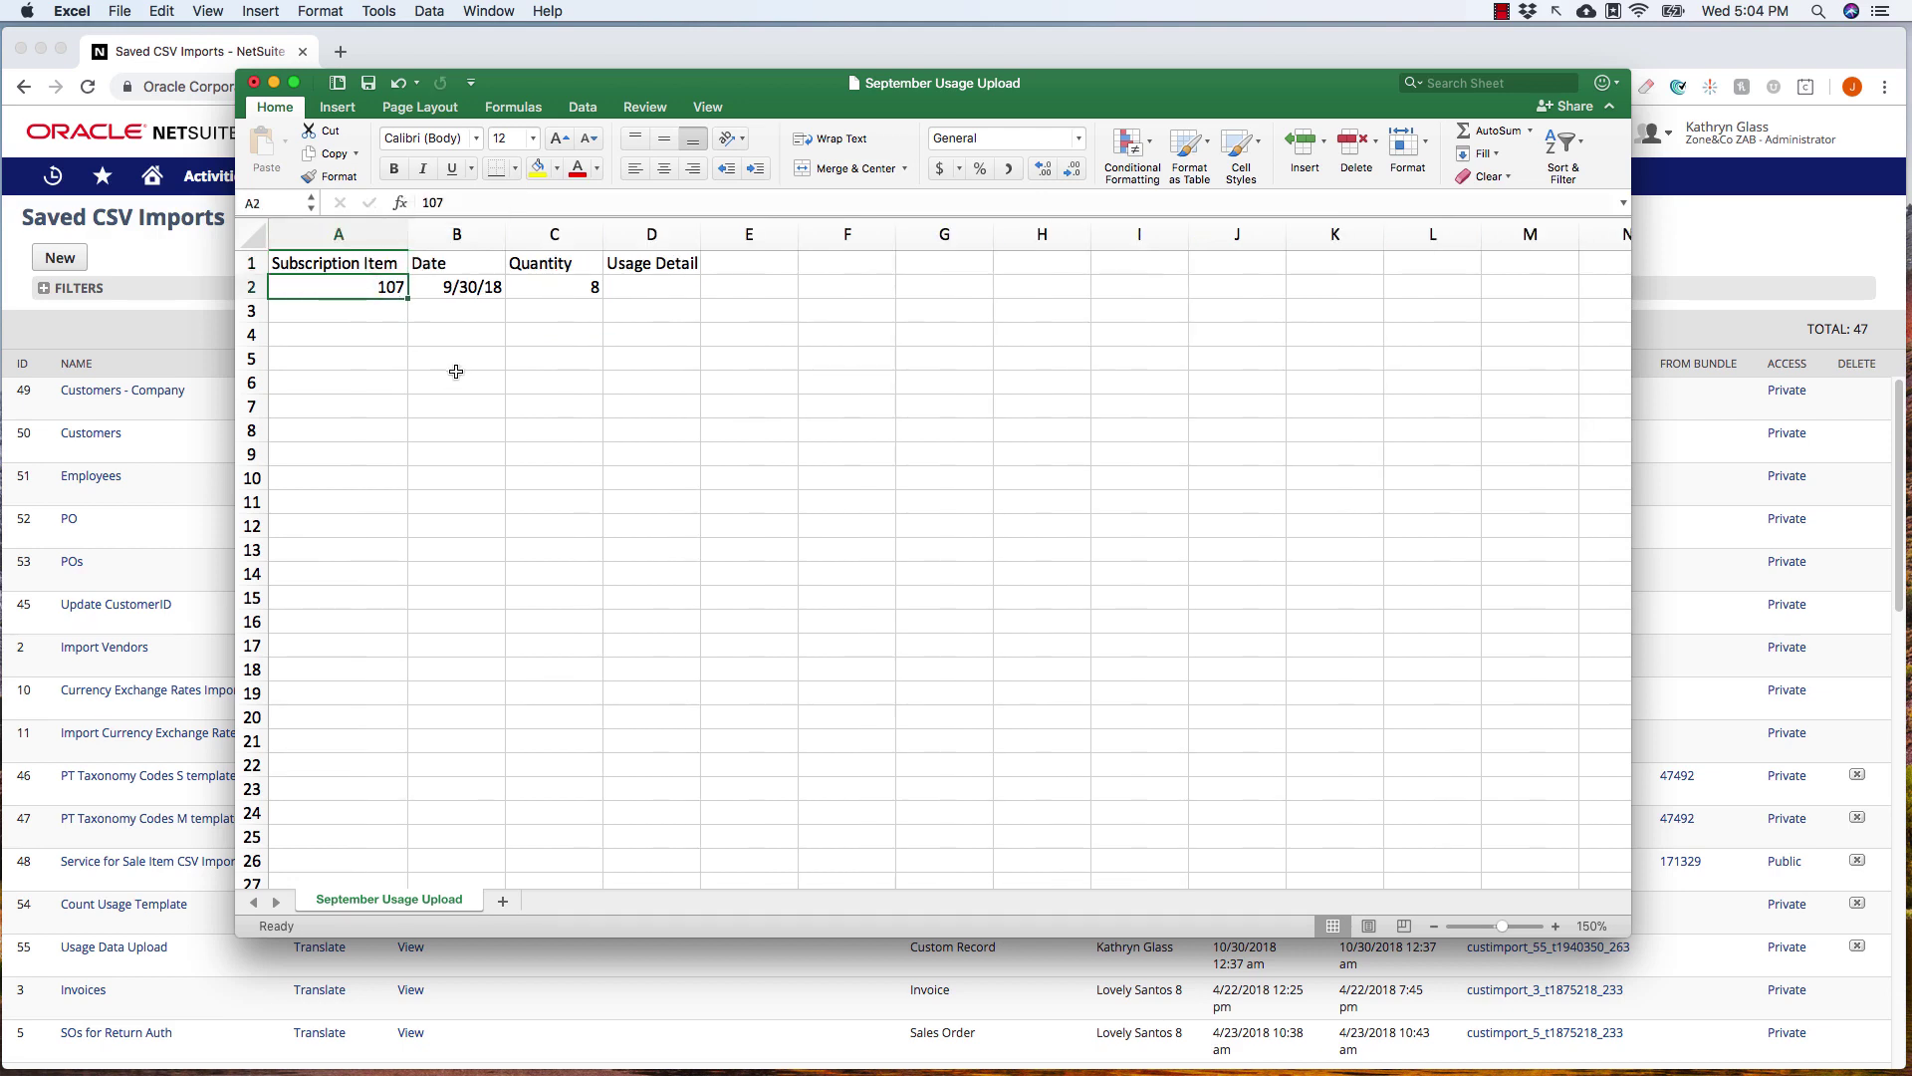
{"action": "left_click", "coordinate": [464, 264]}
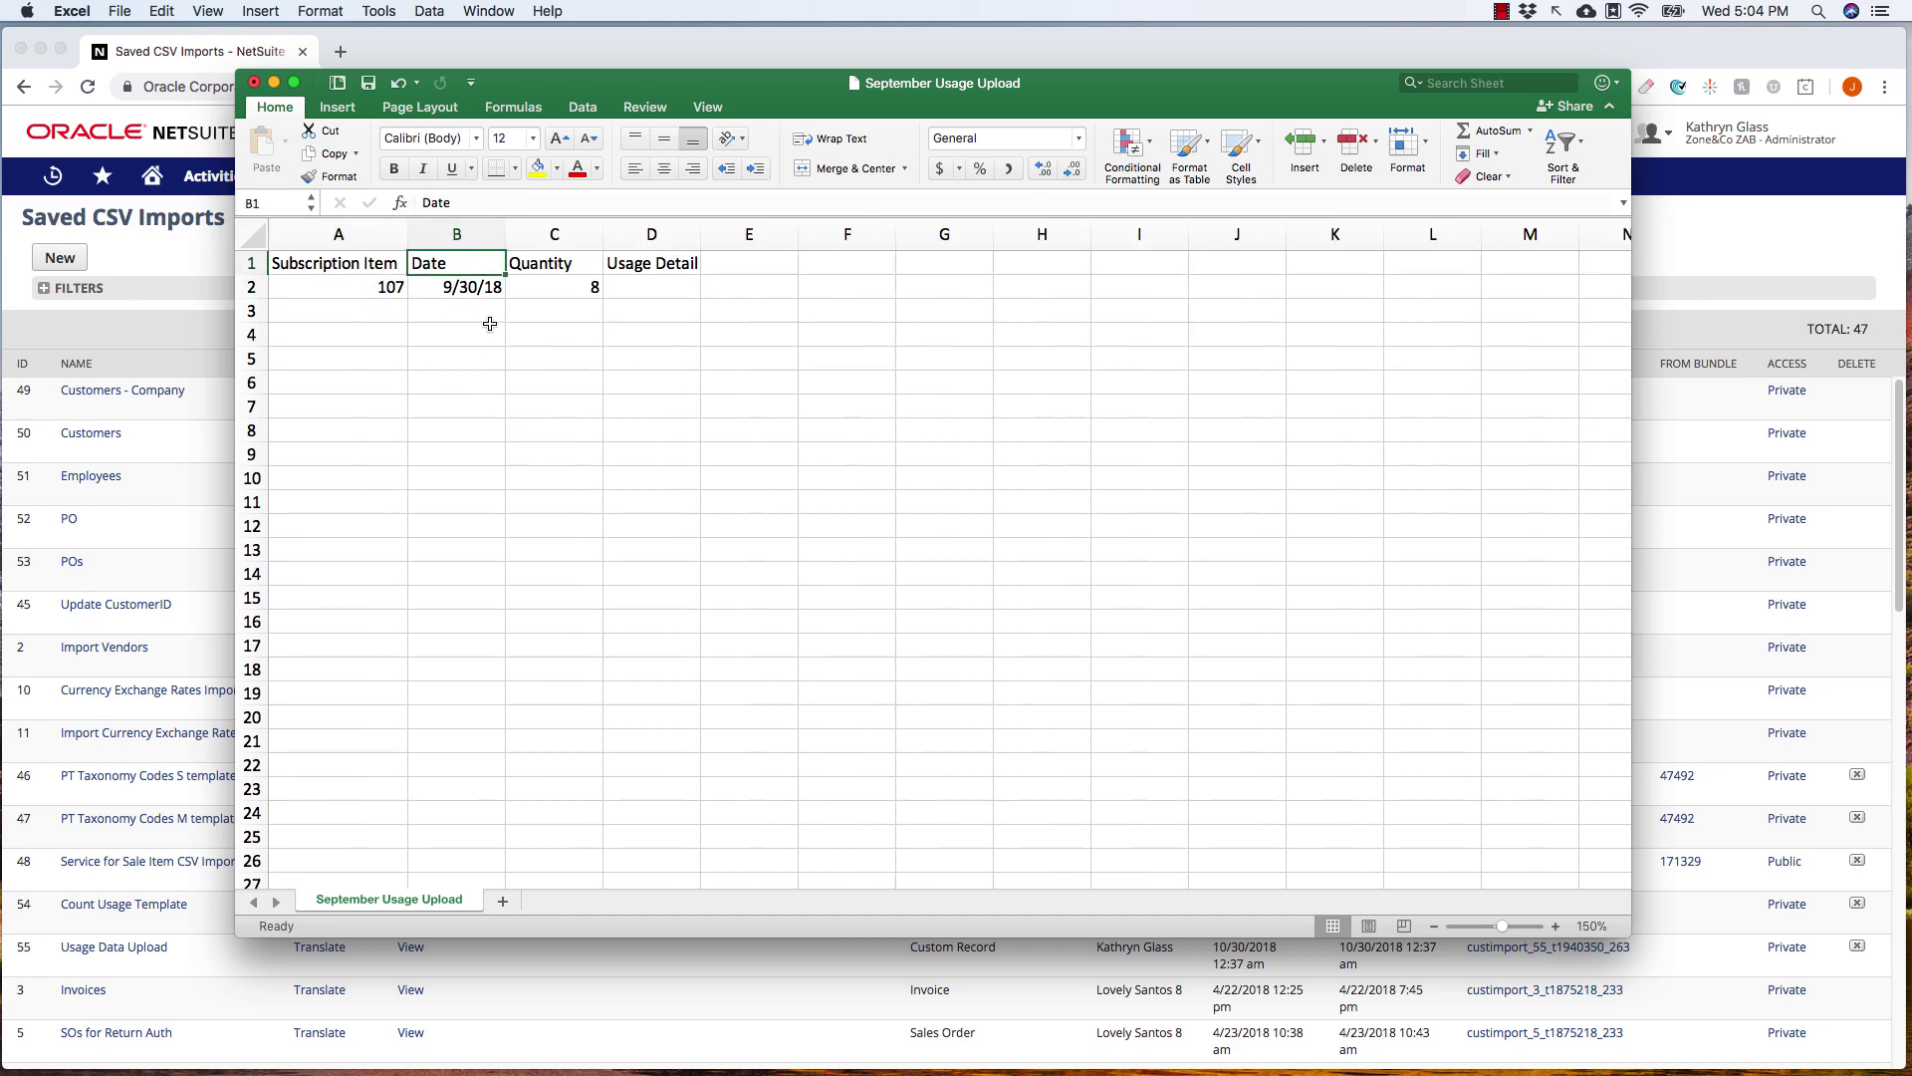
{"action": "left_click", "coordinate": [463, 290]}
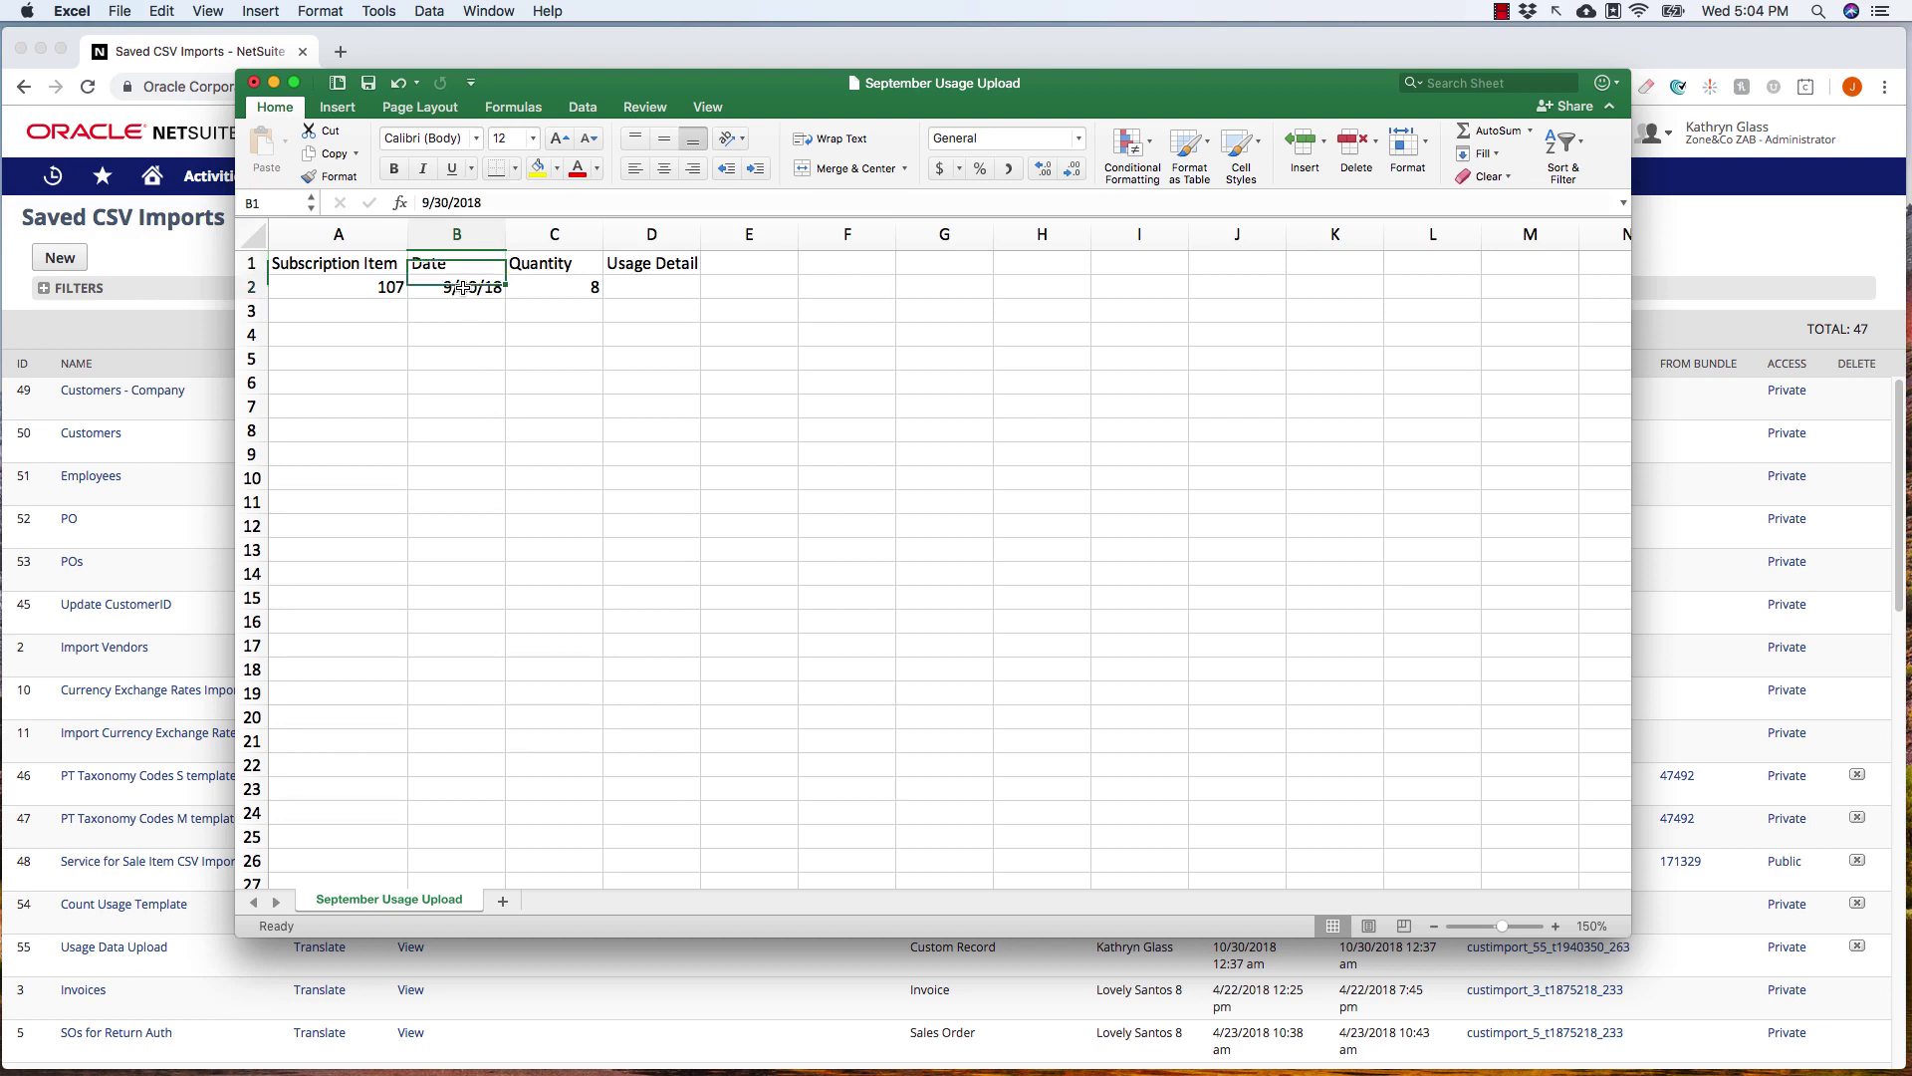
{"action": "left_click", "coordinate": [558, 265]}
{"action": "left_click", "coordinate": [581, 290]}
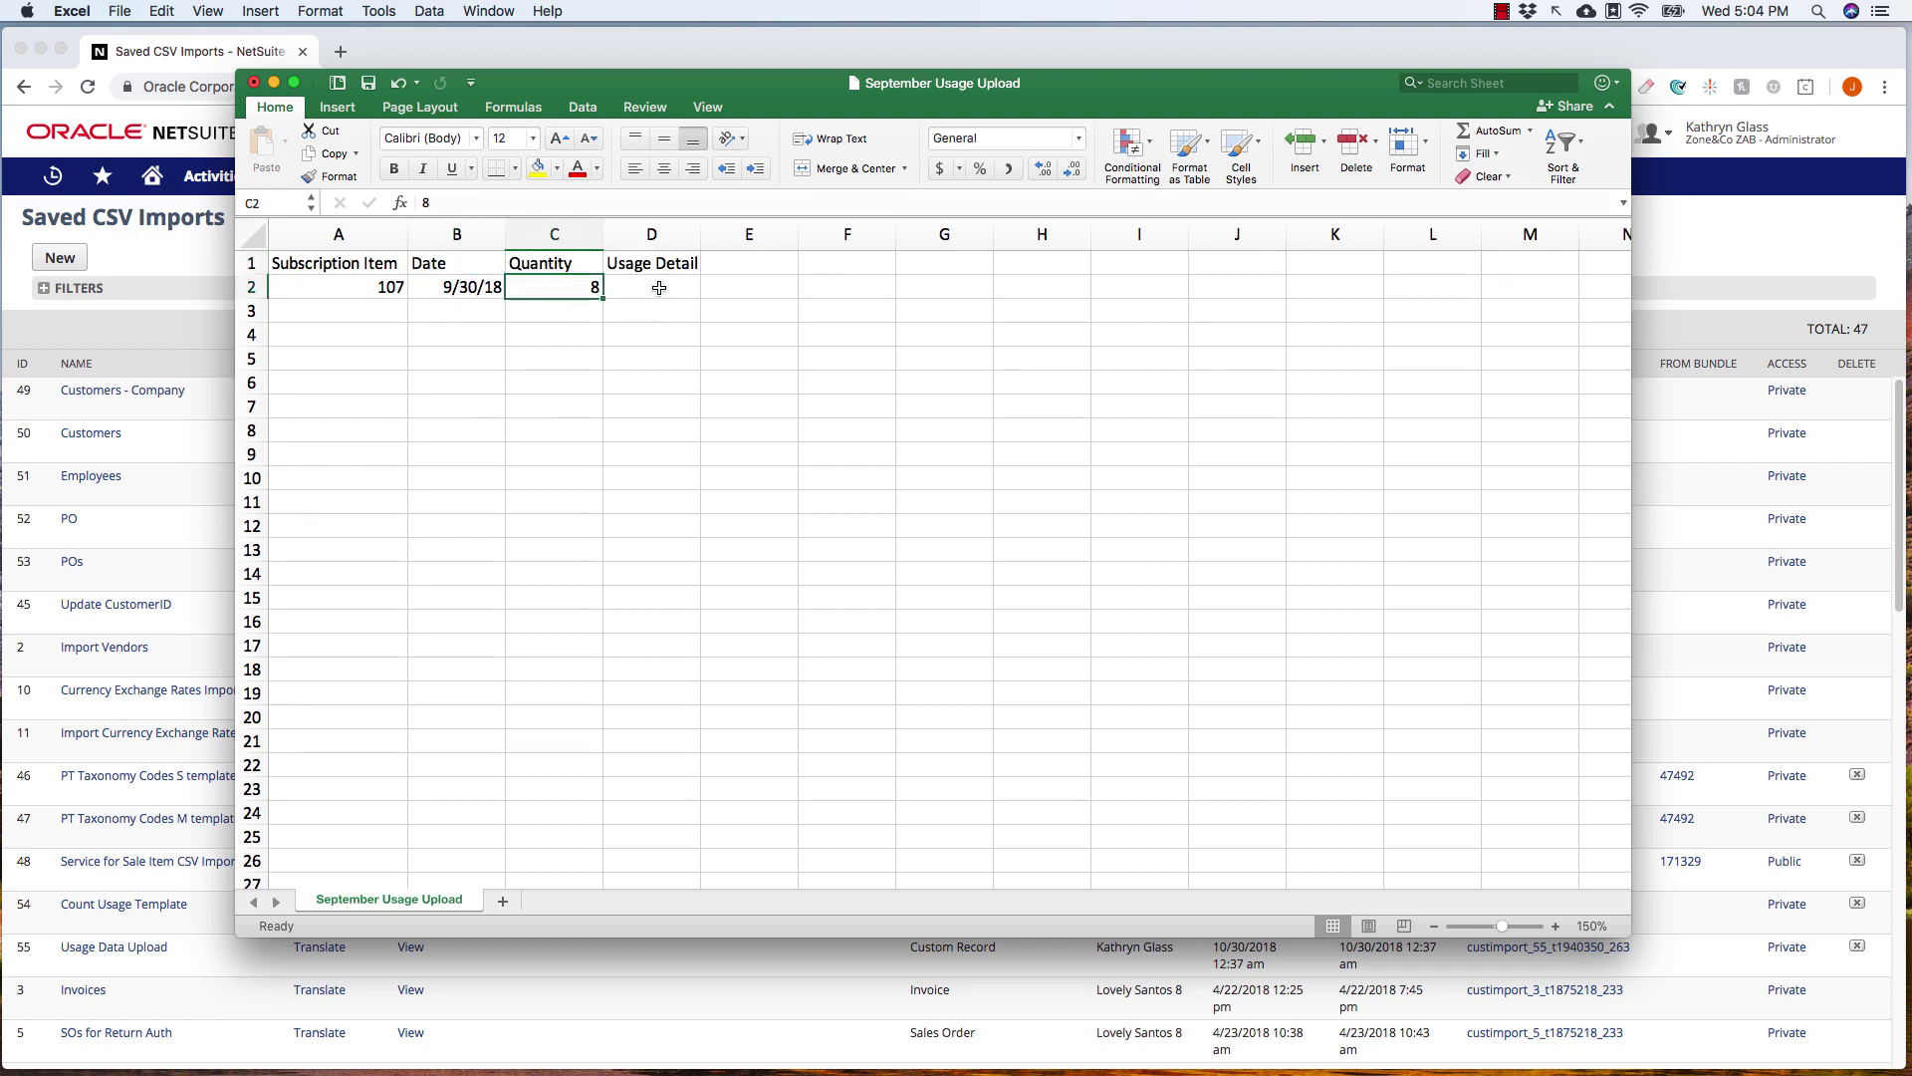
{"action": "left_click", "coordinate": [657, 265]}
{"action": "left_click", "coordinate": [657, 290]}
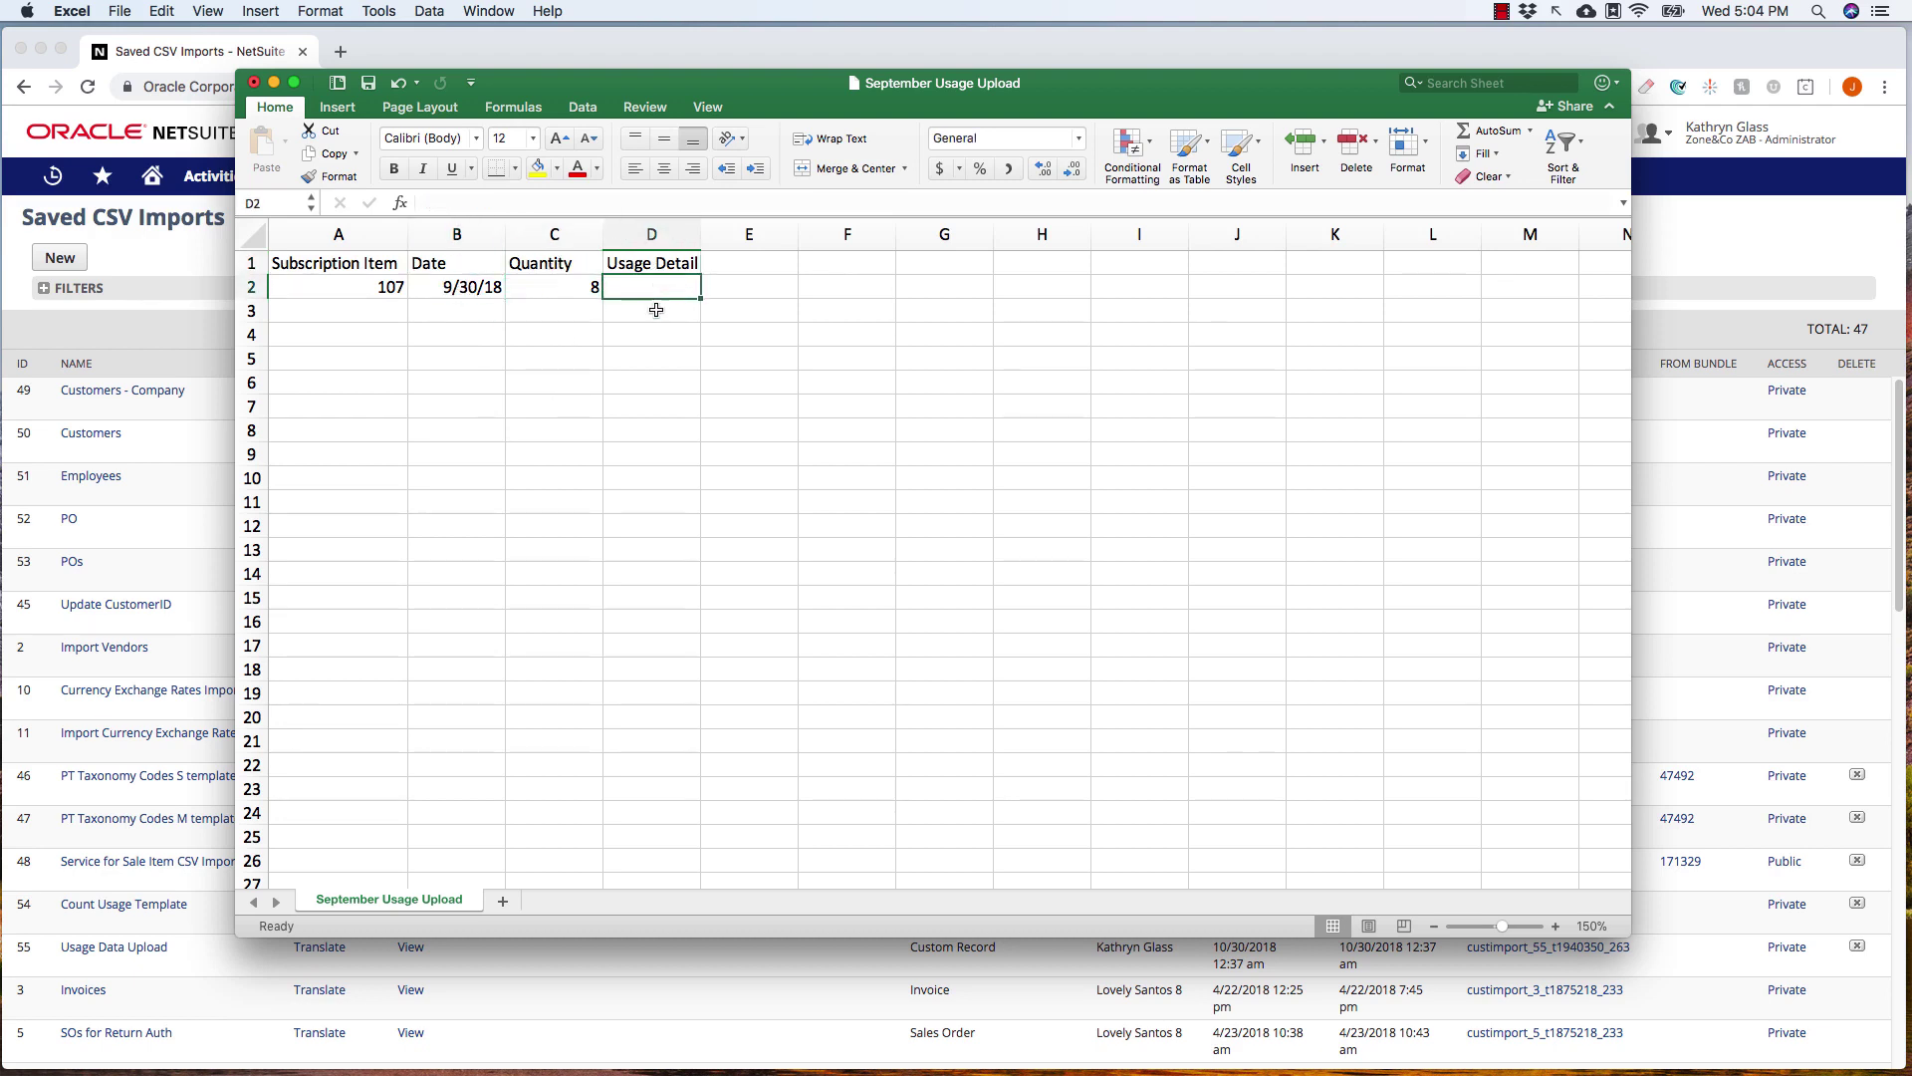
{"action": "left_click", "coordinate": [449, 289]}
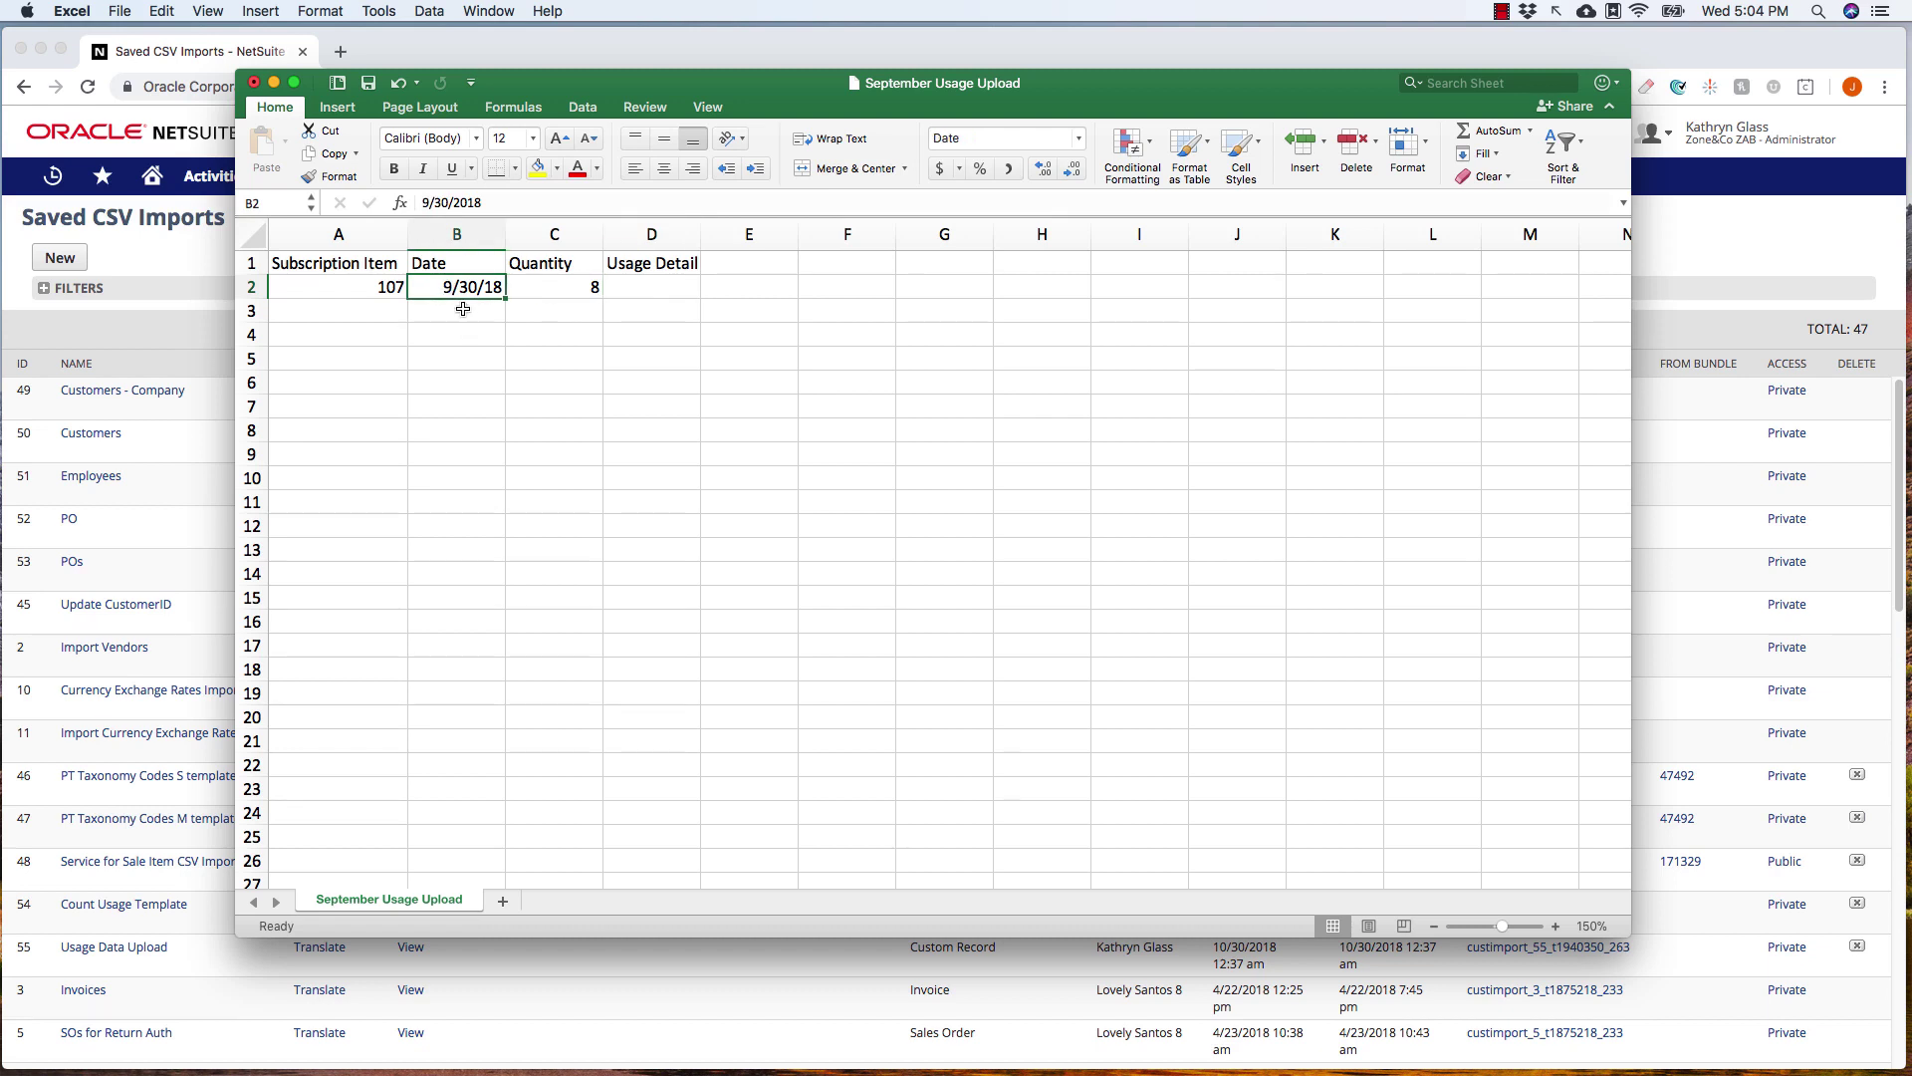
{"action": "left_click", "coordinate": [373, 288]}
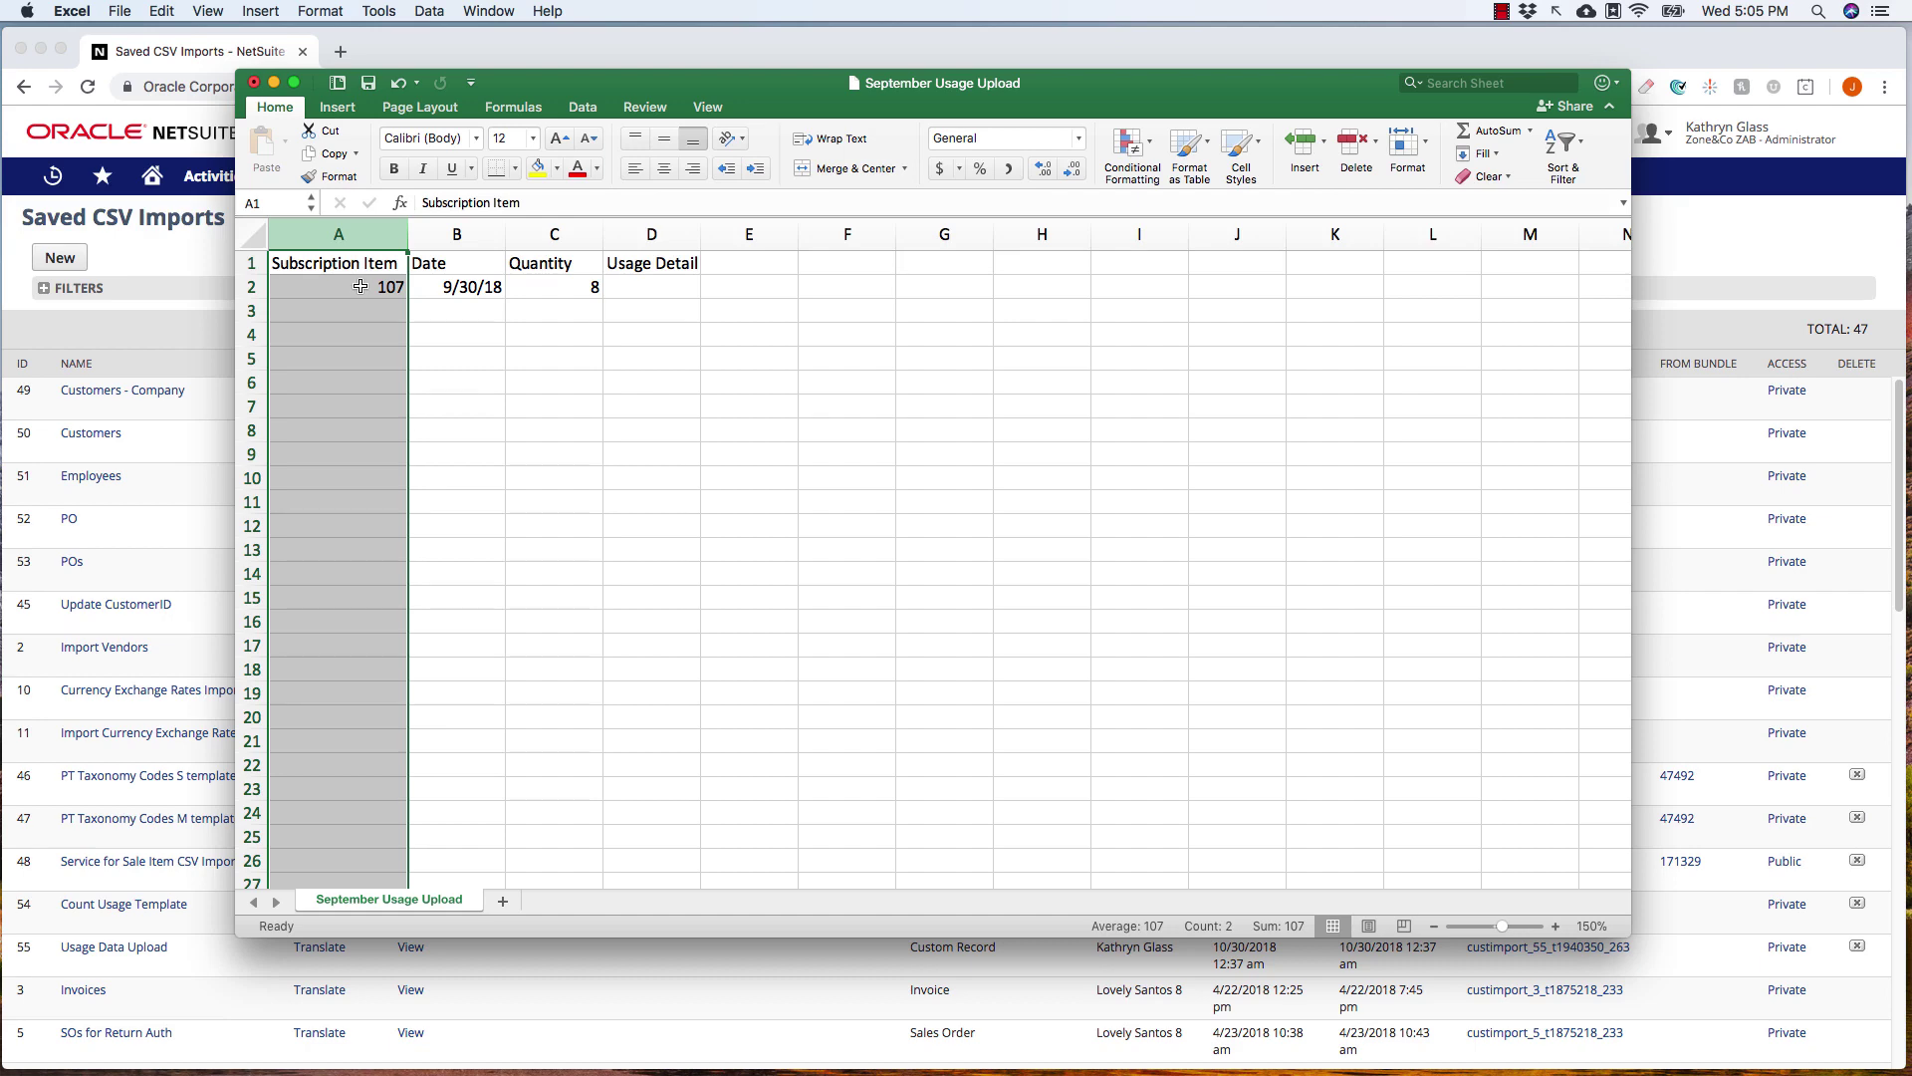
{"action": "left_click", "coordinate": [361, 286]}
- Hide Excel, open the Usage Data Upload import, and select the September Usage Upload file
{"action": "key", "text": "super+w"}
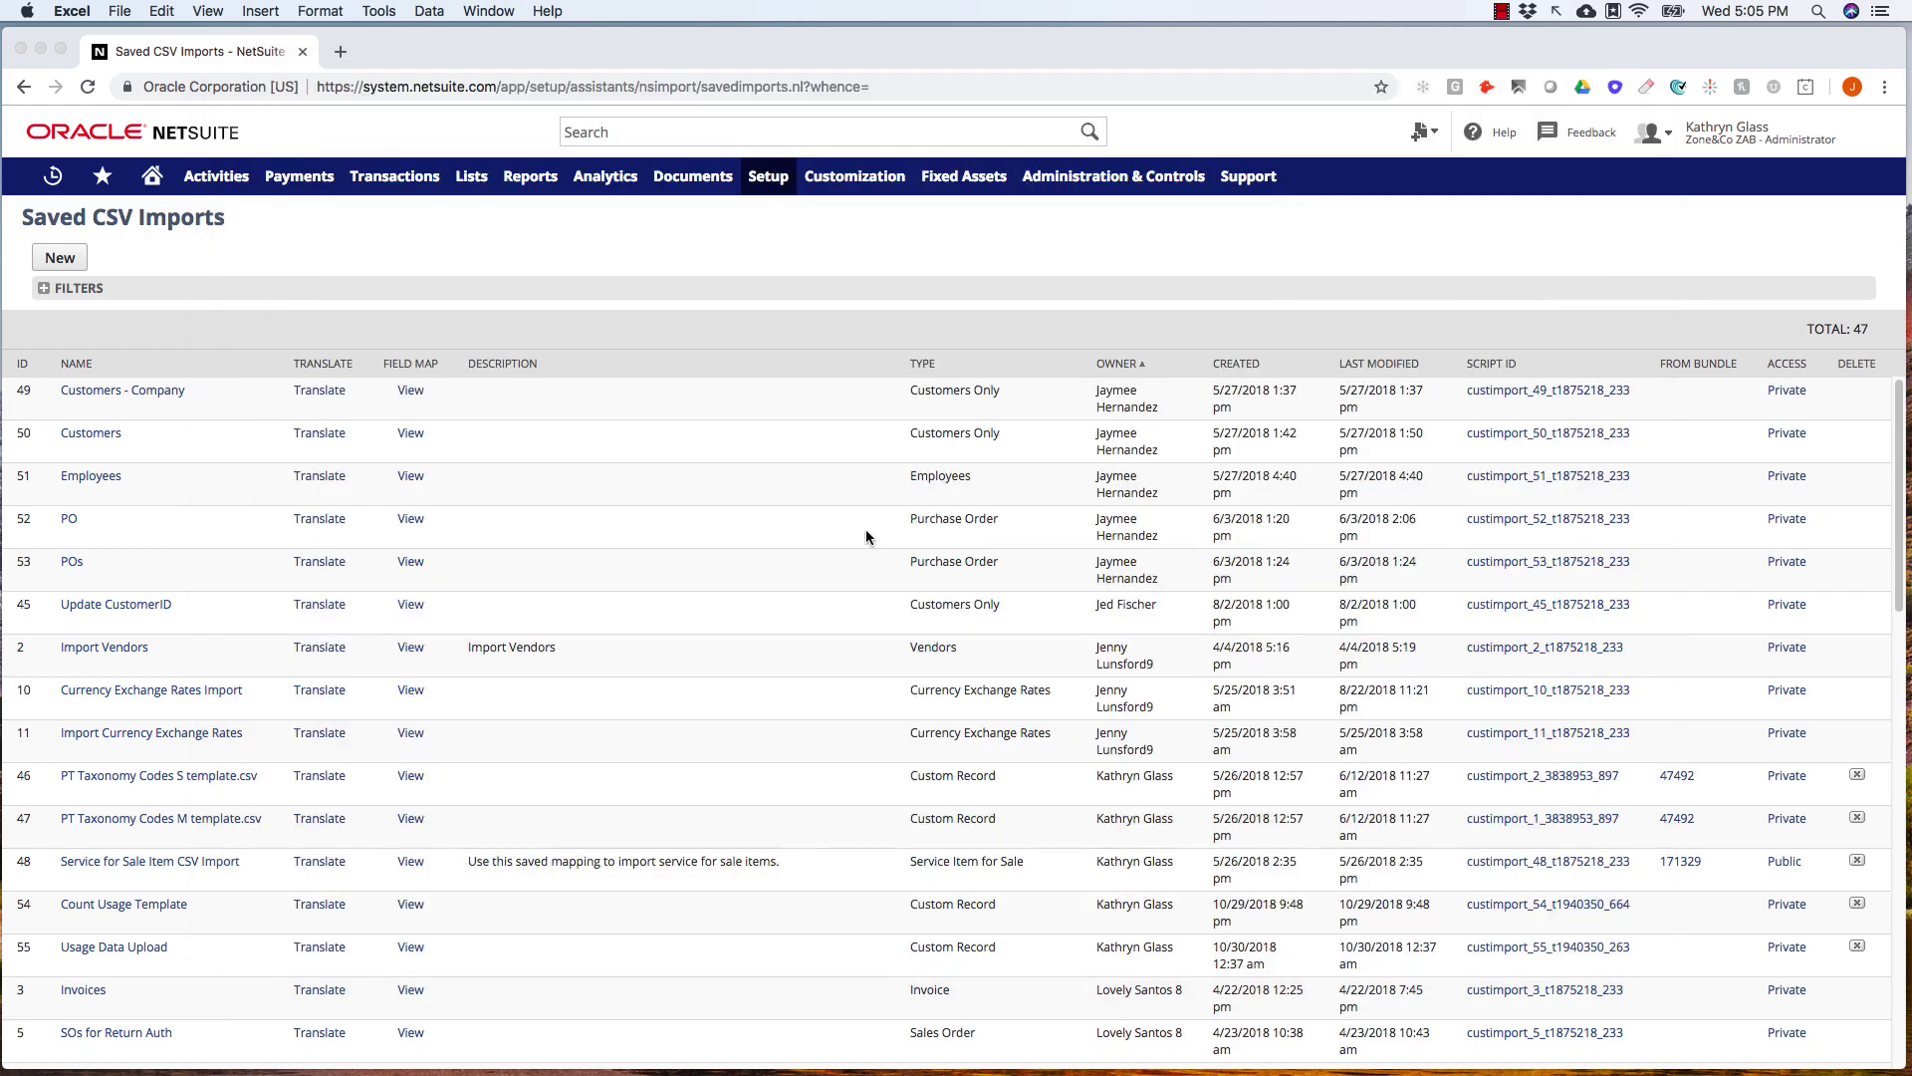
{"action": "scroll", "coordinate": [116, 896], "scroll_direction": "down", "scroll_amount": 1}
{"action": "left_click", "coordinate": [121, 901]}
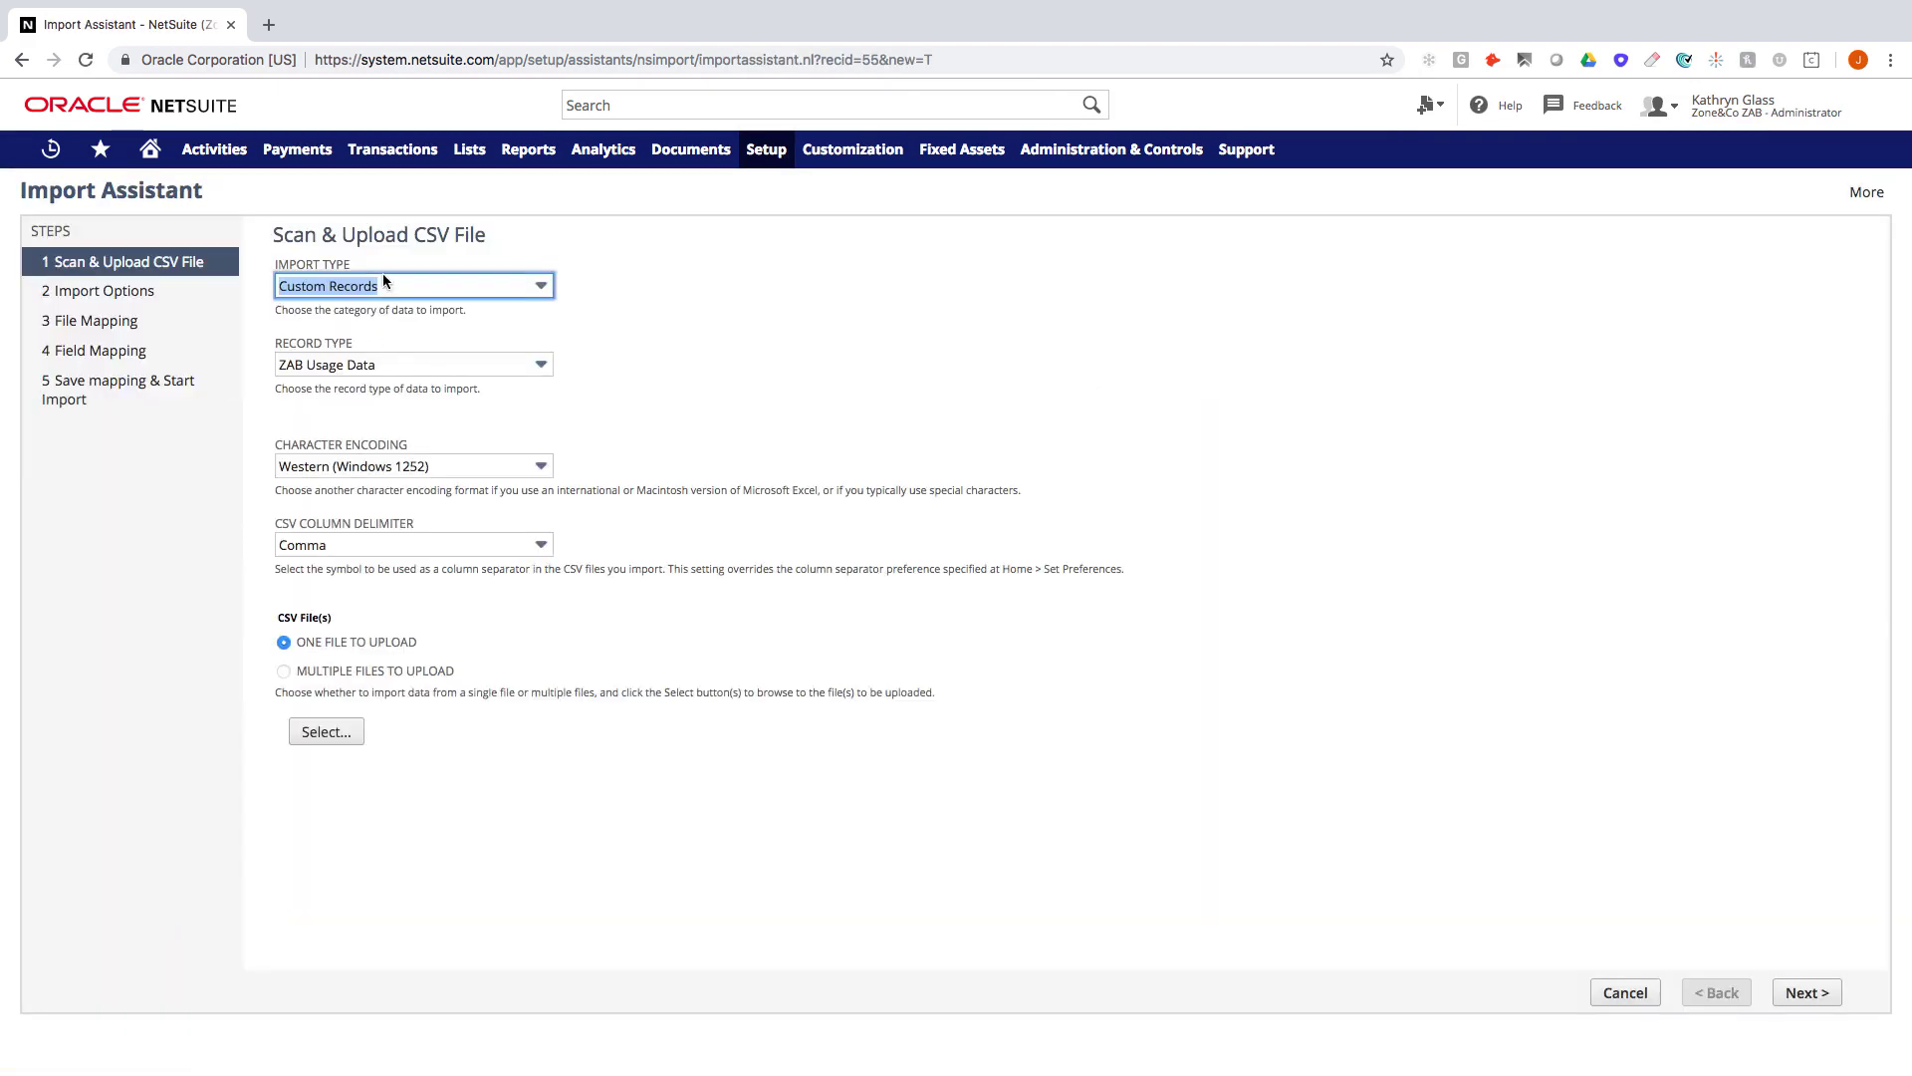
{"action": "left_click", "coordinate": [338, 734]}
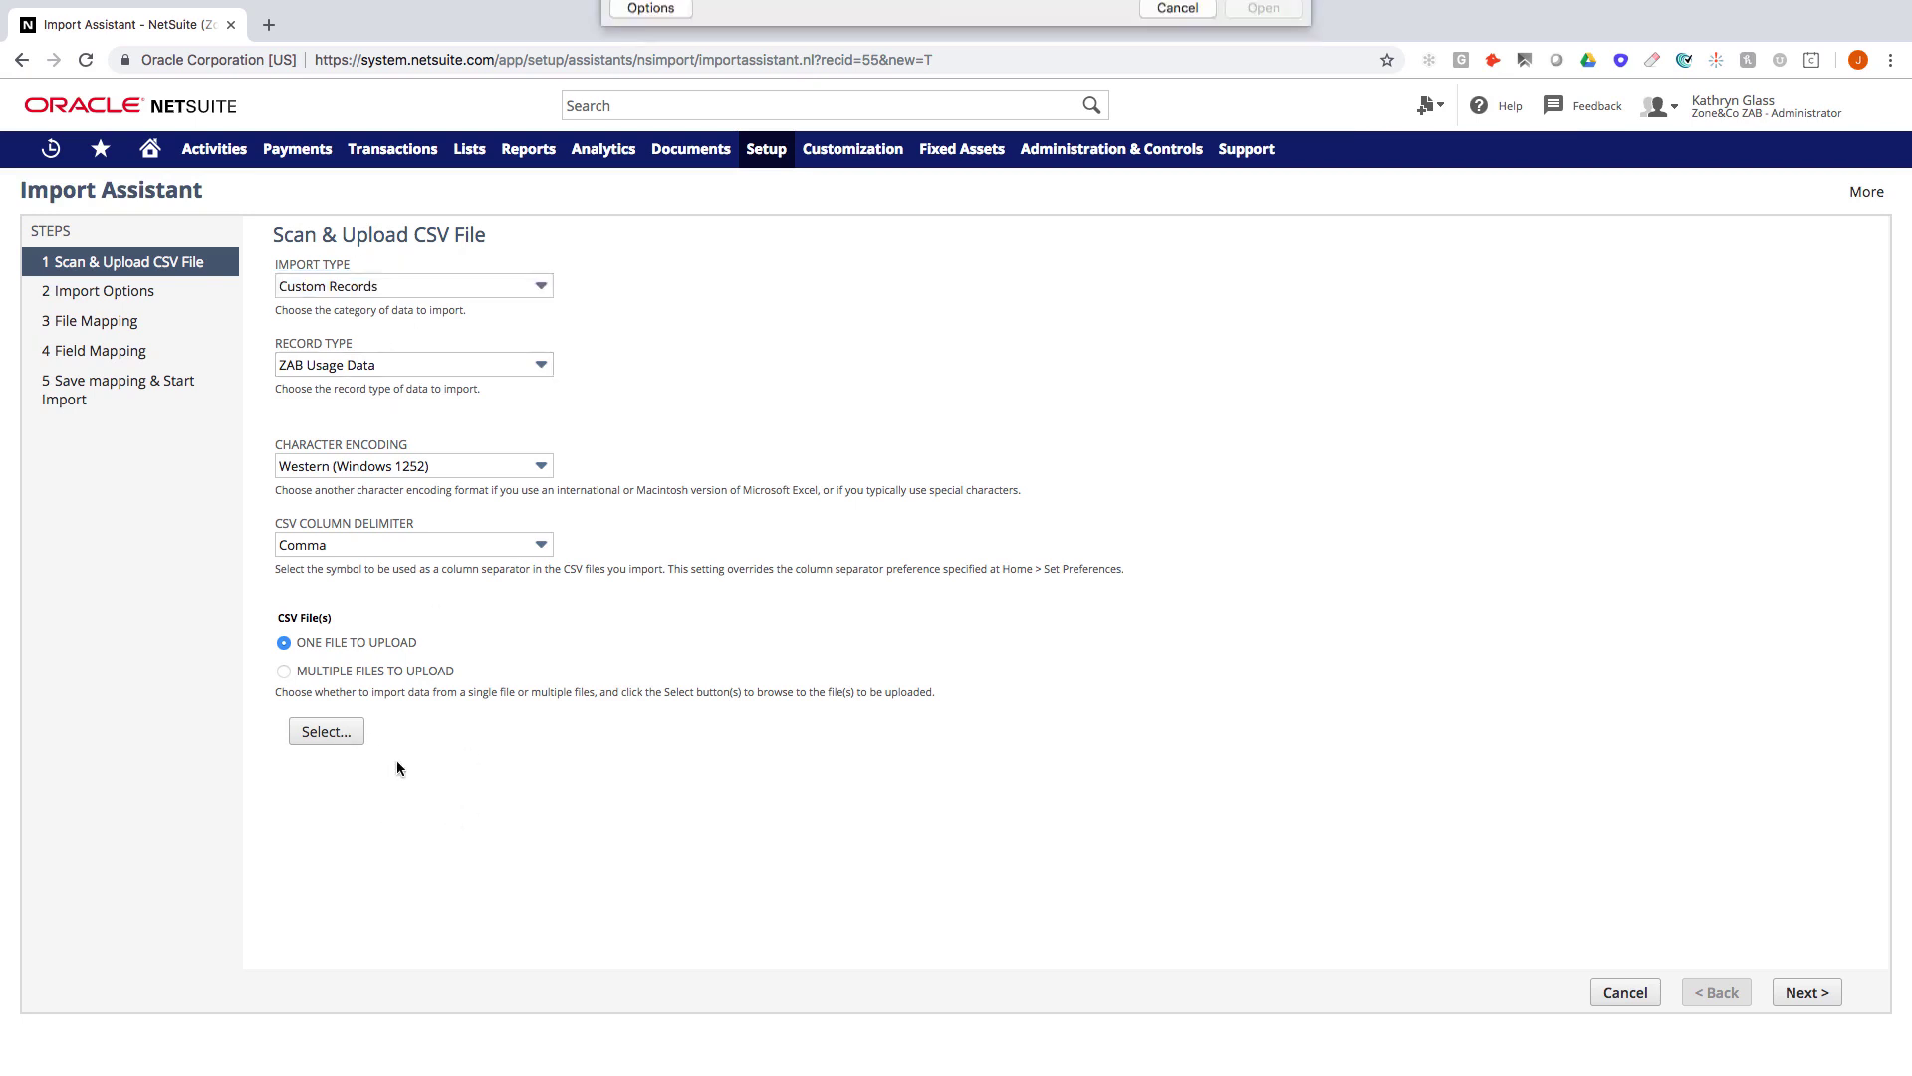
{"action": "left_click", "coordinate": [839, 76]}
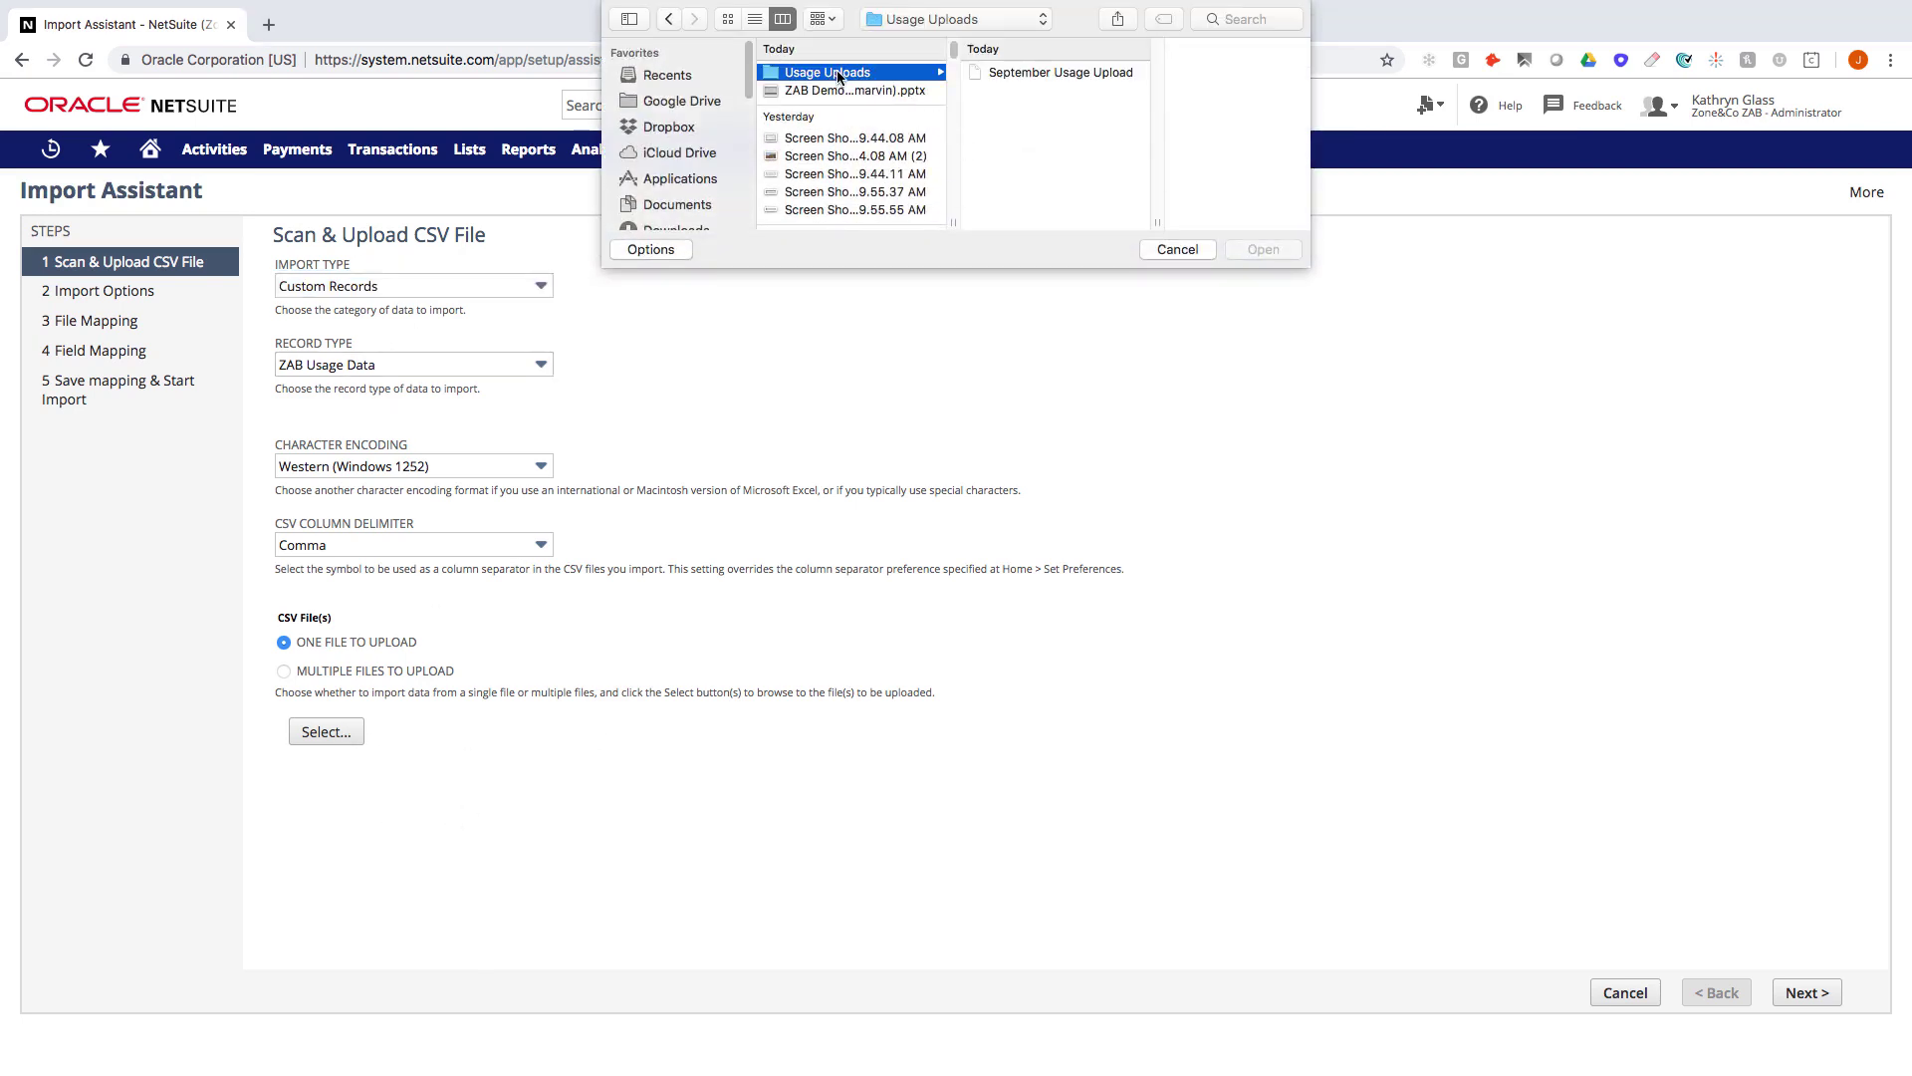
{"action": "left_click", "coordinate": [1028, 78]}
{"action": "left_click", "coordinate": [1379, 389]}
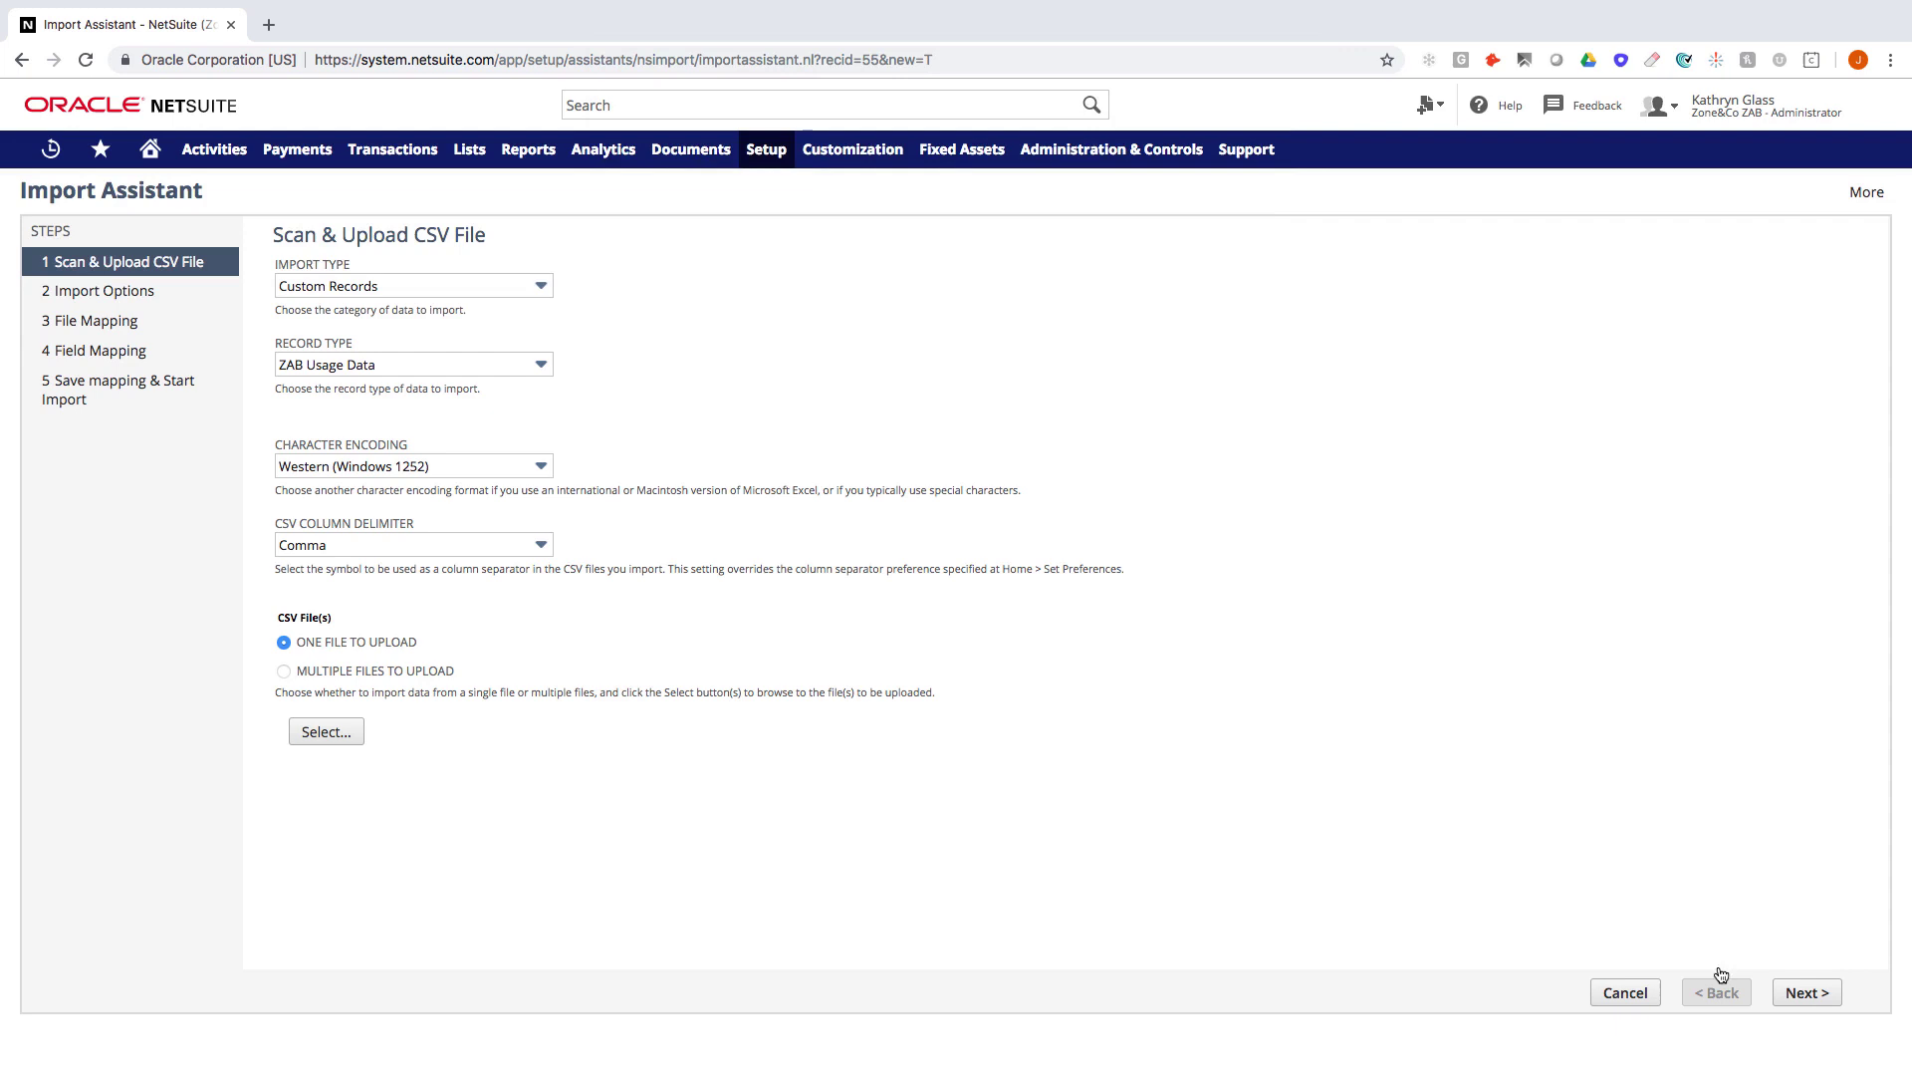
- Step through the import pages and run the import without saving the mapping
{"action": "left_click", "coordinate": [1807, 992]}
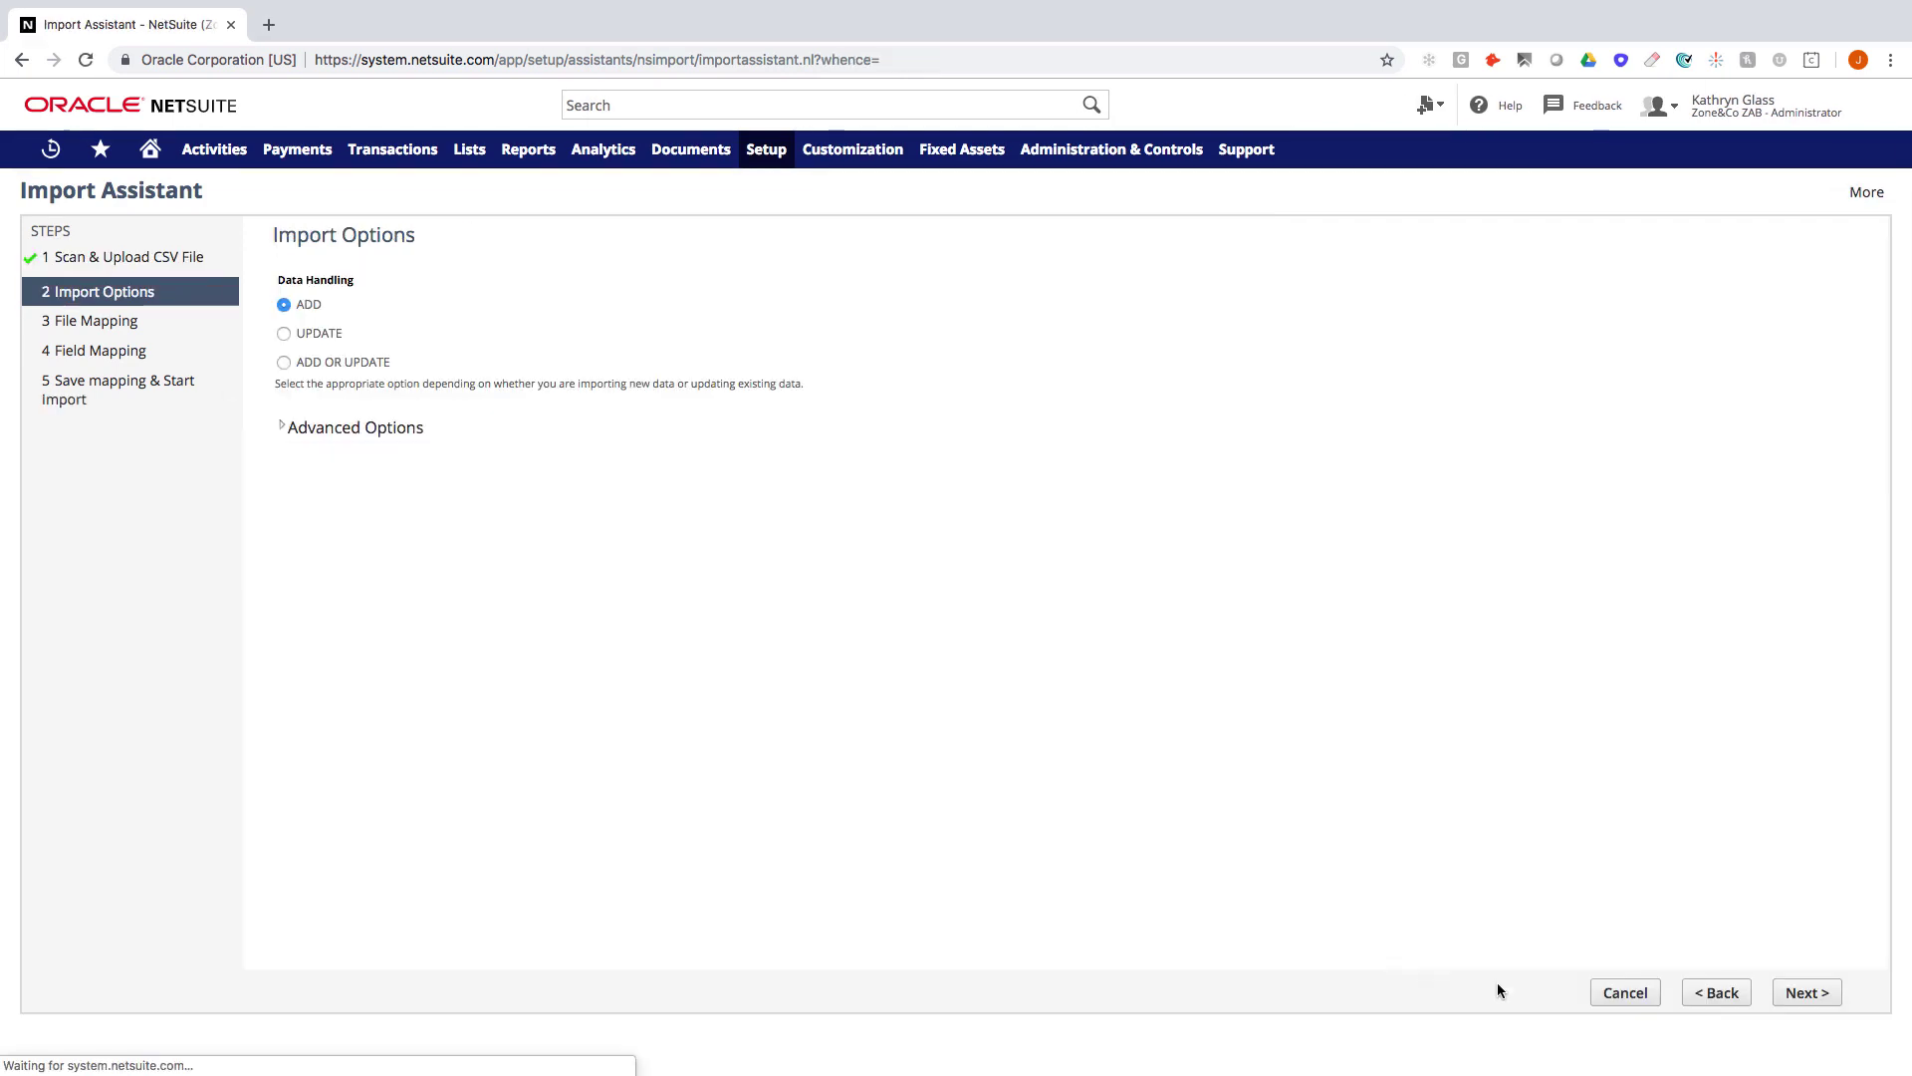
{"action": "left_click", "coordinate": [1805, 992]}
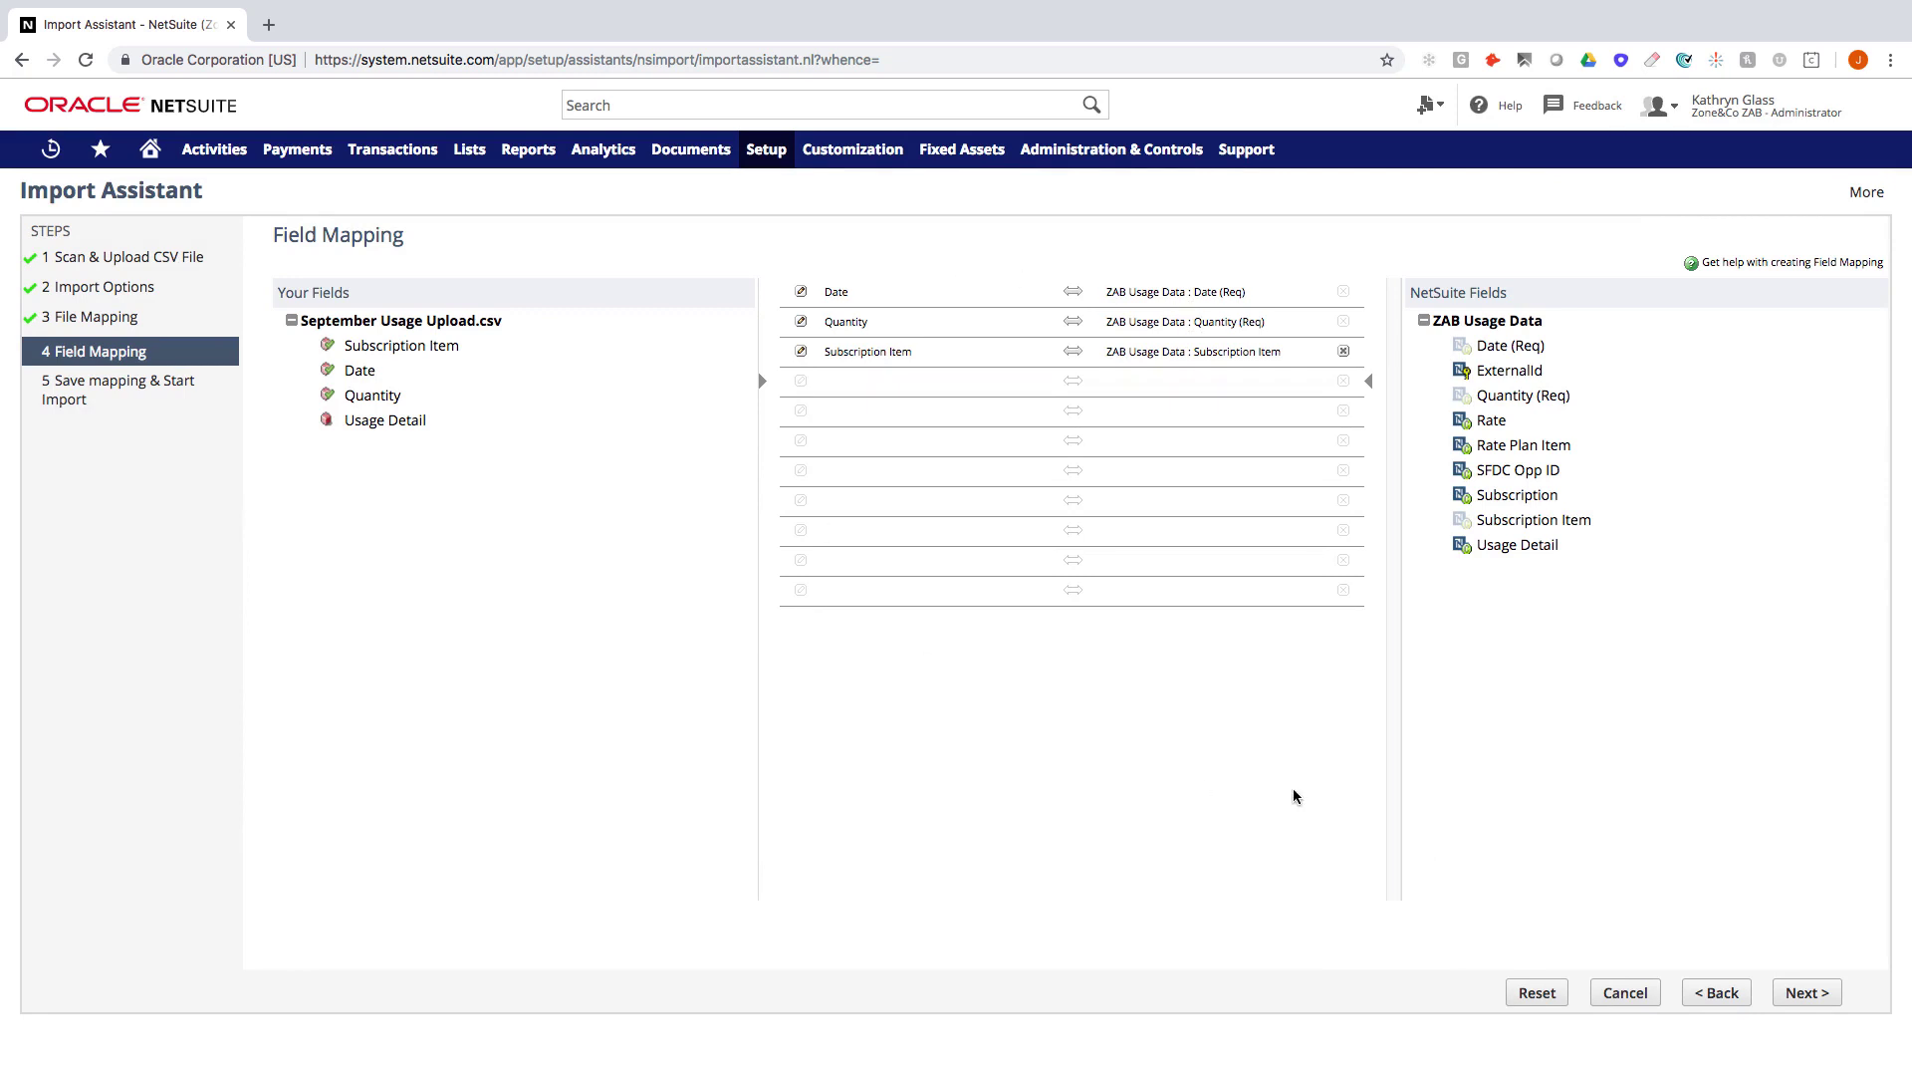
{"action": "left_click", "coordinate": [1805, 992]}
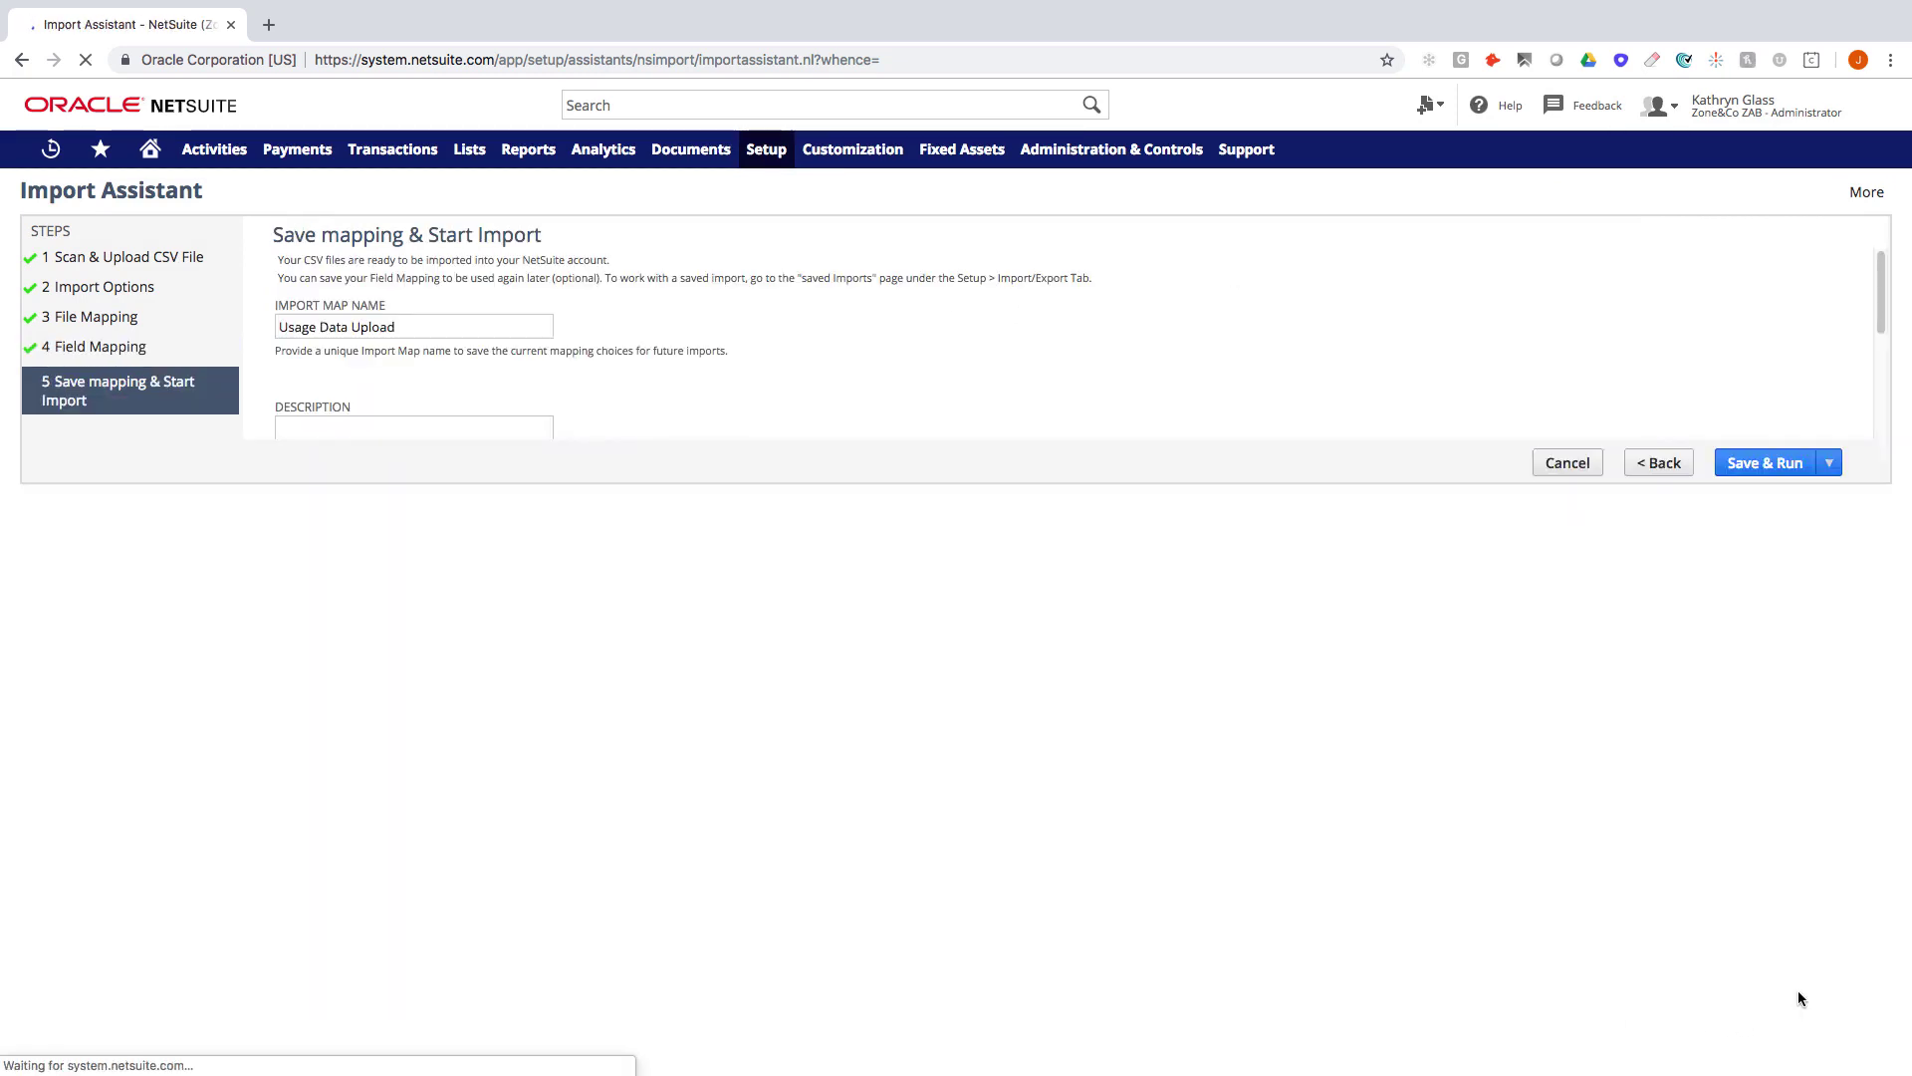
{"action": "mouse_move", "coordinate": [1830, 992]}
{"action": "left_click", "coordinate": [1717, 905]}
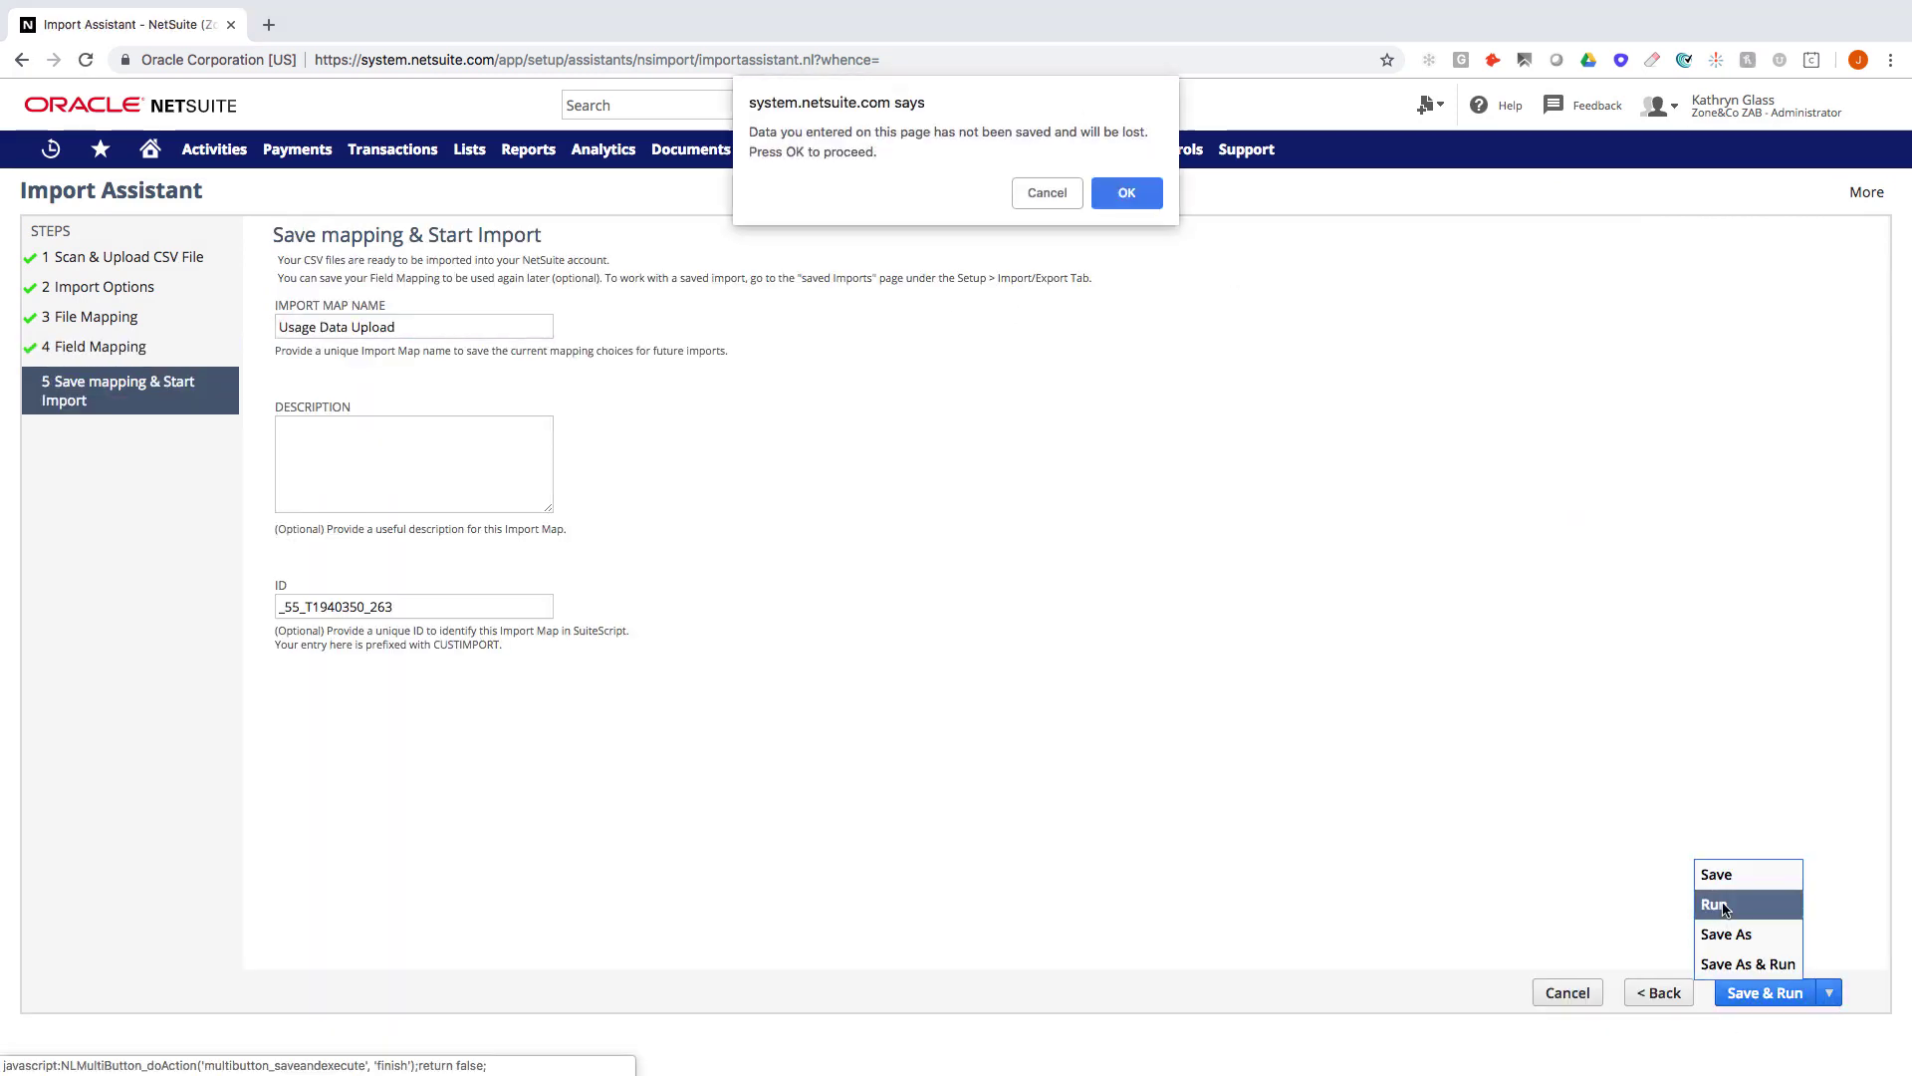
{"action": "left_click", "coordinate": [1127, 192]}
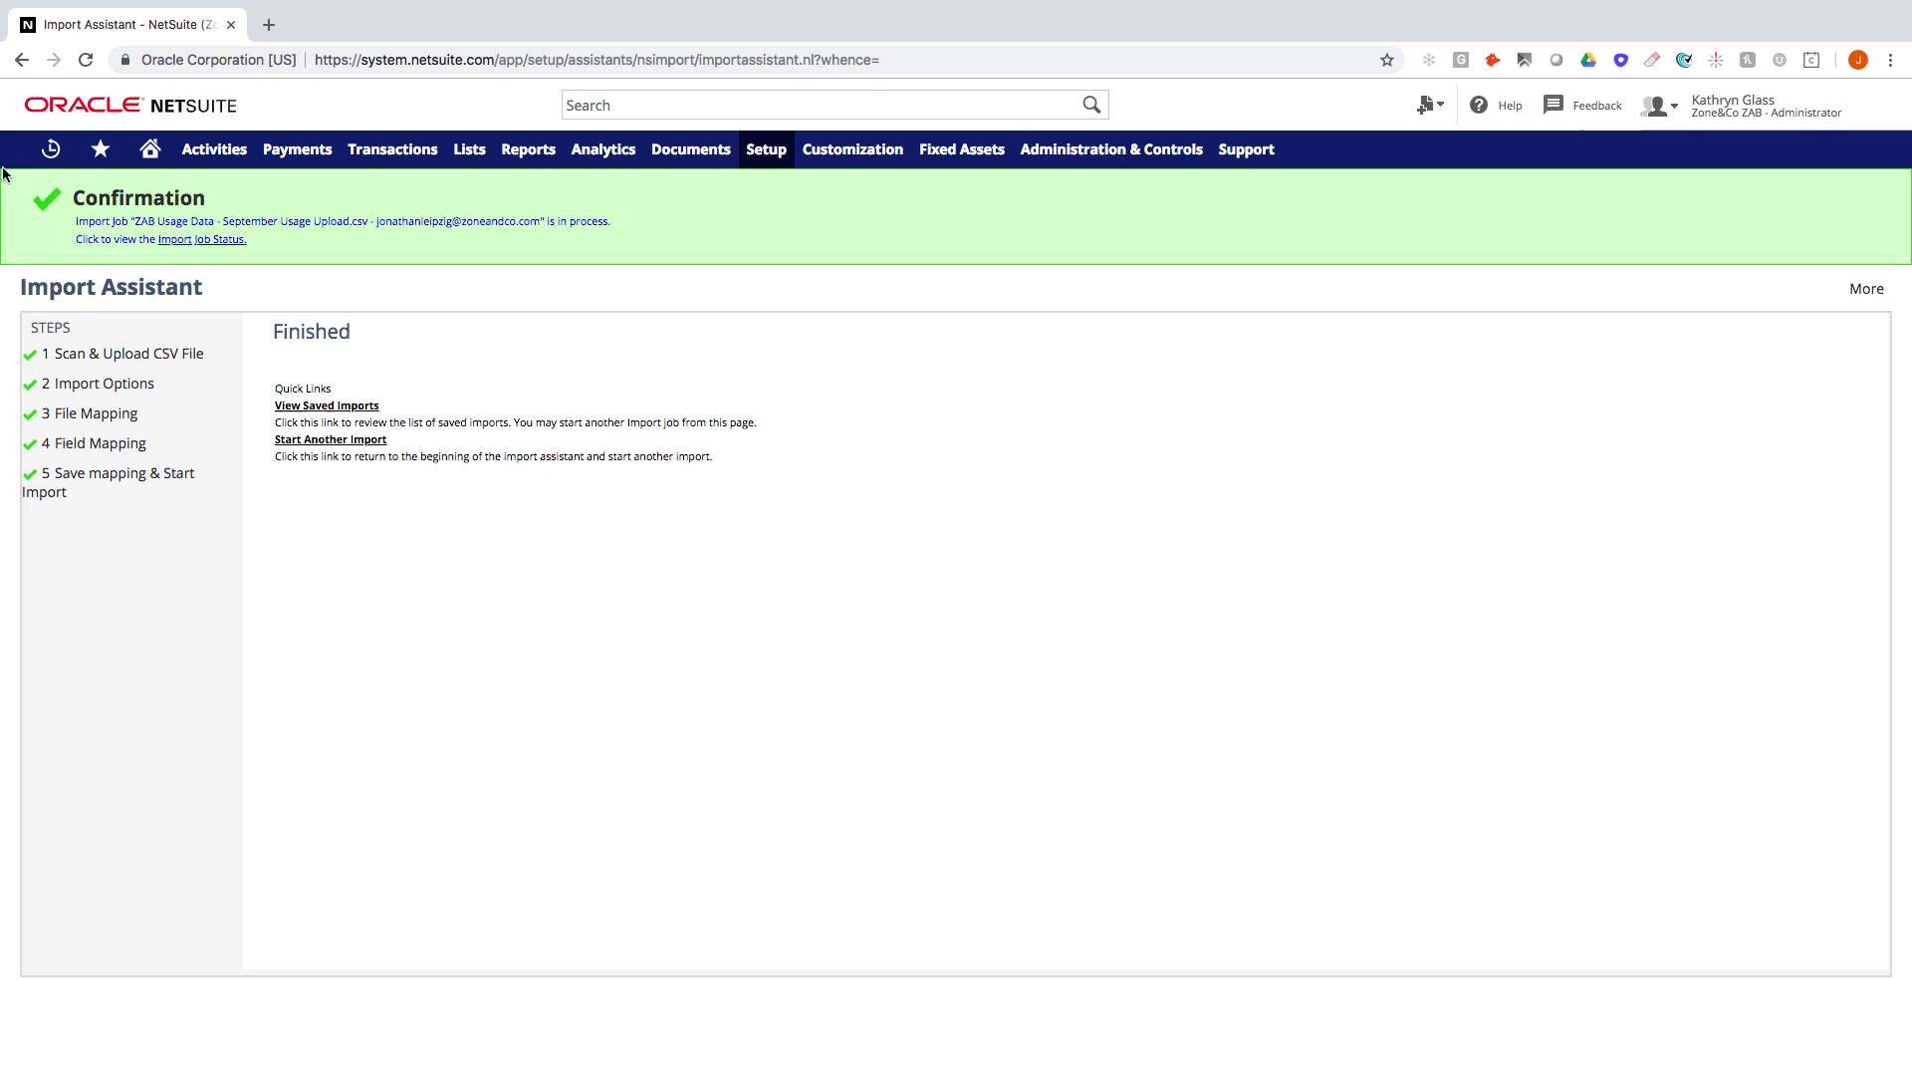
- On Consumption Usage, check the 9/30/2018 usage of 8 and September's 8 × 475 = 3,800 Pending Billing charge
{"action": "mouse_move", "coordinate": [55, 159]}
{"action": "left_click", "coordinate": [120, 227]}
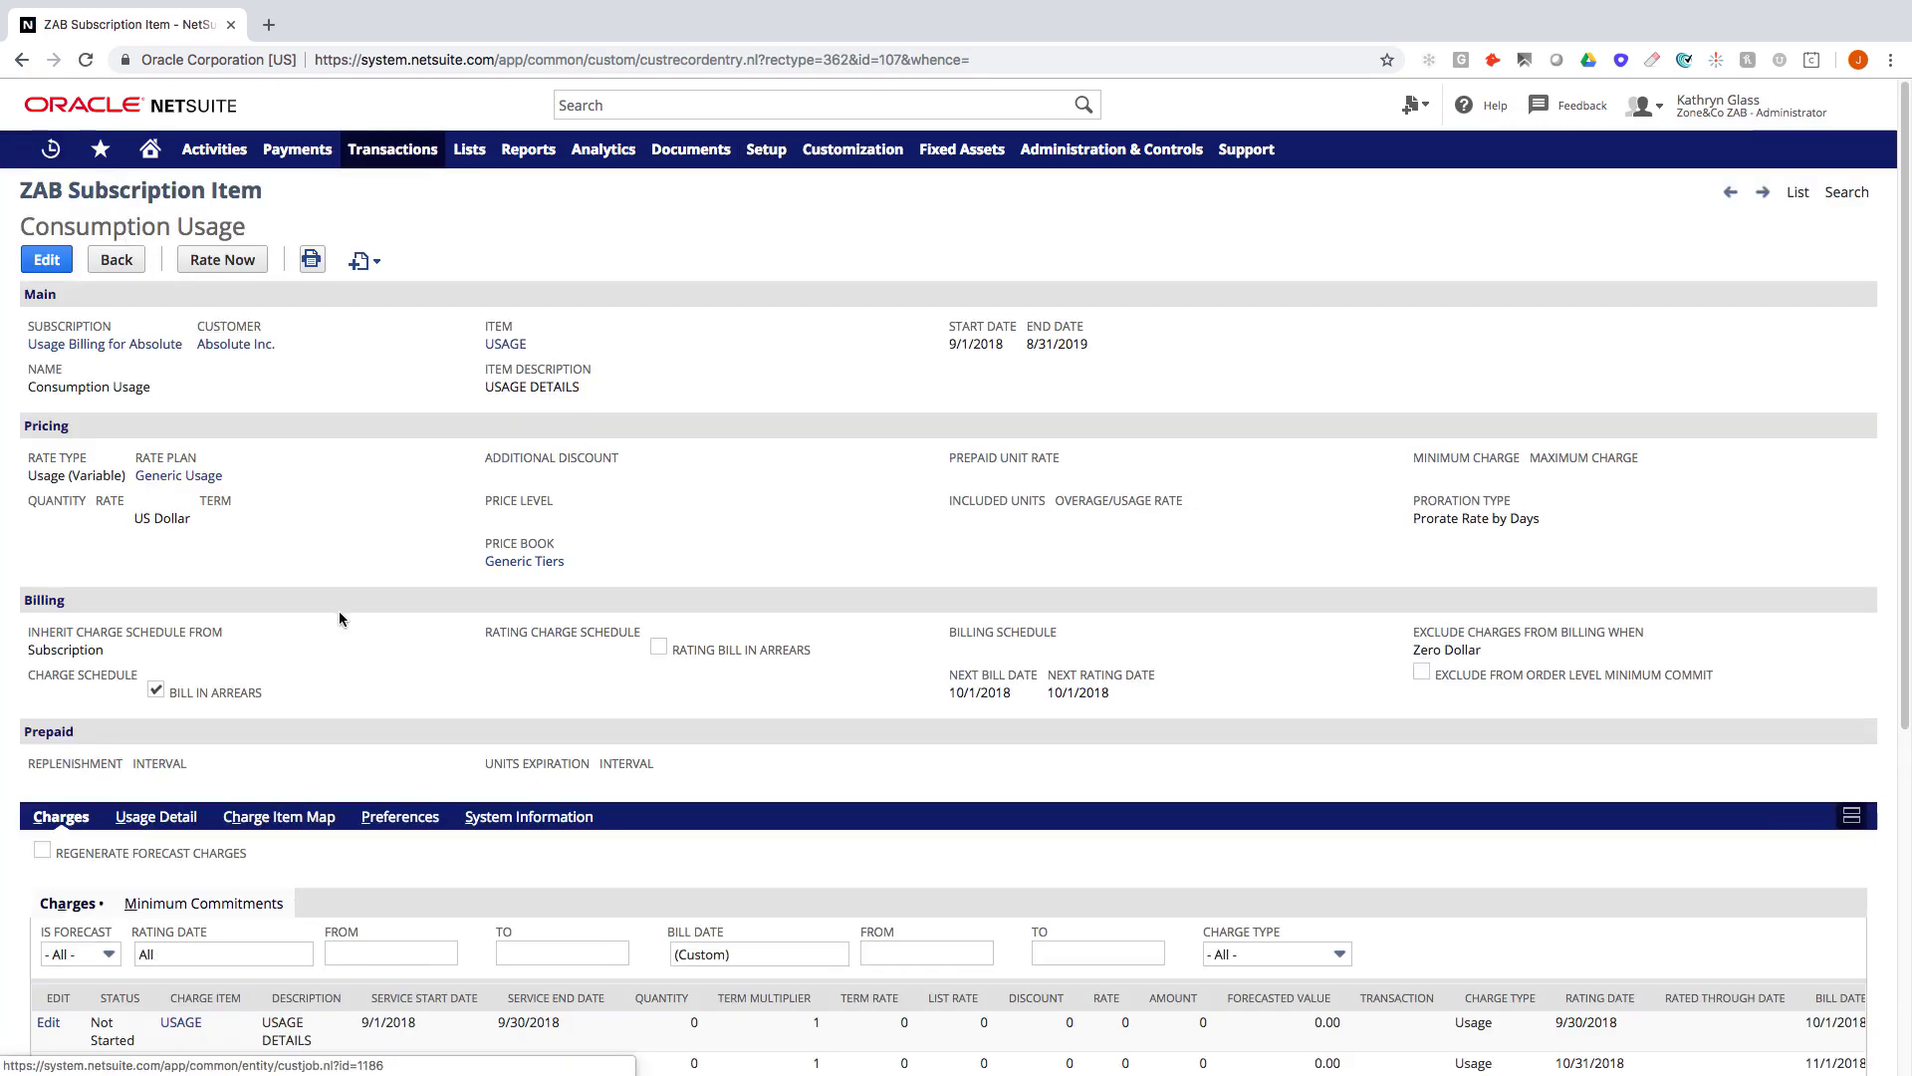
{"action": "left_click", "coordinate": [160, 819]}
{"action": "scroll", "coordinate": [164, 832], "scroll_direction": "down", "scroll_amount": 1}
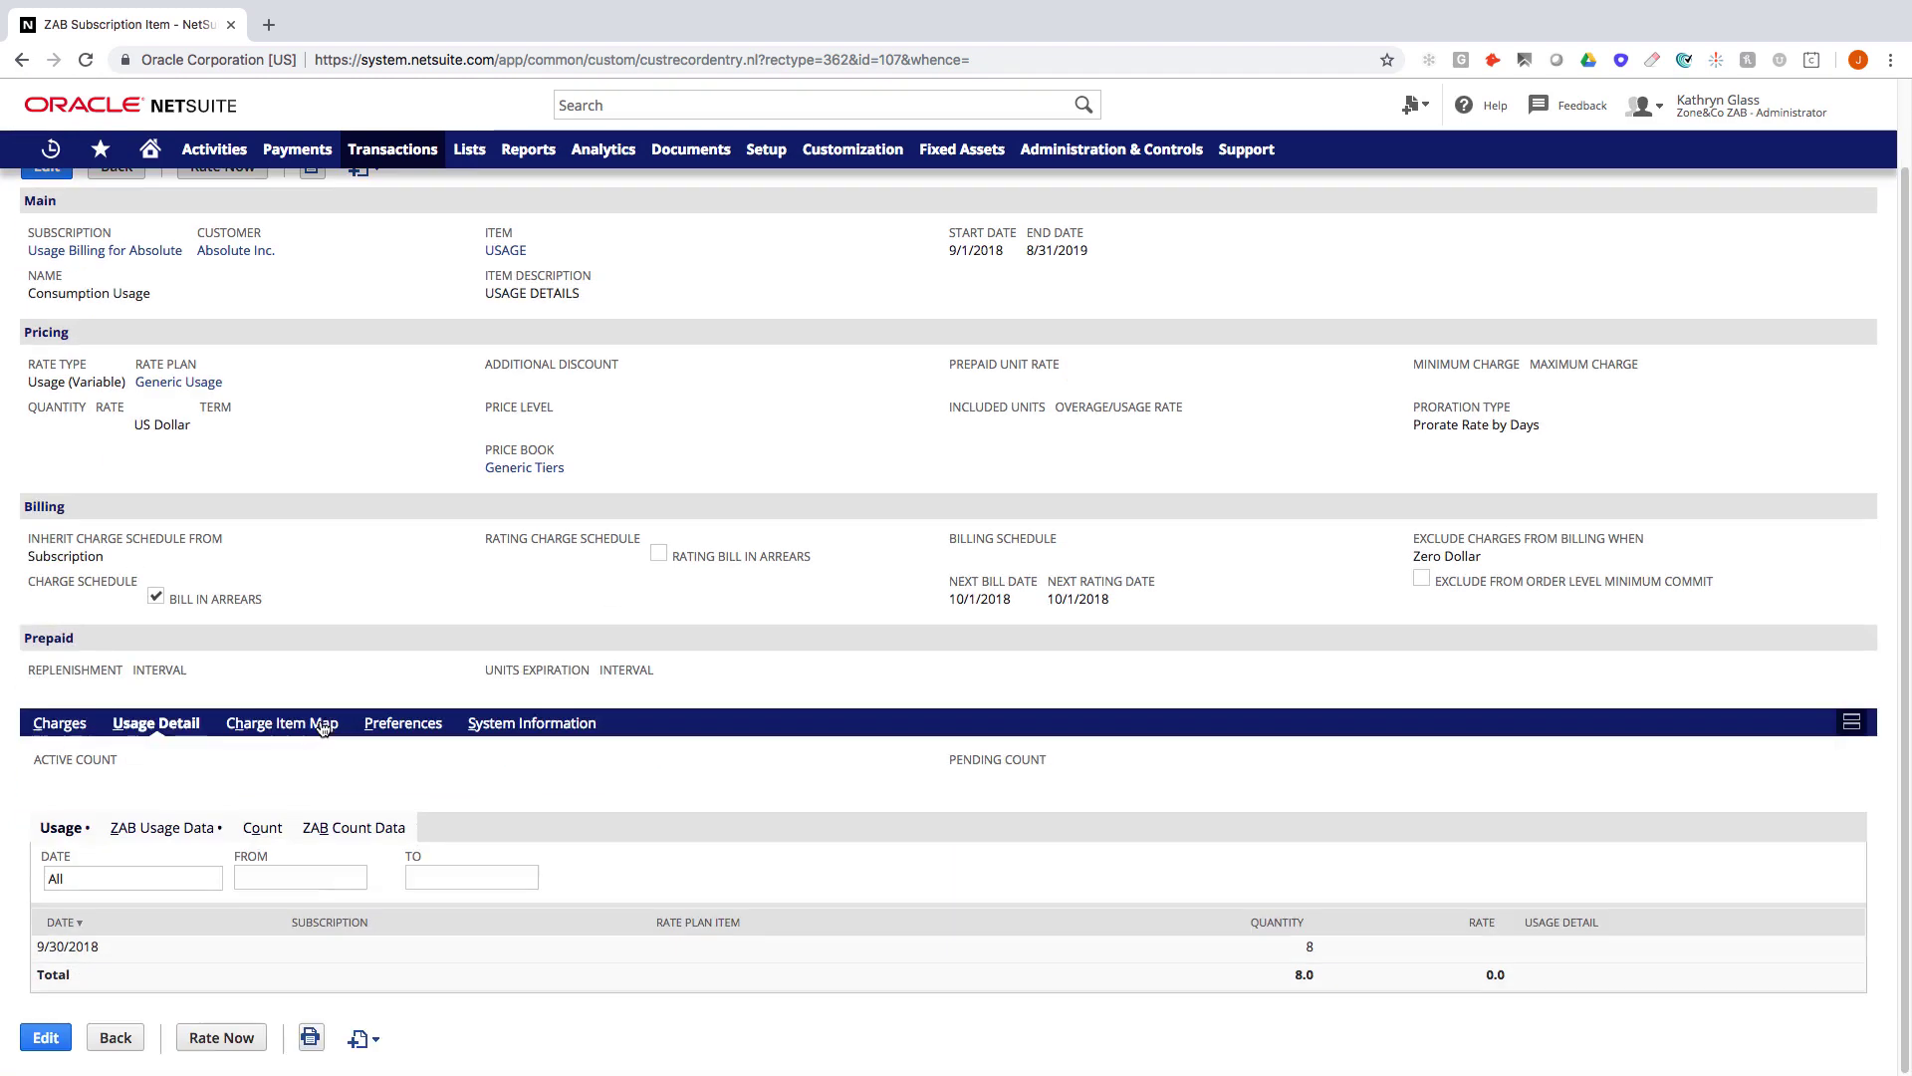
{"action": "left_click", "coordinate": [157, 846]}
{"action": "scroll", "coordinate": [153, 825], "scroll_direction": "down", "scroll_amount": 1}
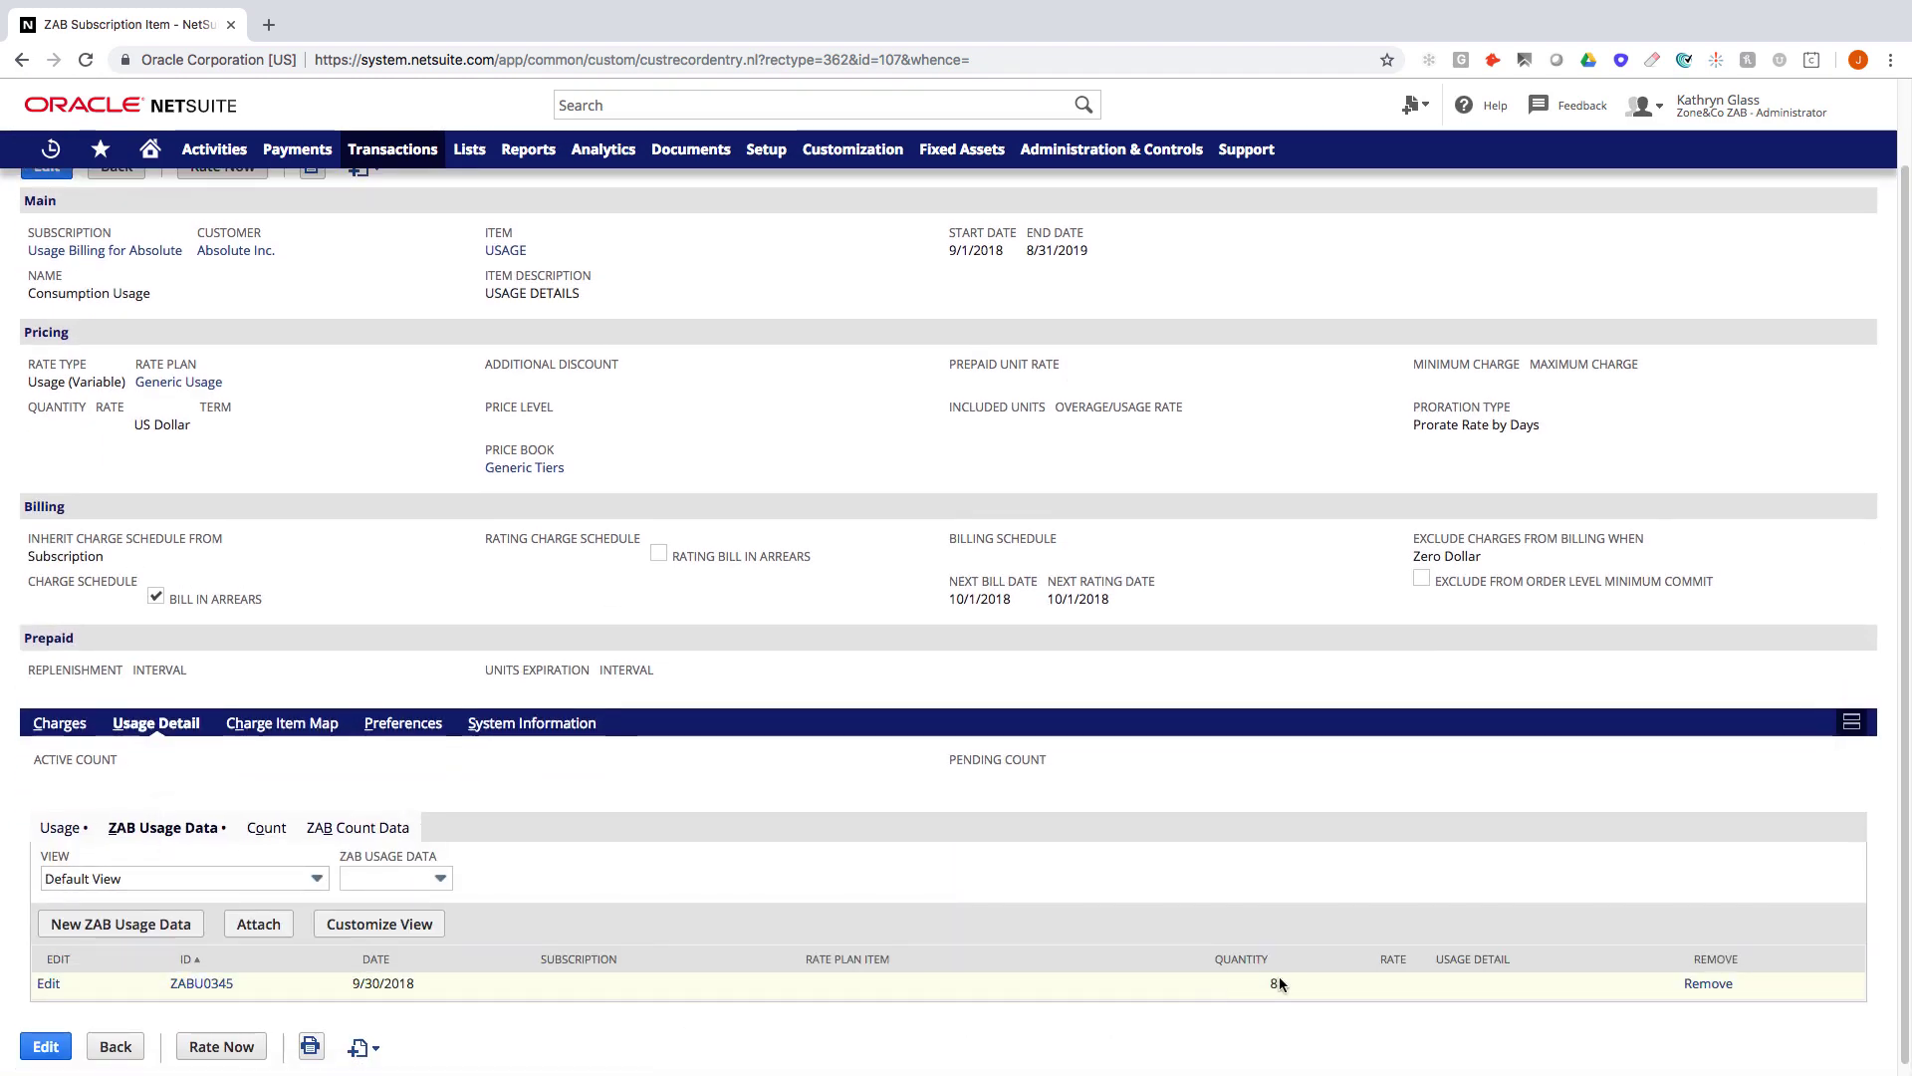
{"action": "left_click", "coordinate": [66, 724]}
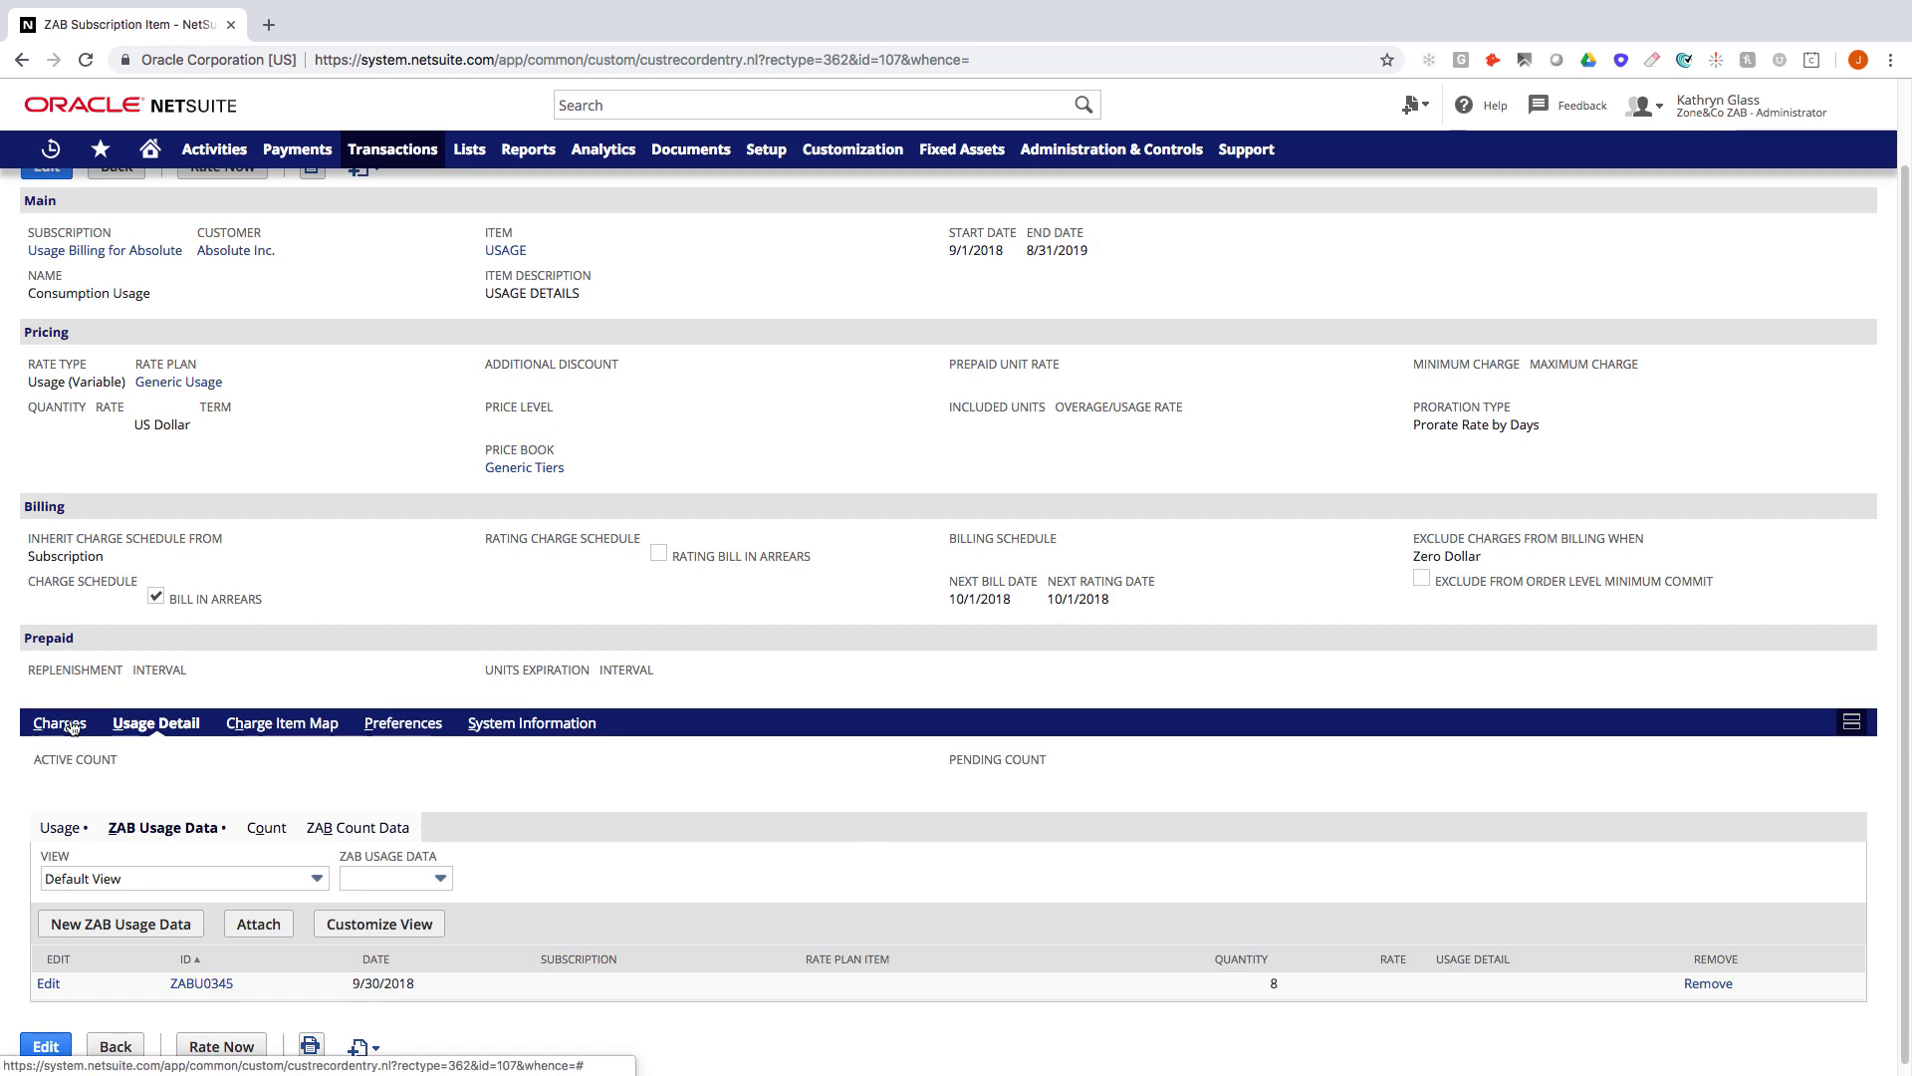
{"action": "scroll", "coordinate": [297, 672], "scroll_direction": "up", "scroll_amount": 2}
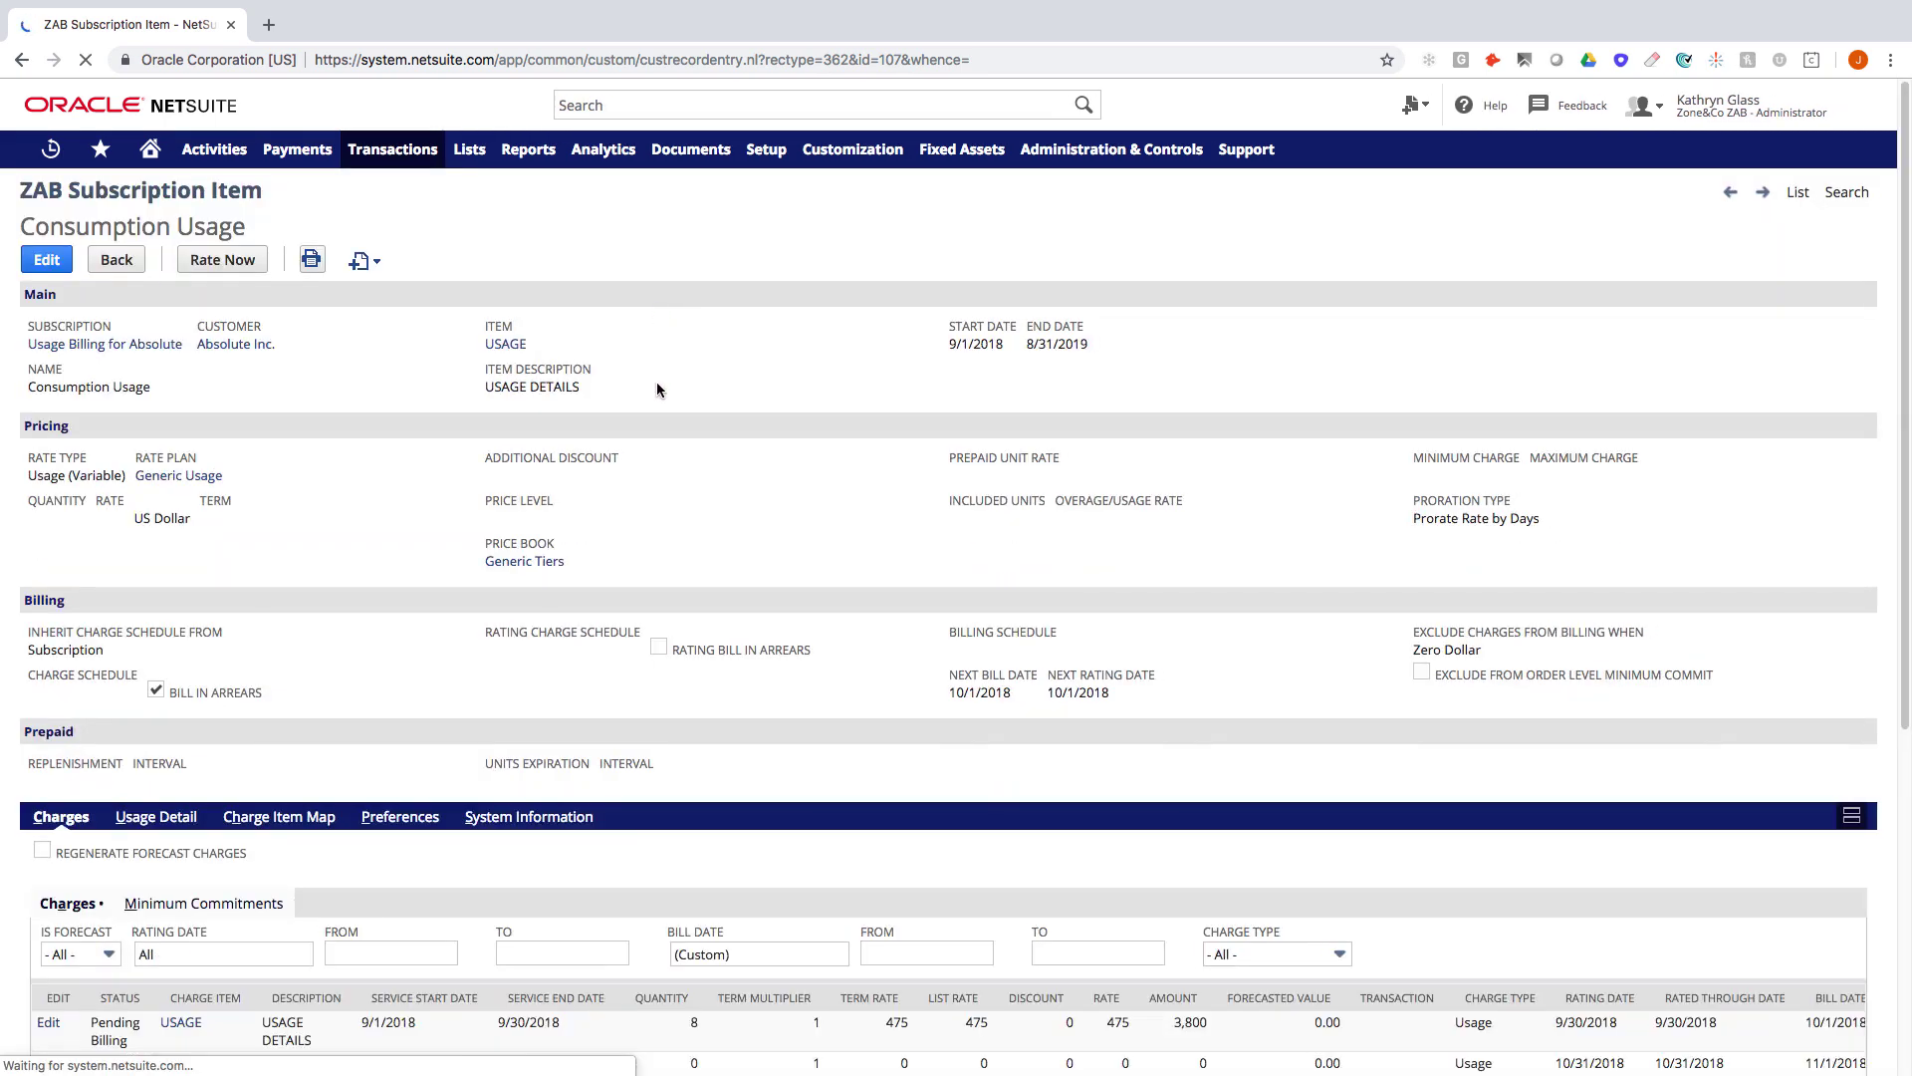
{"action": "scroll", "coordinate": [657, 380], "scroll_direction": "down", "scroll_amount": 7}
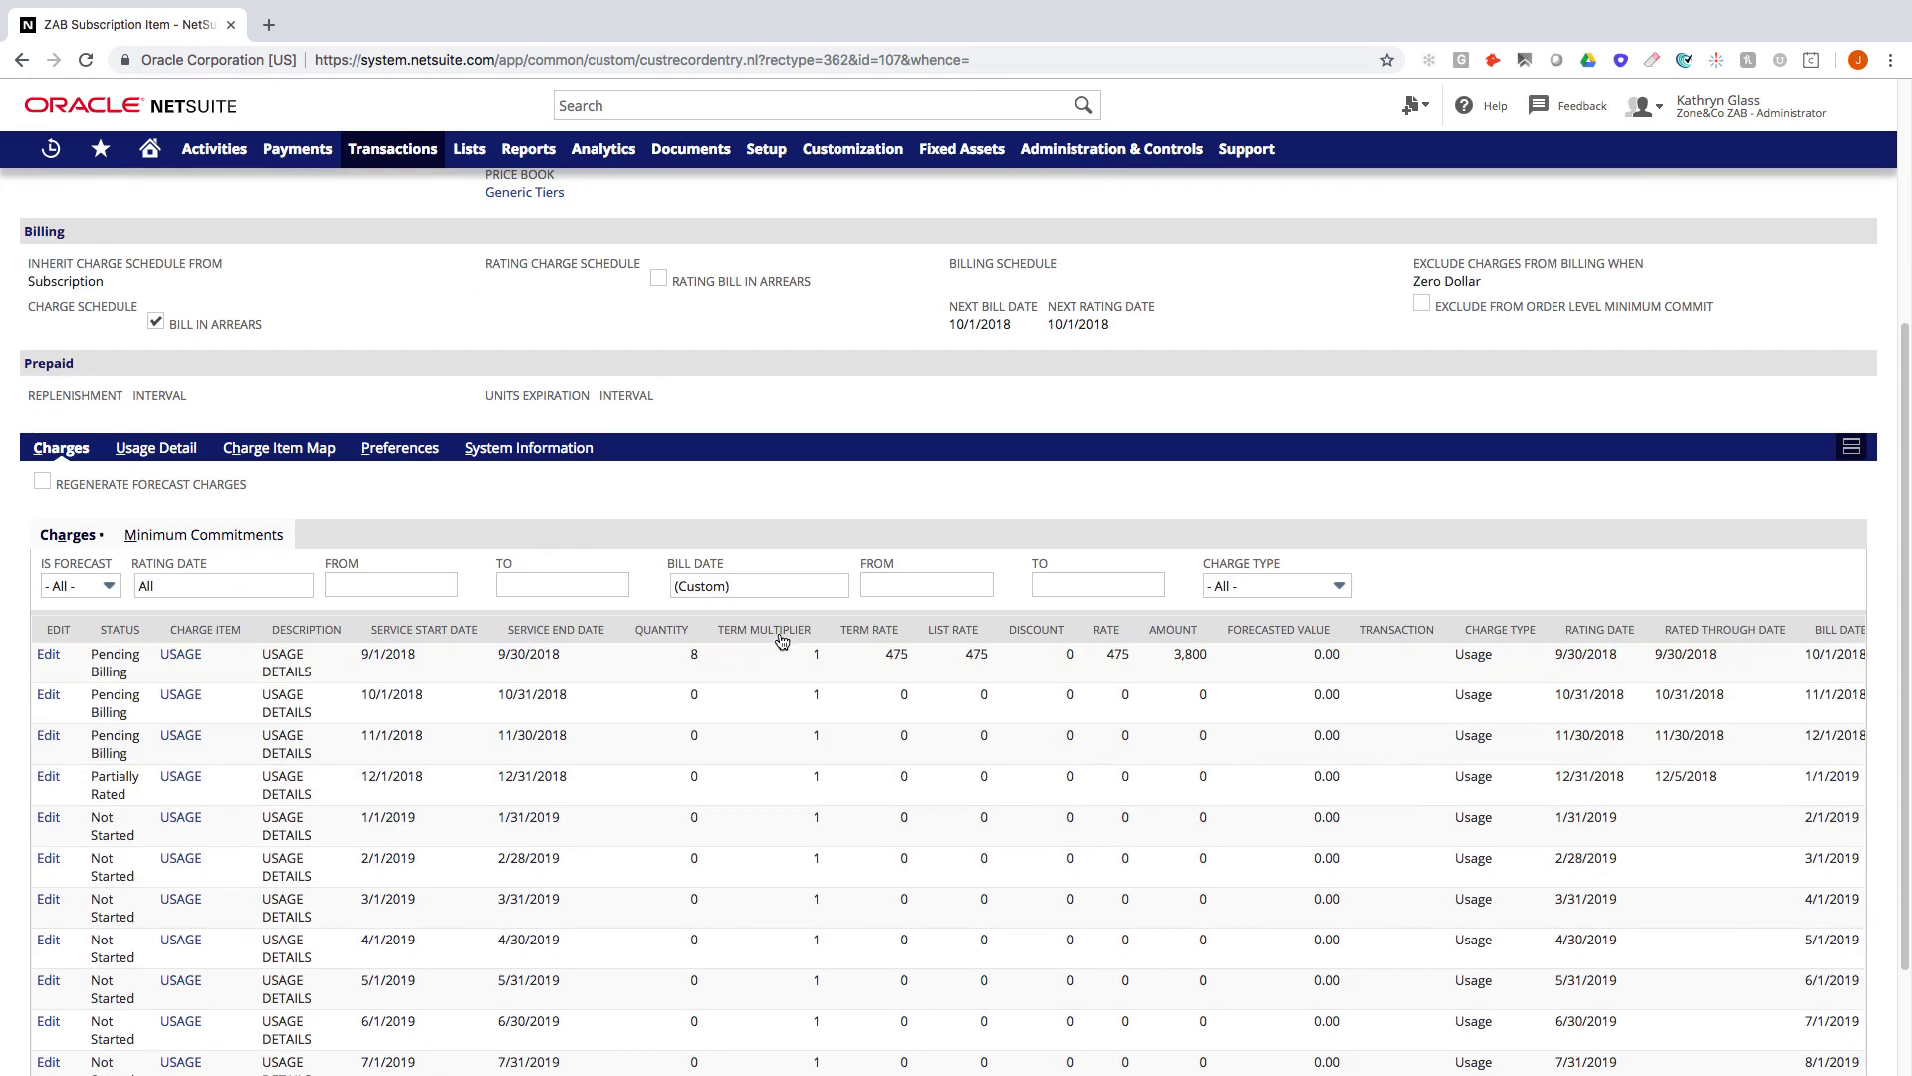
{"action": "mouse_move", "coordinate": [348, 620]}
{"action": "left_mouse_down"}
{"action": "mouse_move", "coordinate": [530, 665]}
{"action": "mouse_move", "coordinate": [715, 673]}
{"action": "left_mouse_up"}
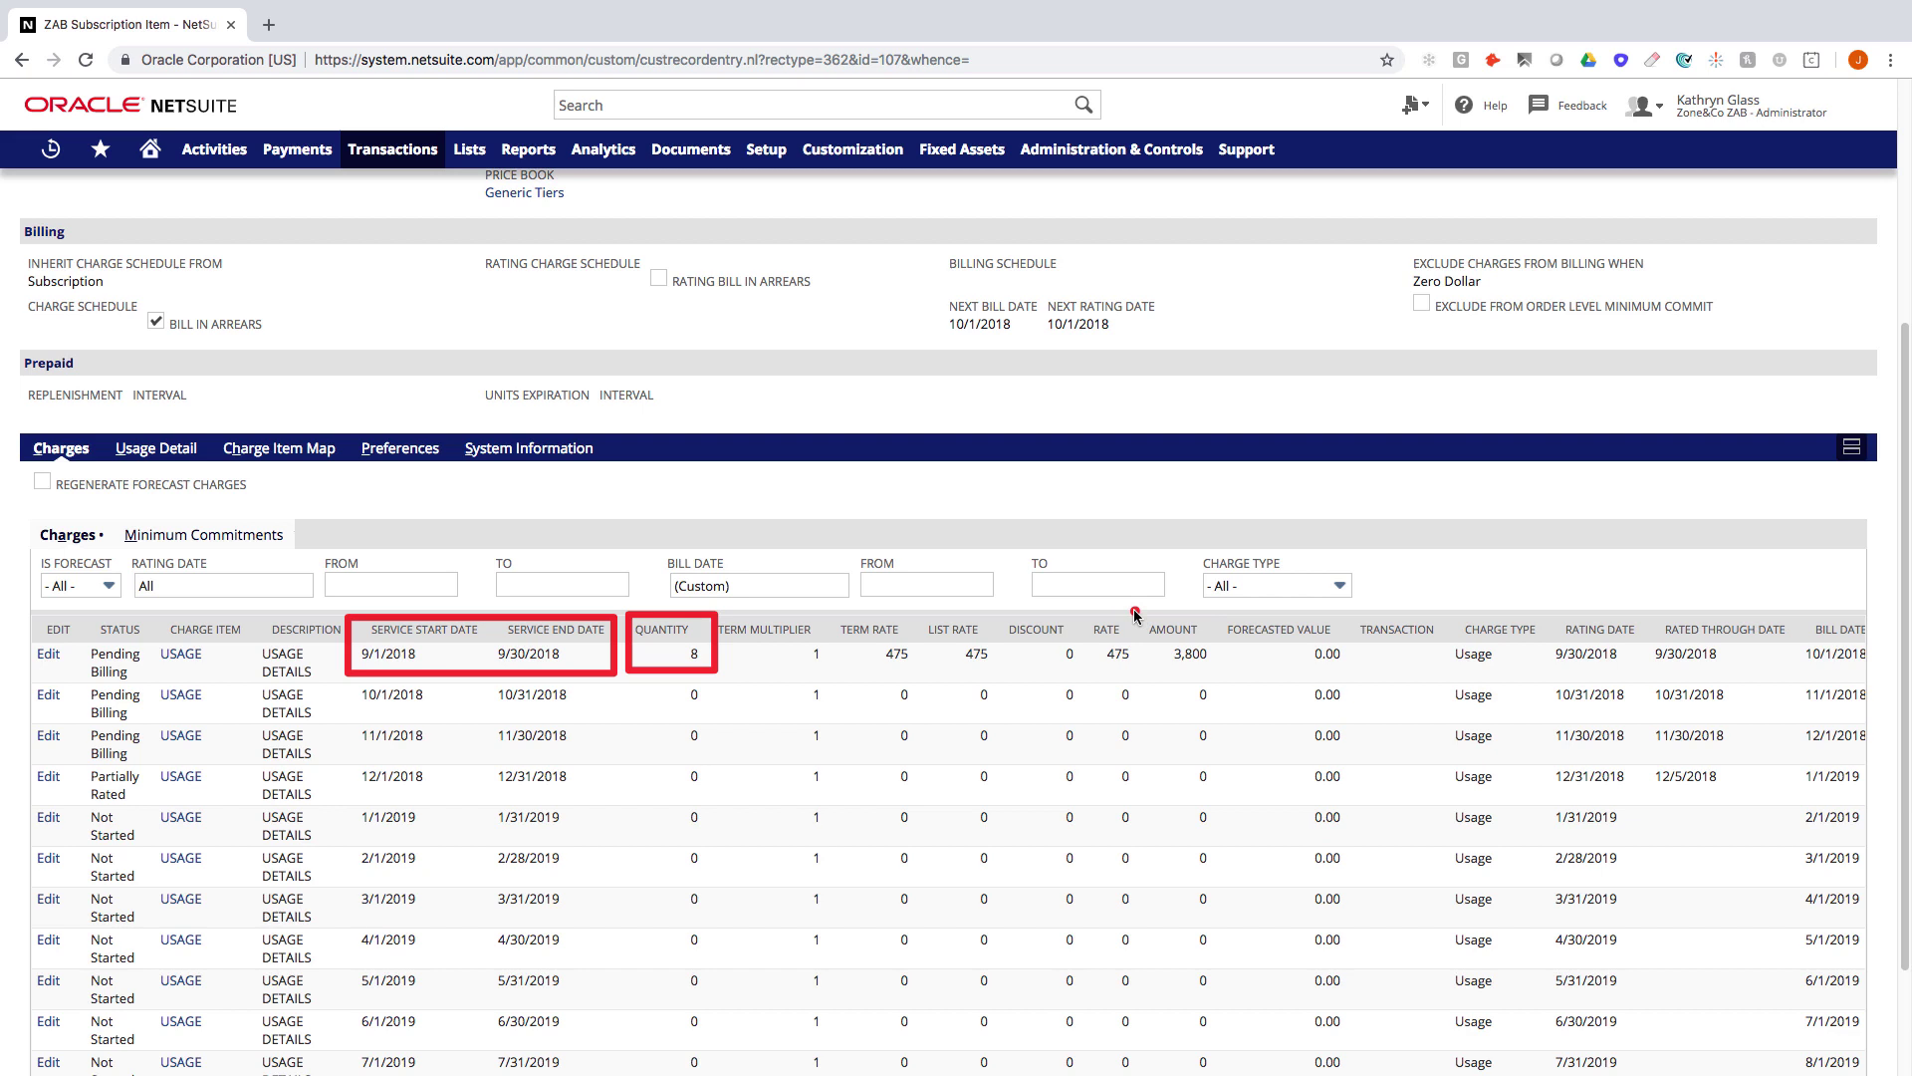
{"action": "left_click_drag", "start_coordinate": [1132, 610], "coordinate": [1188, 654]}
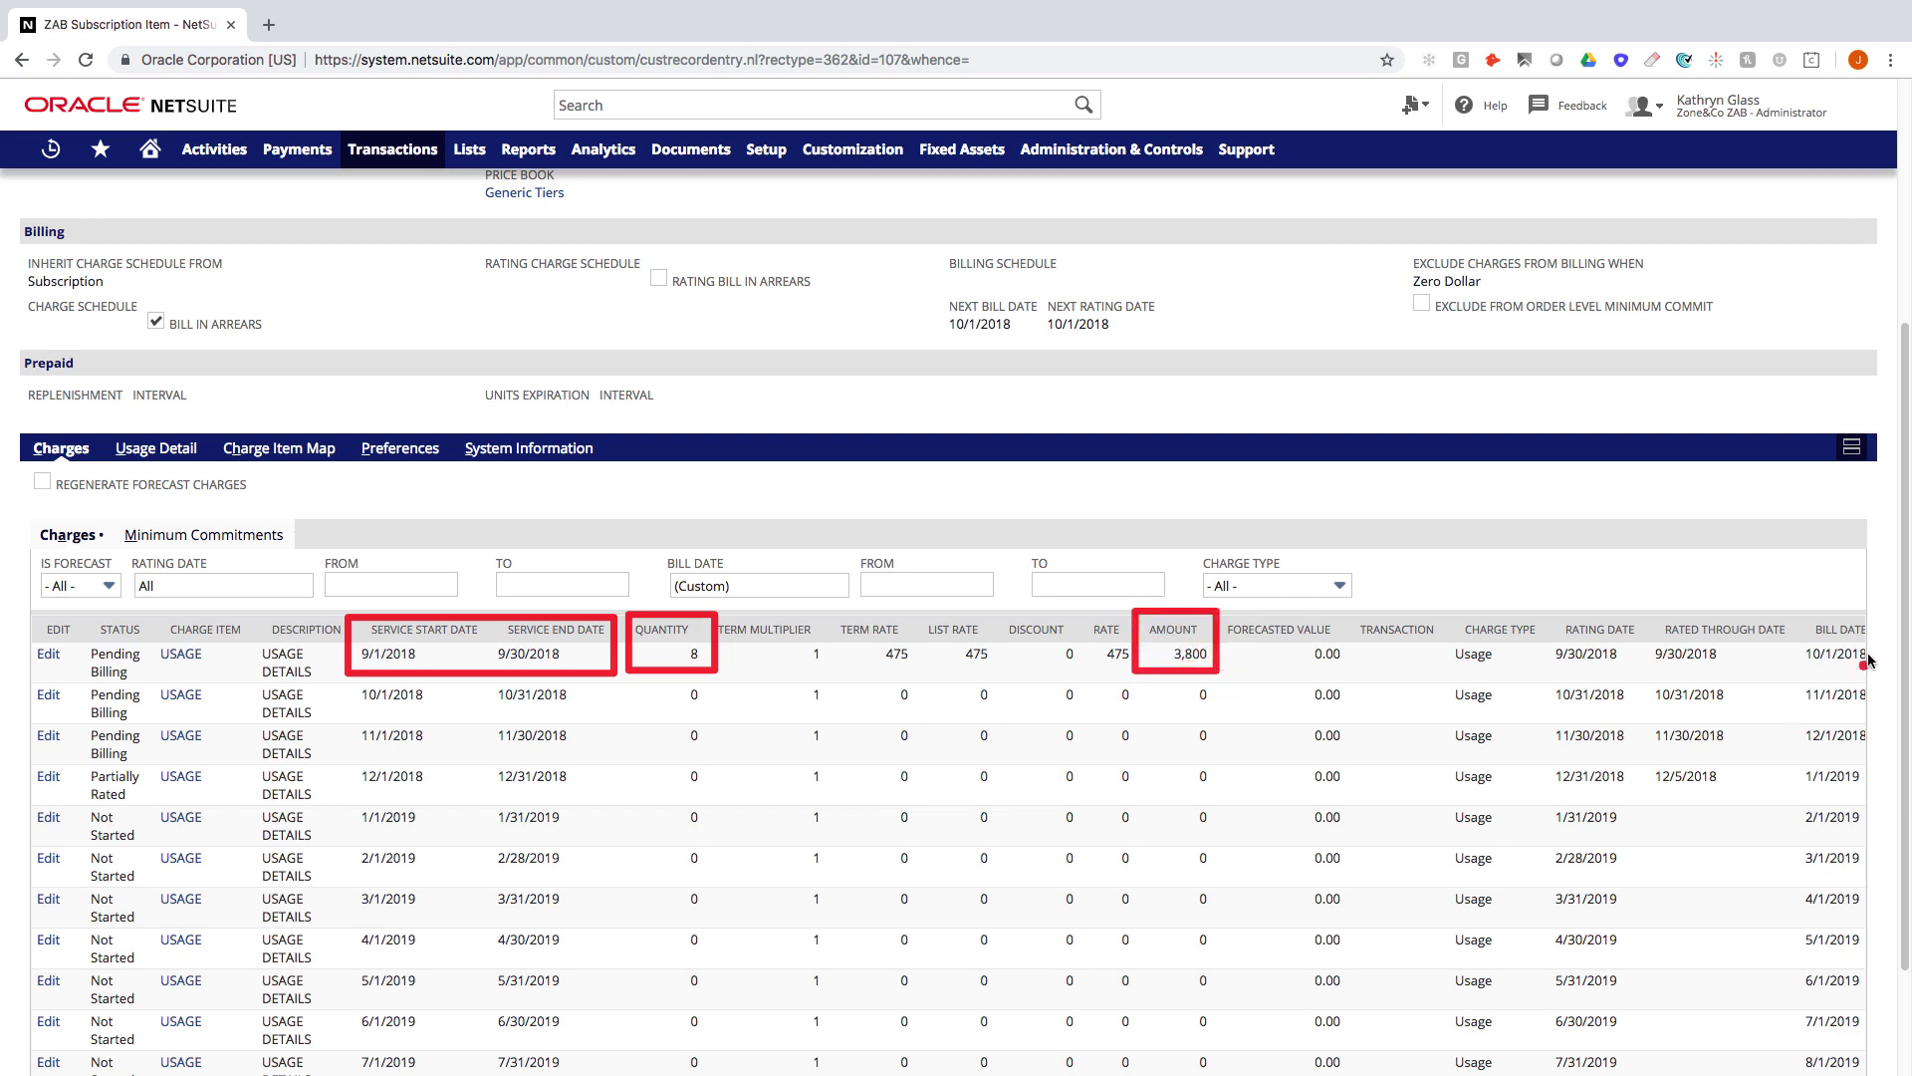
{"action": "left_click_drag", "start_coordinate": [1796, 612], "coordinate": [1875, 677]}
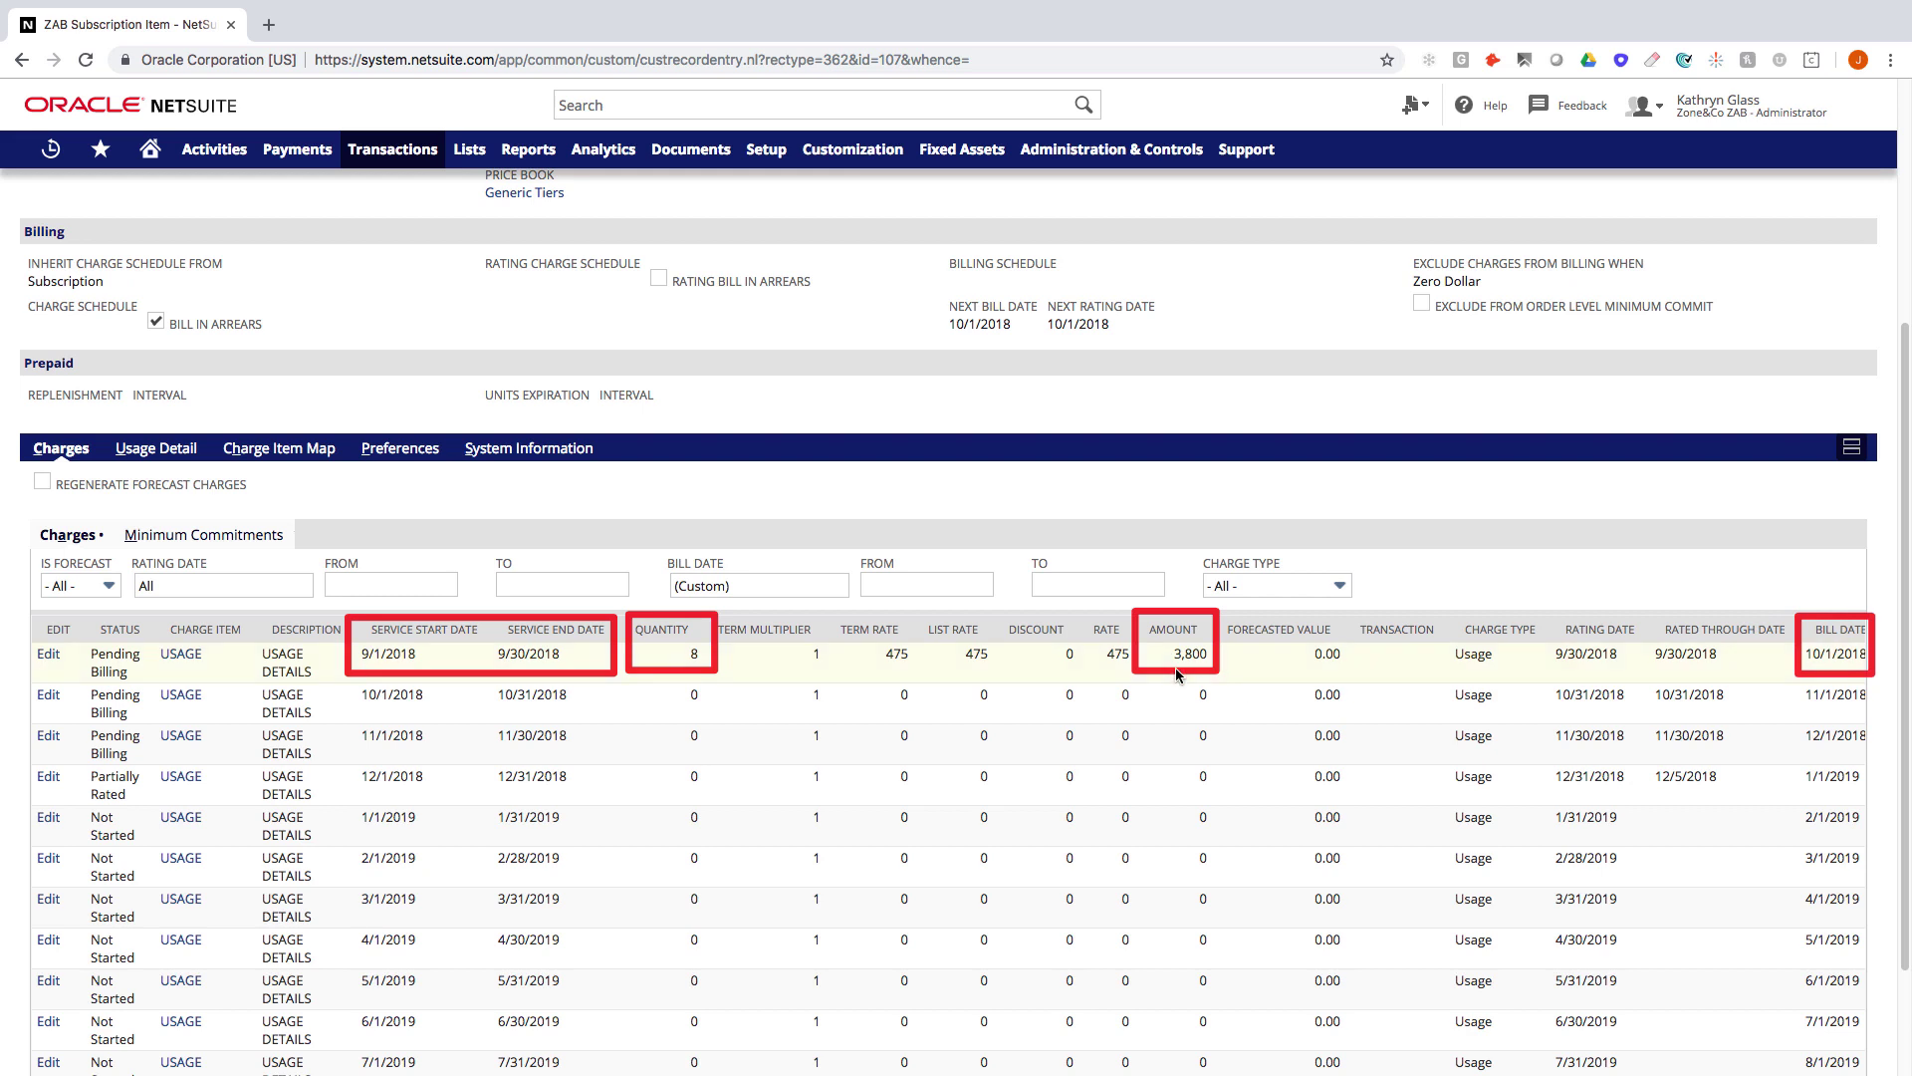
{"action": "key", "text": "Escape"}
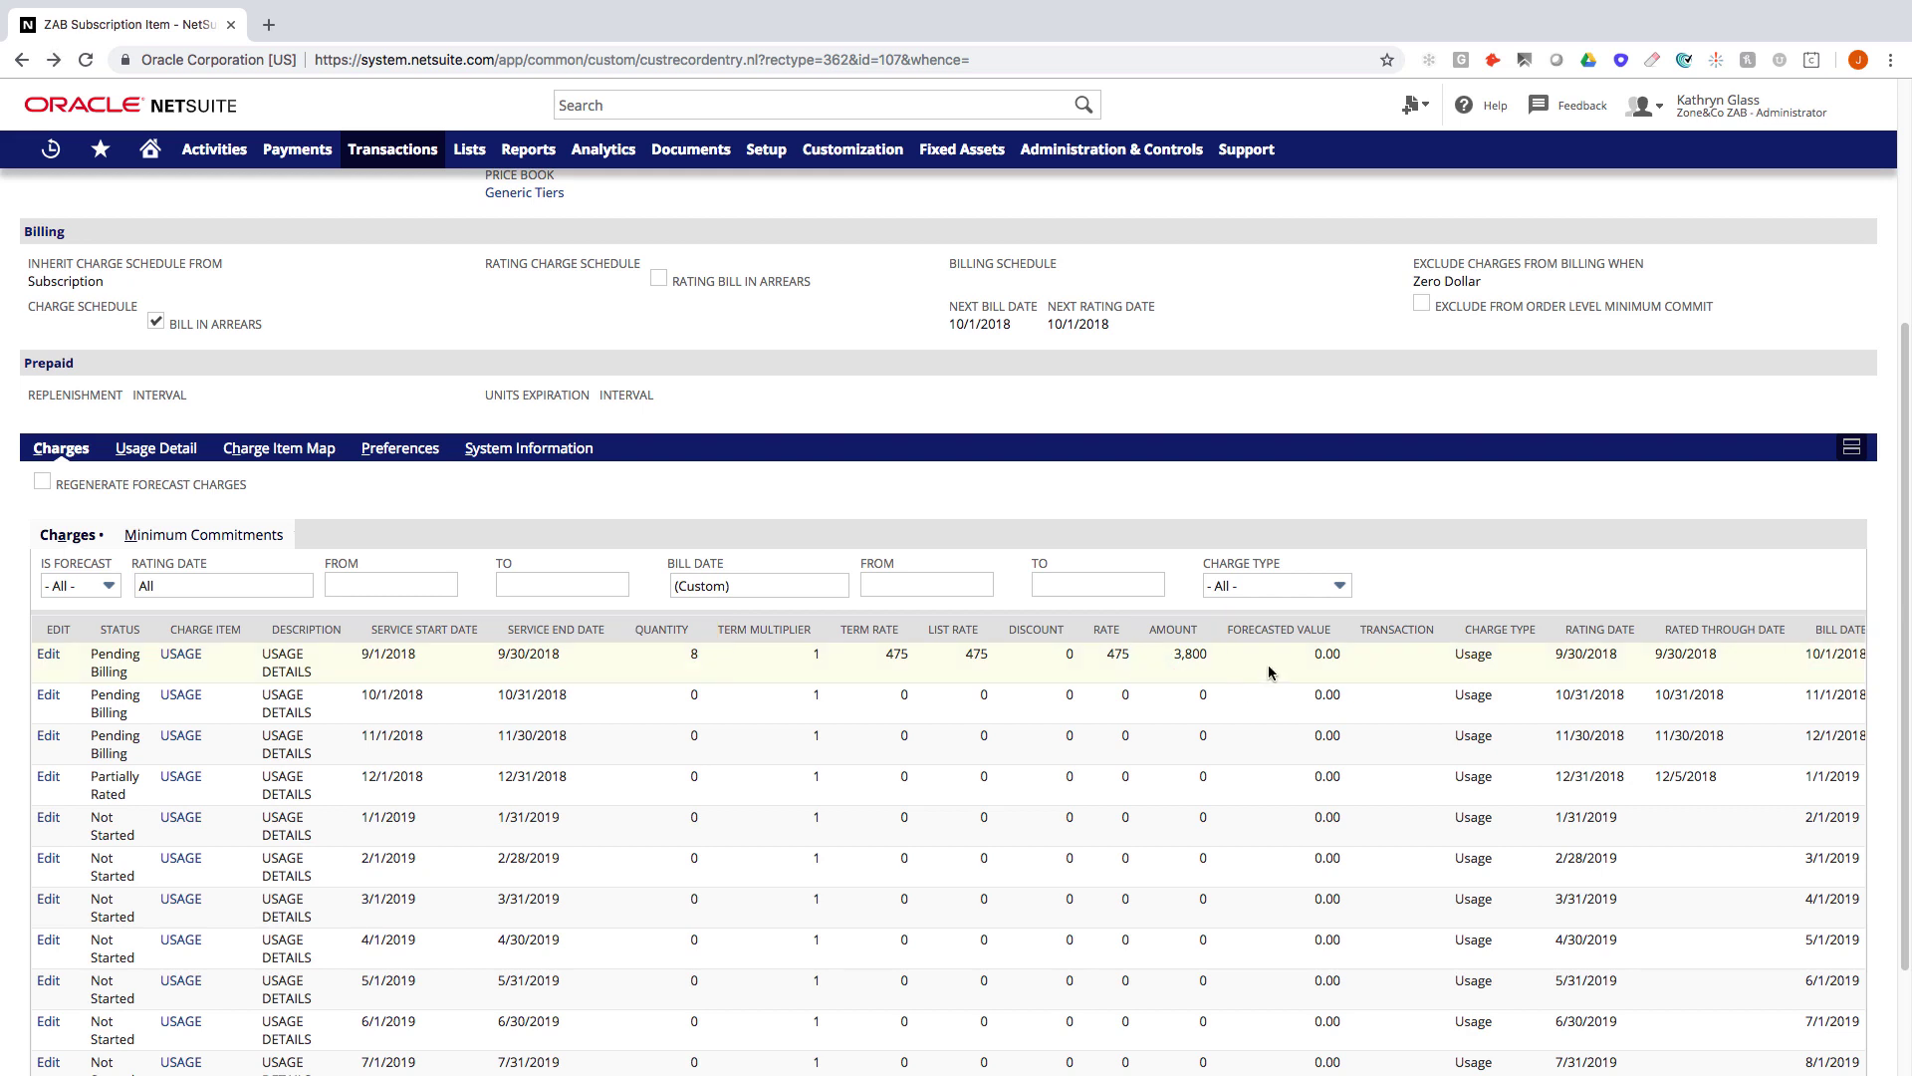